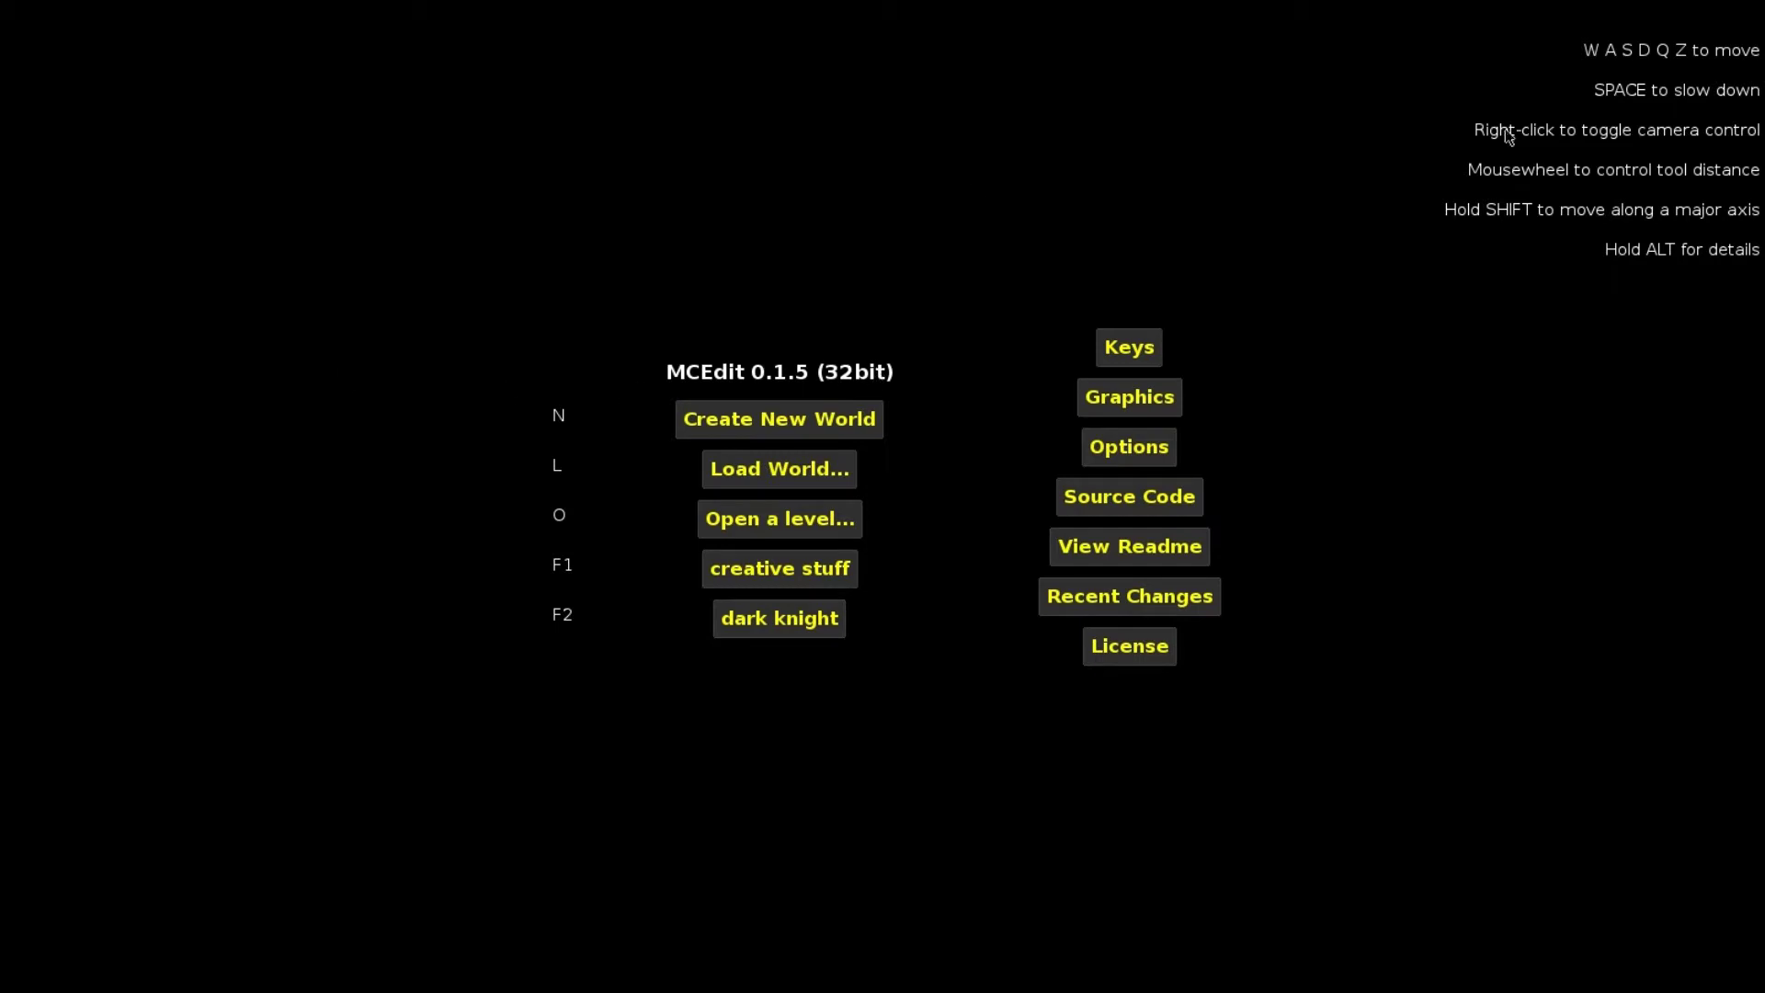
- Load the saved world "creative stuff" for editing
click(754, 473)
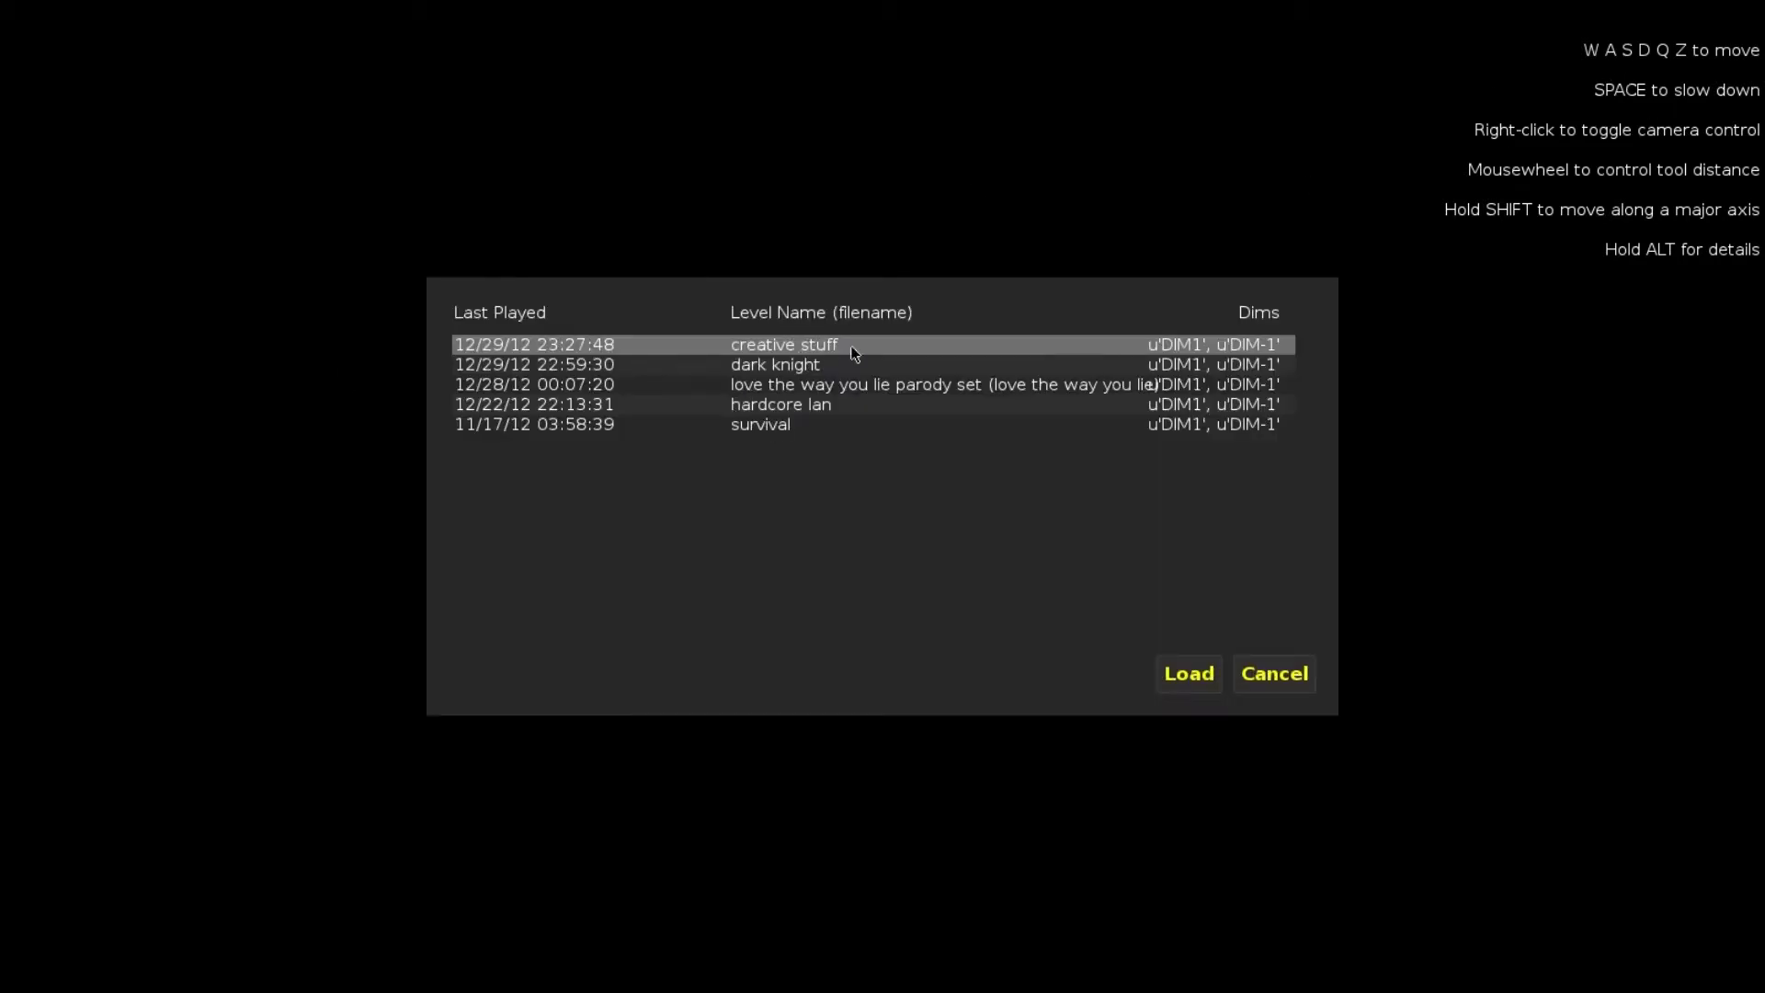
click(1189, 674)
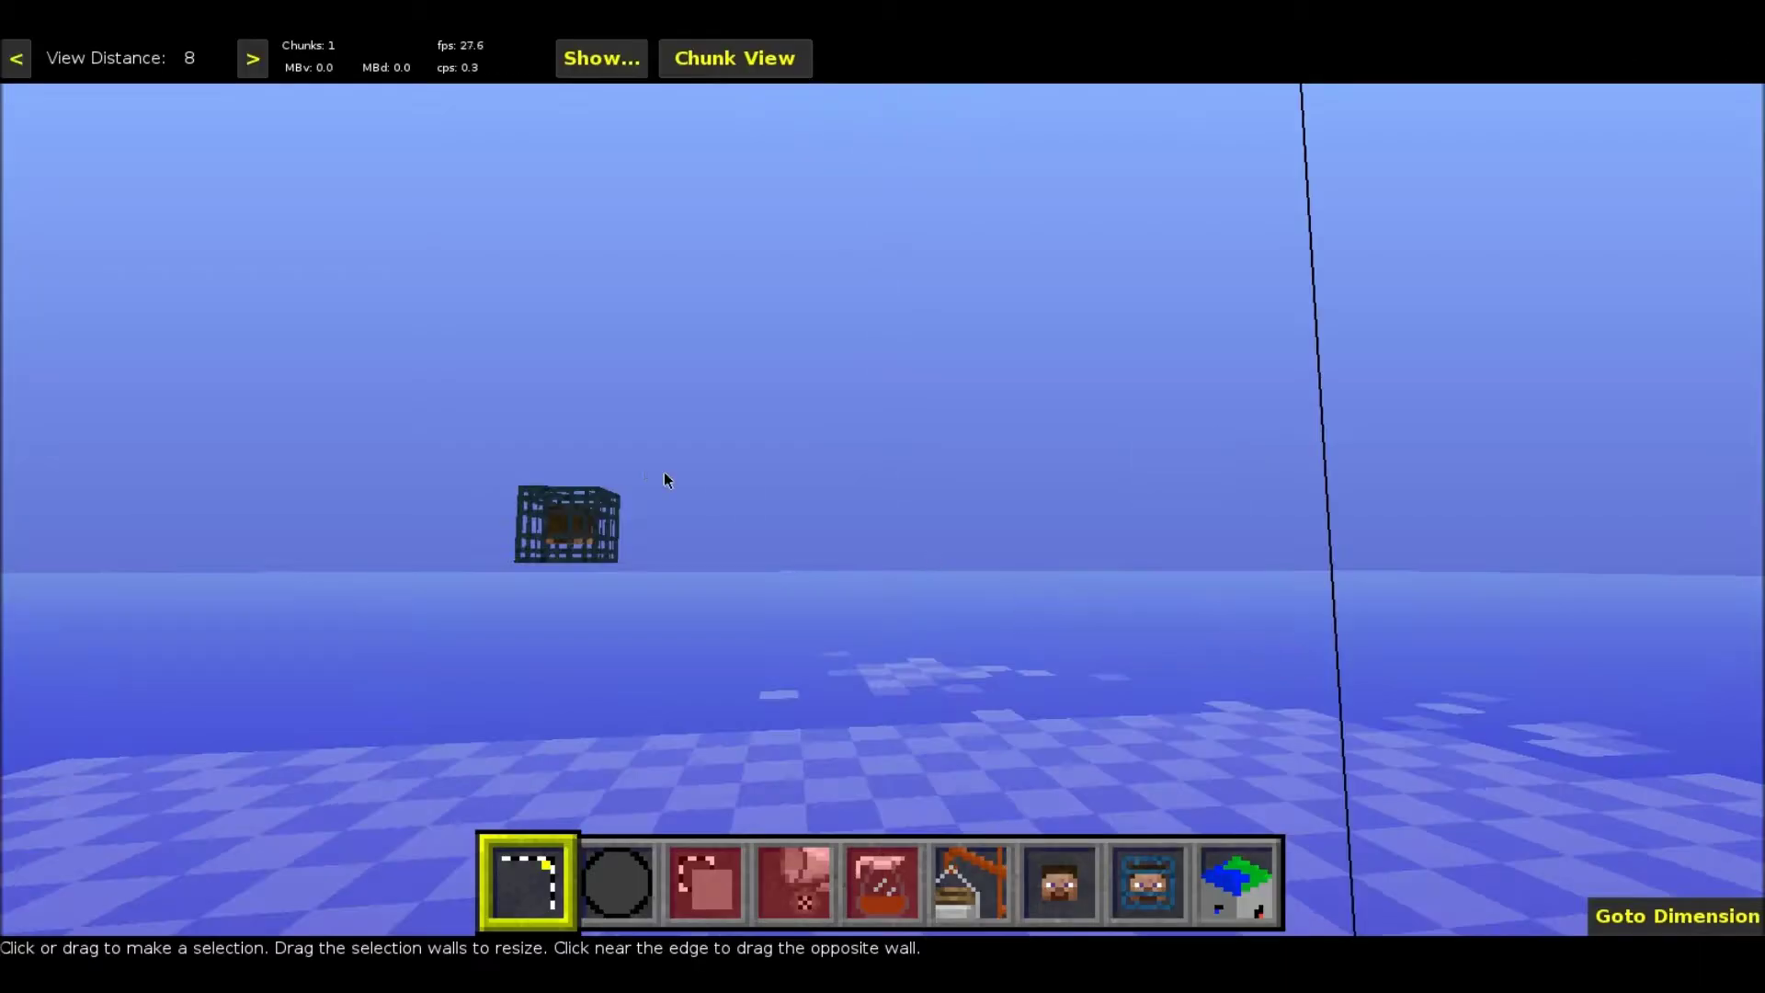
key(q)
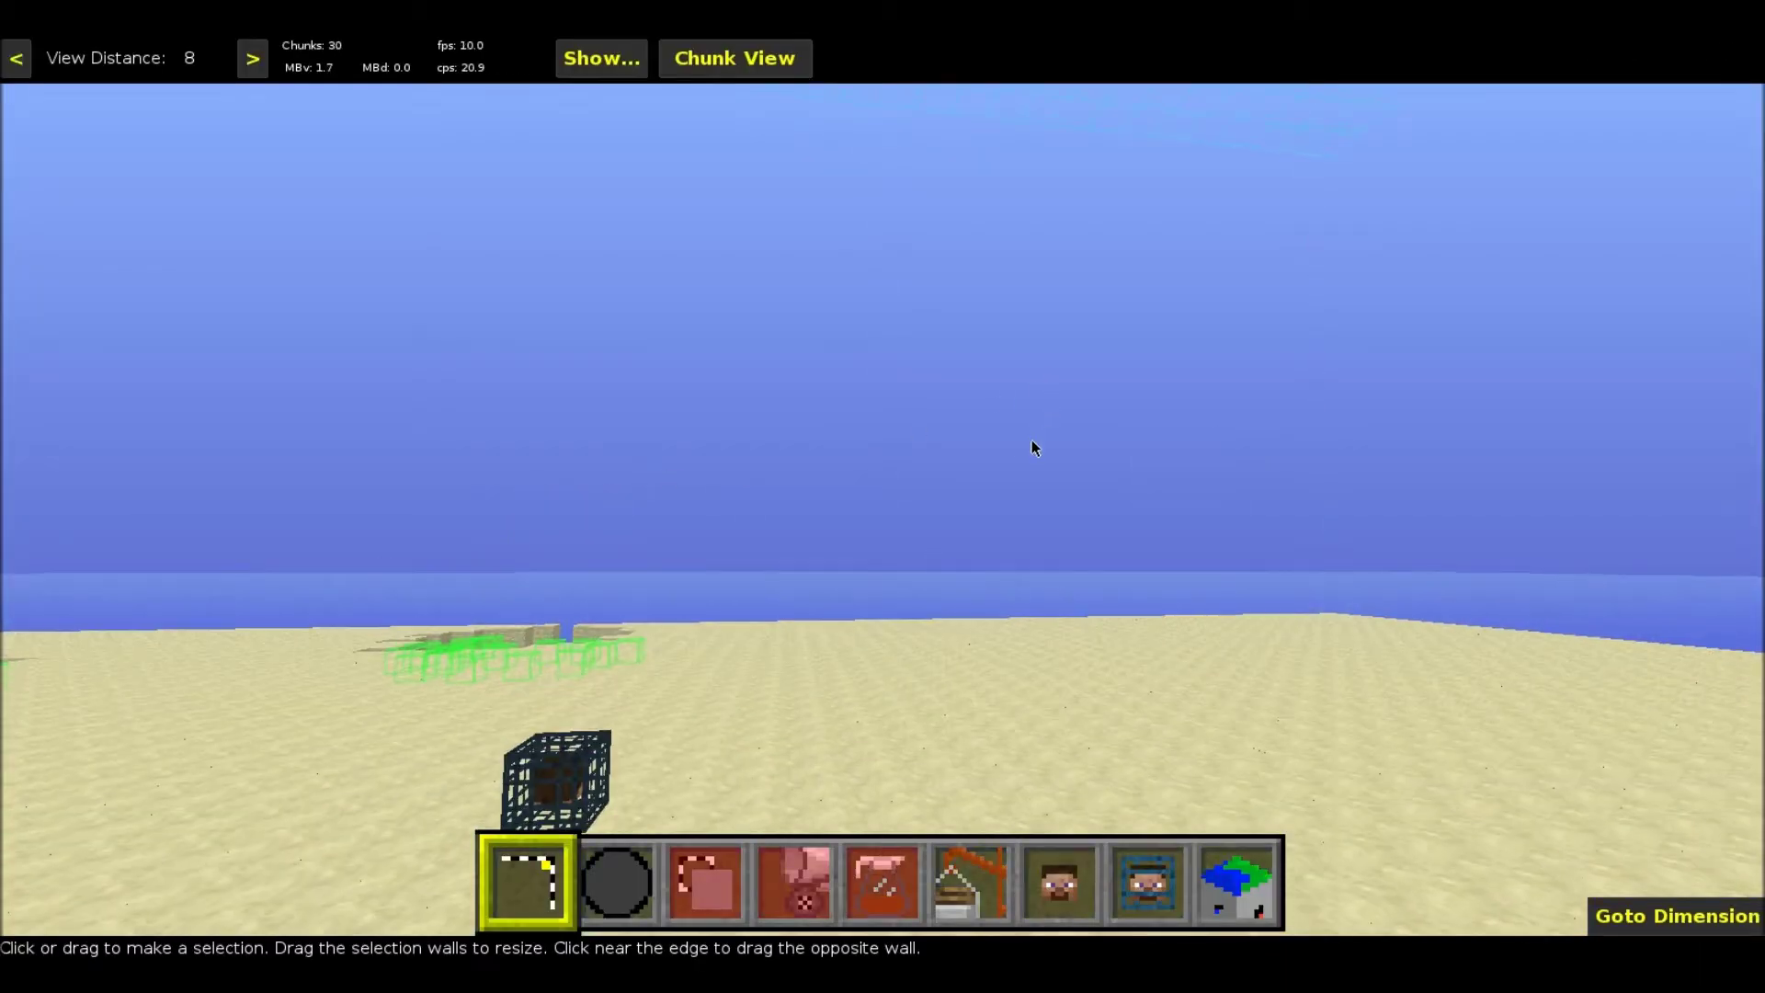
- Examine the caged head block and the outlined player head on the sand plain from several sides
right_click(1031, 438)
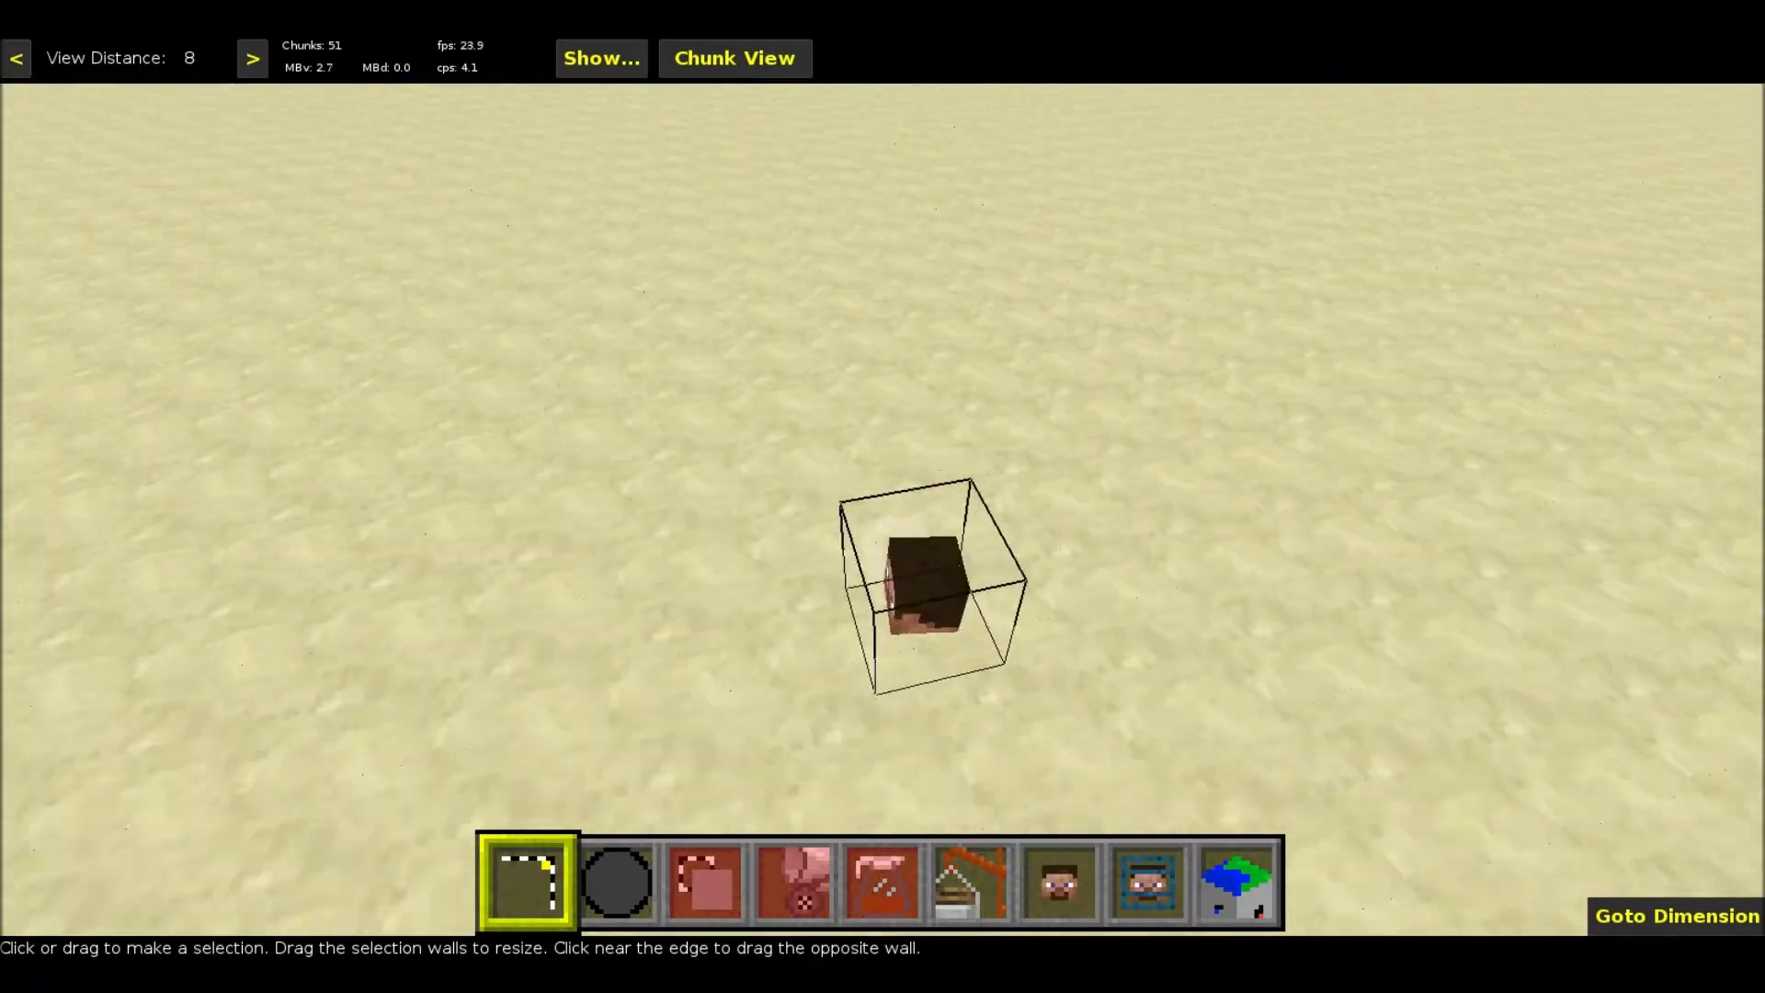
key(w)
key(a)
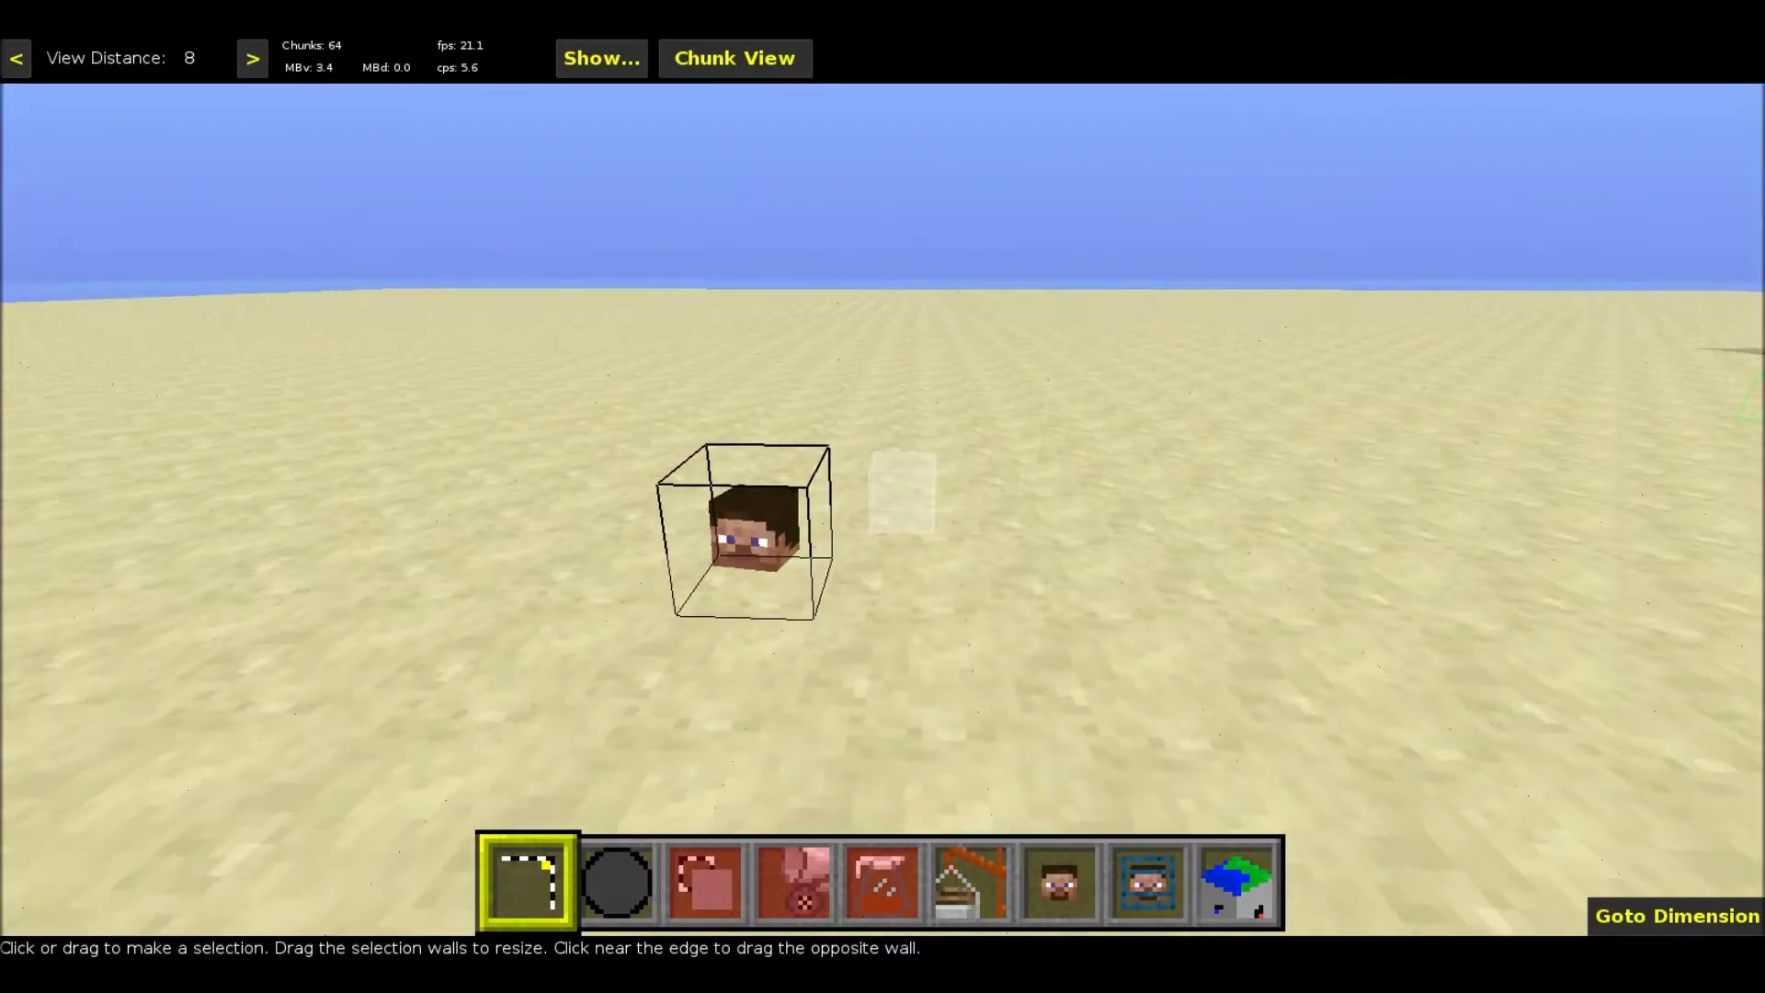
right_drag(1020, 515, 1042, 448)
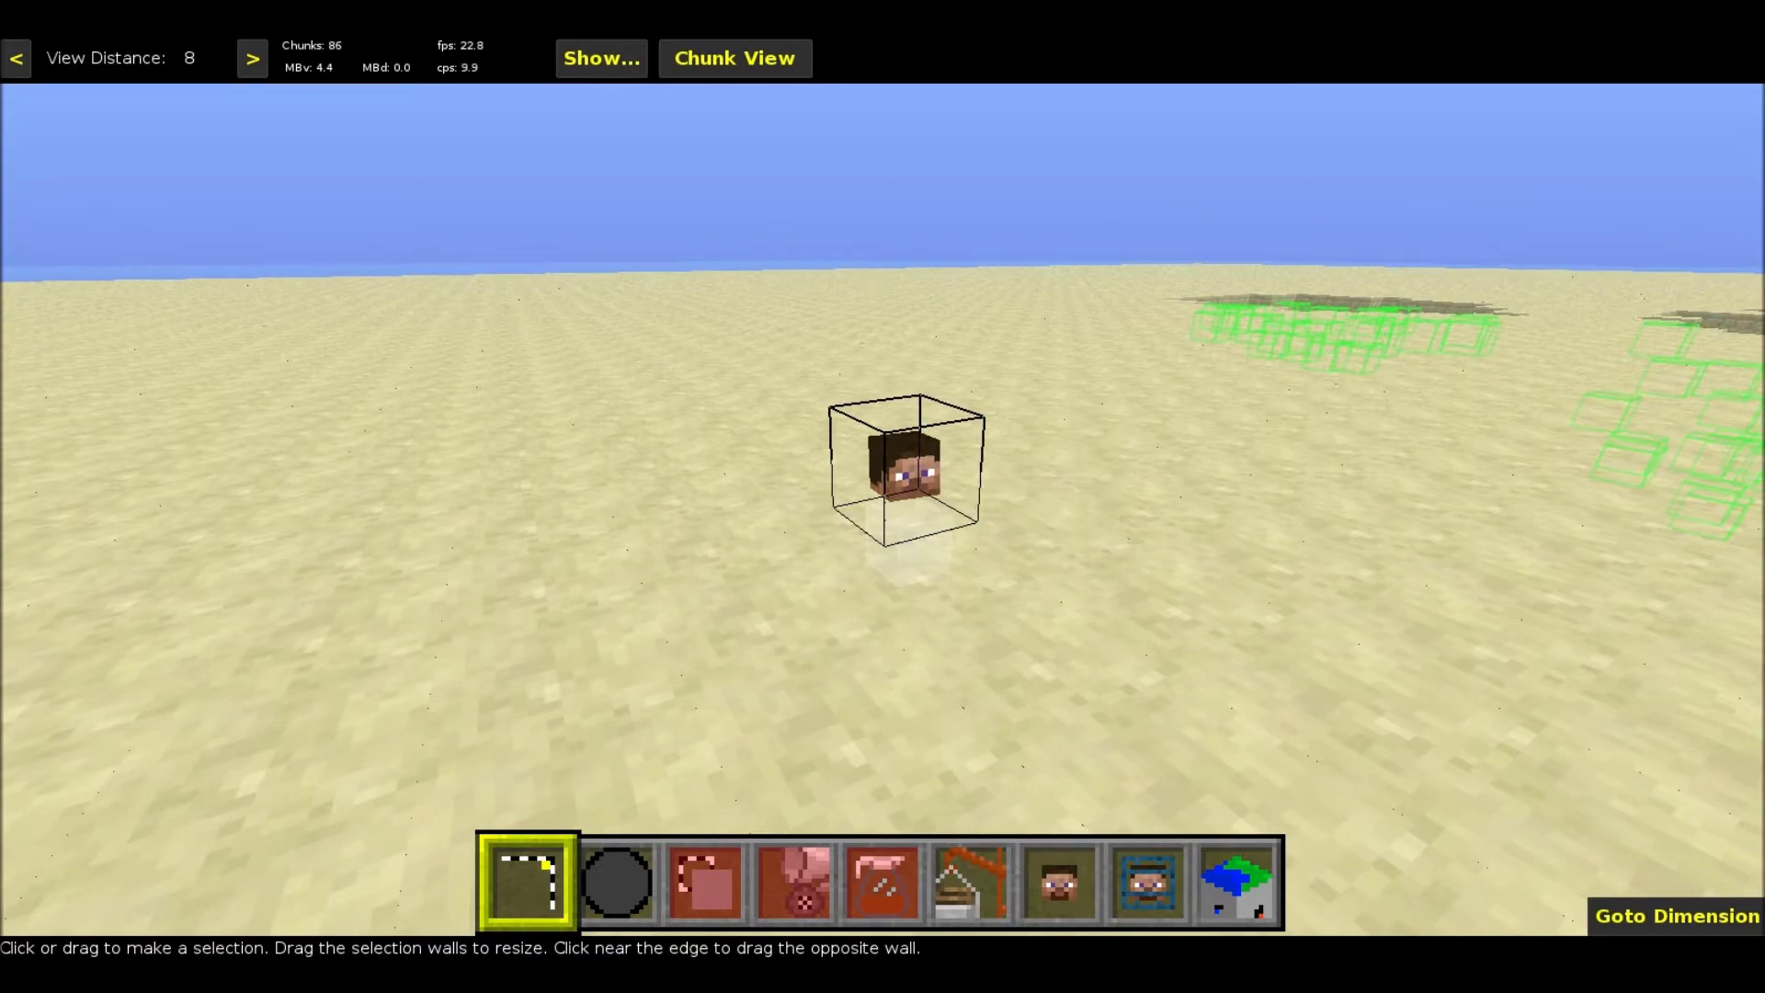
key(a)
key(w)
key(d)
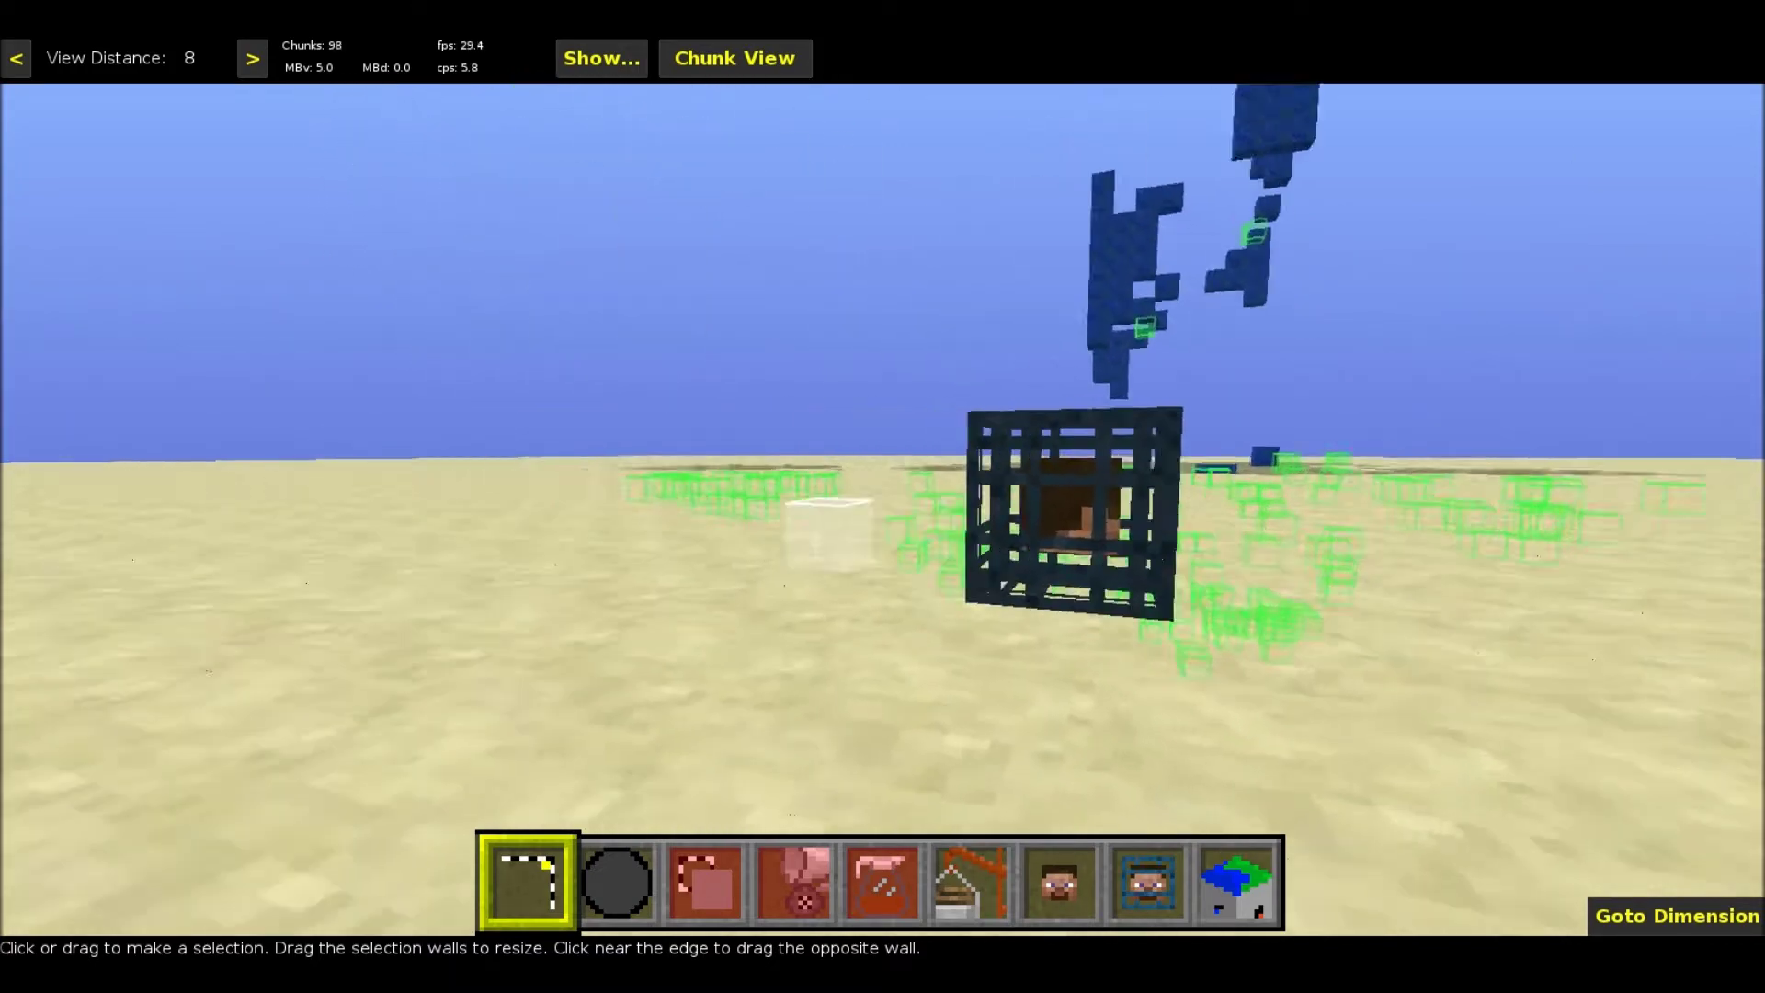
key(d)
key(d)
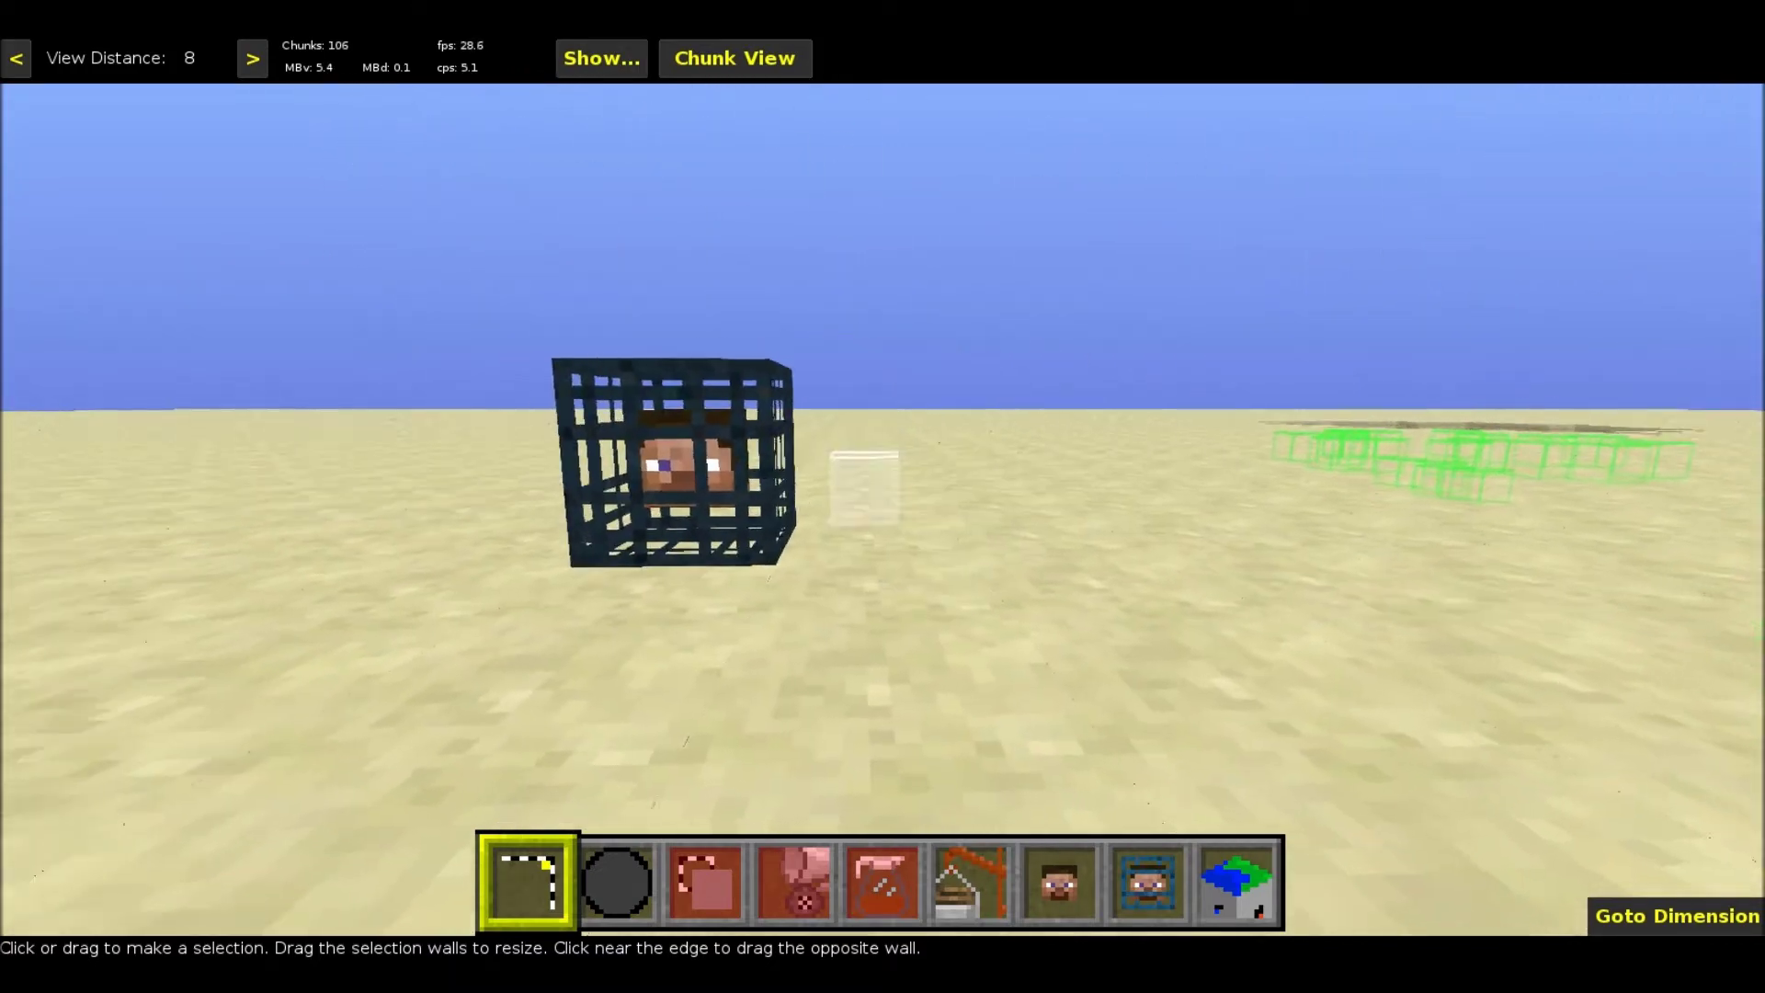
key(a)
key(w)
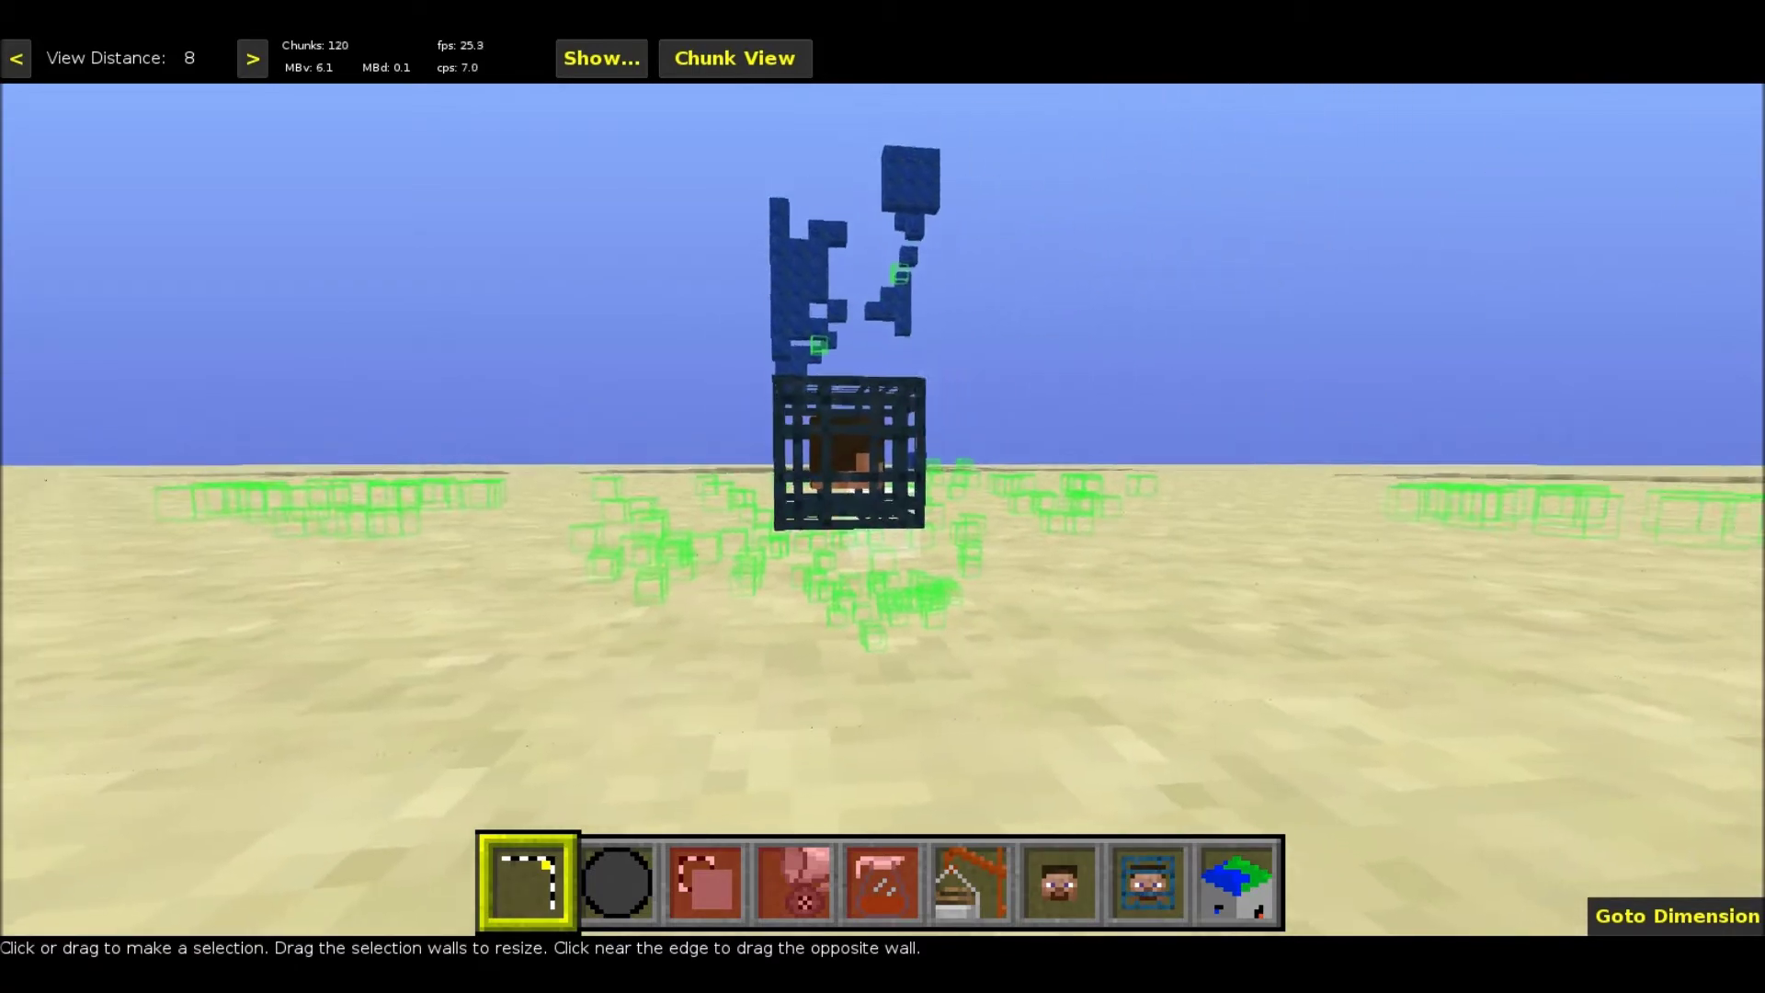
- Survey the area around both head markers from a higher viewpoint, including the sand plain beyond them
key(q)
key(d)
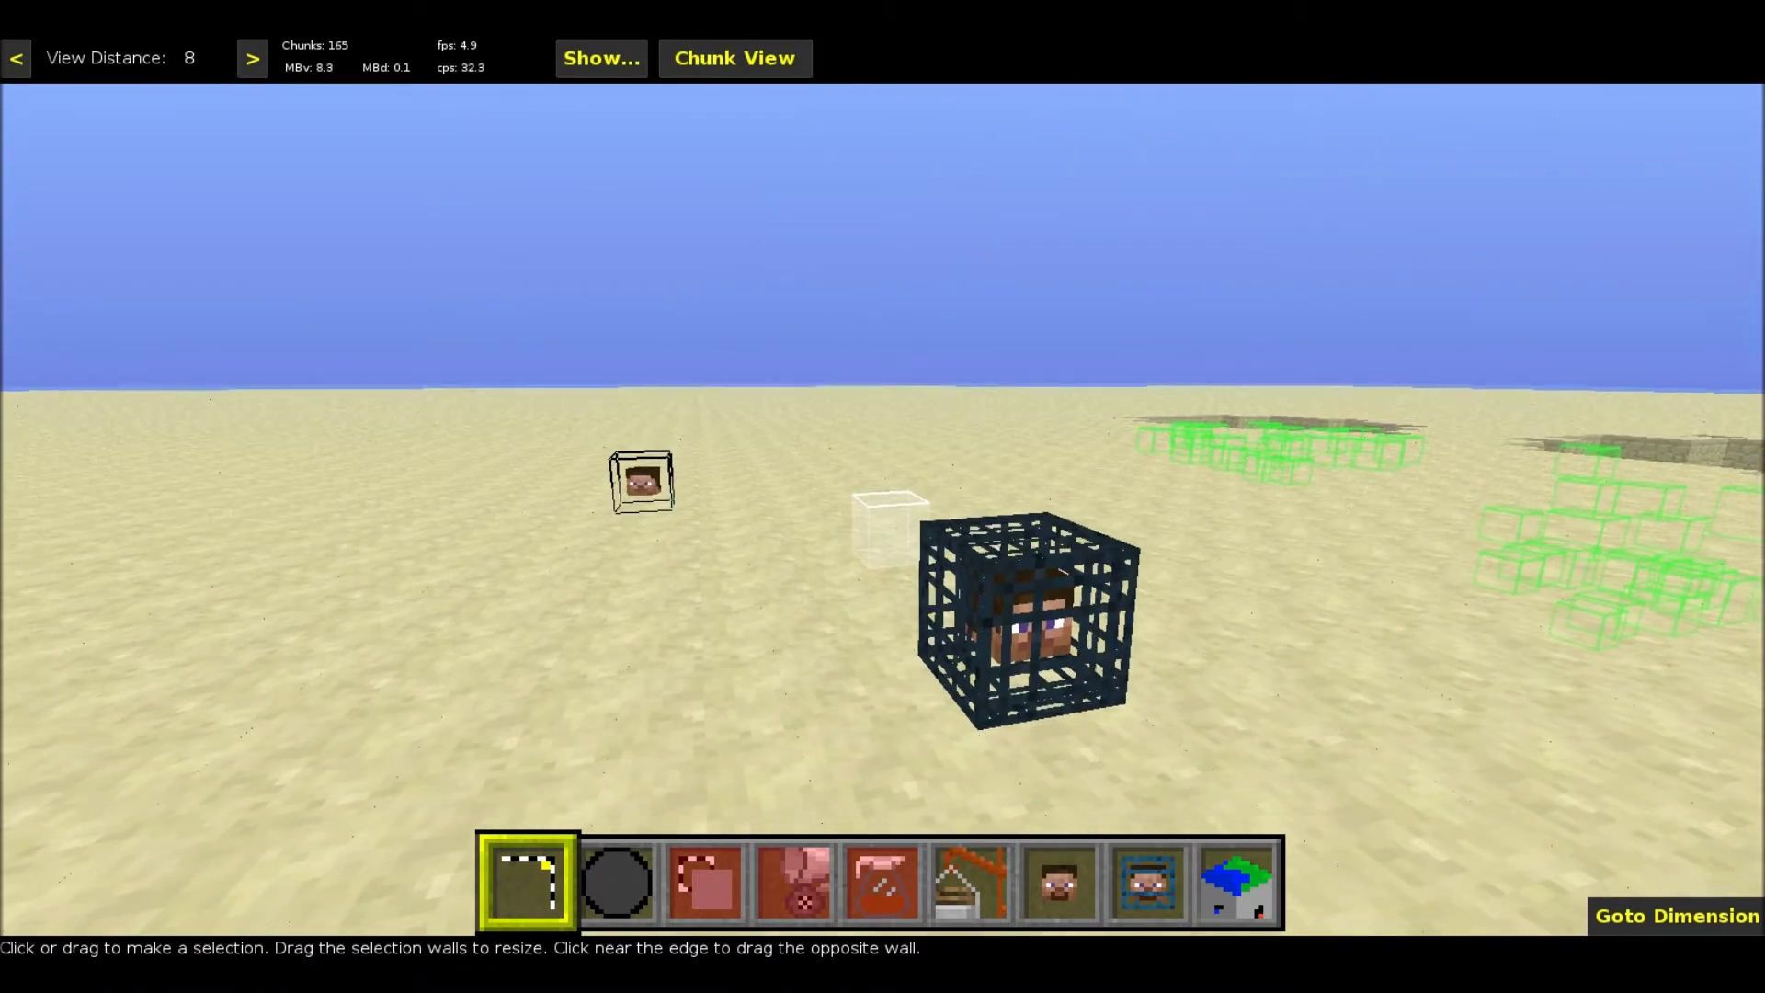
key(d)
key(a)
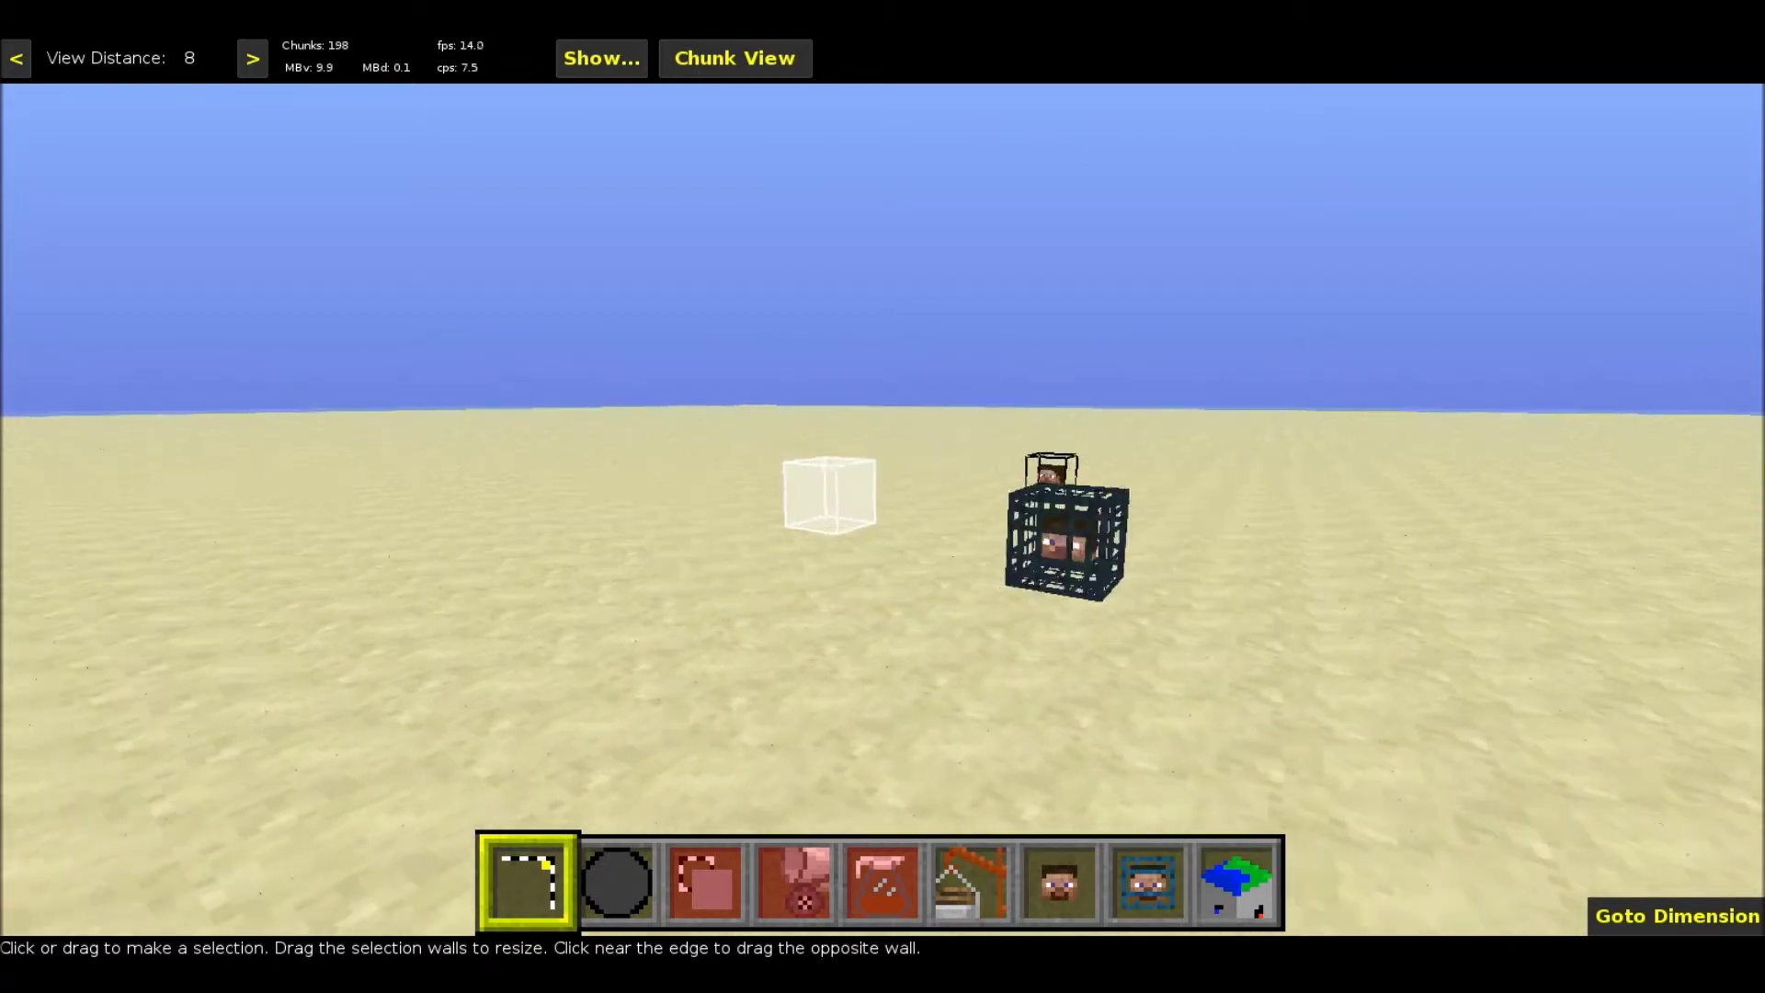
key(a)
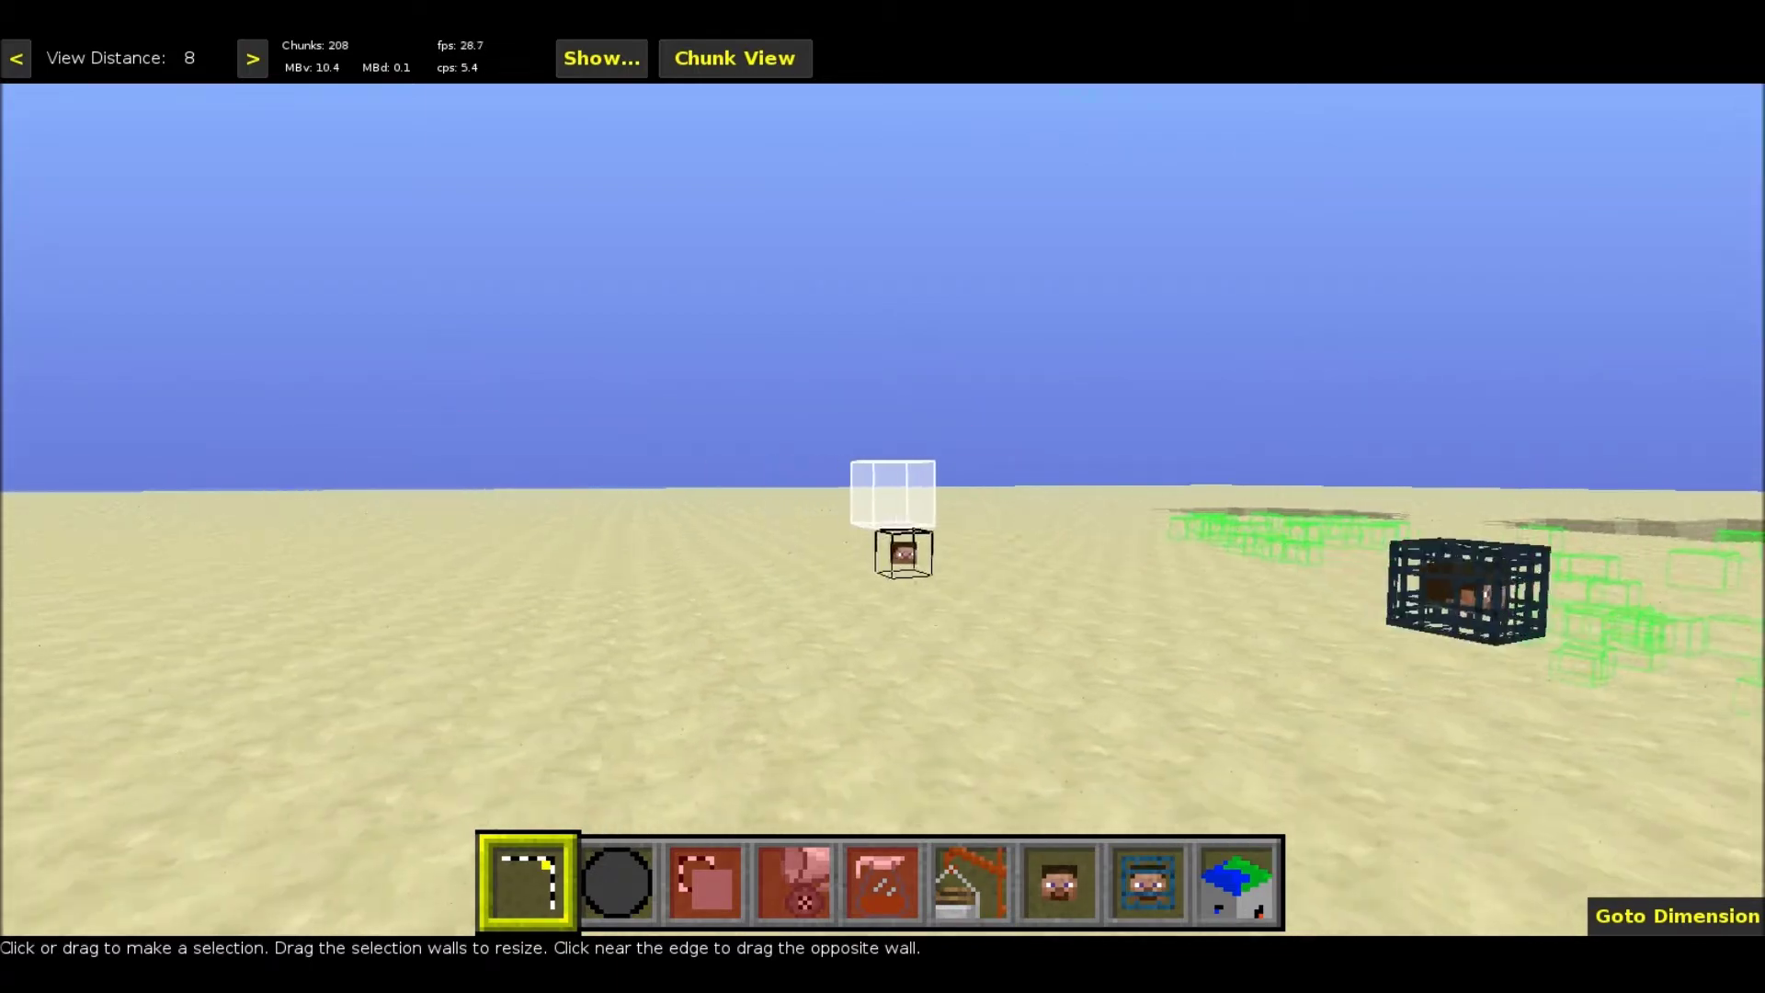
key(a)
key(d)
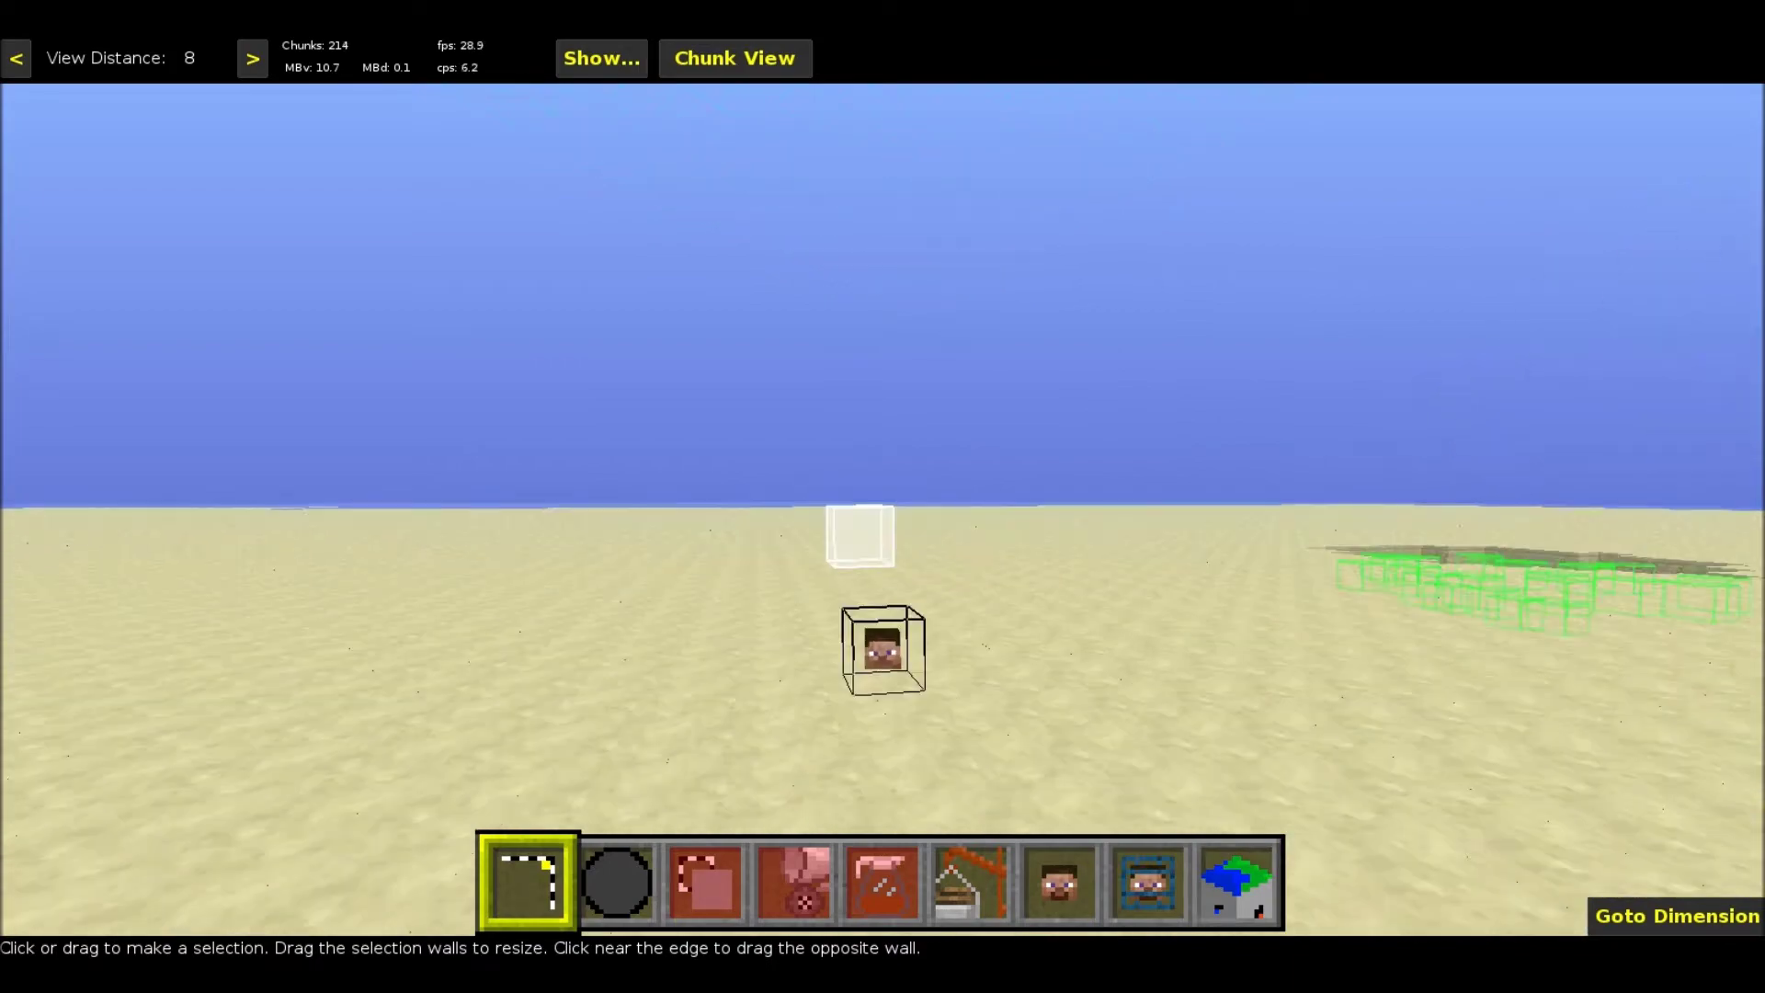
key(w)
key(s)
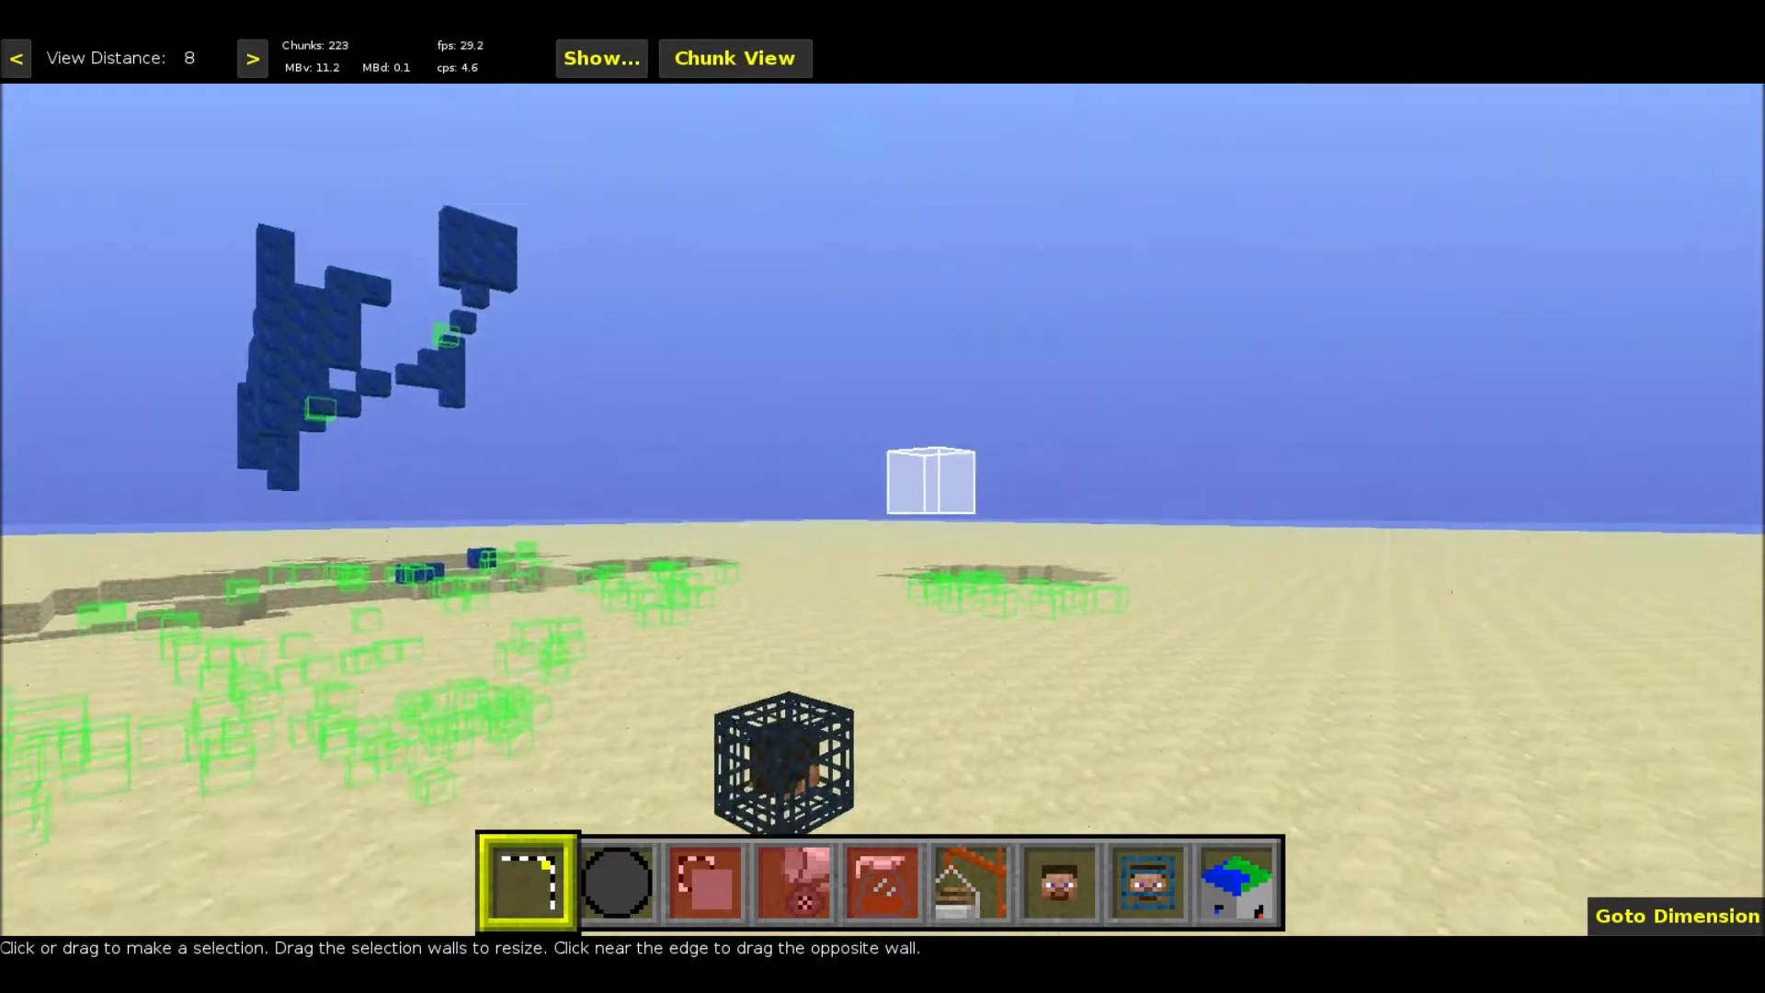
right_drag(1084, 409, 1064, 445)
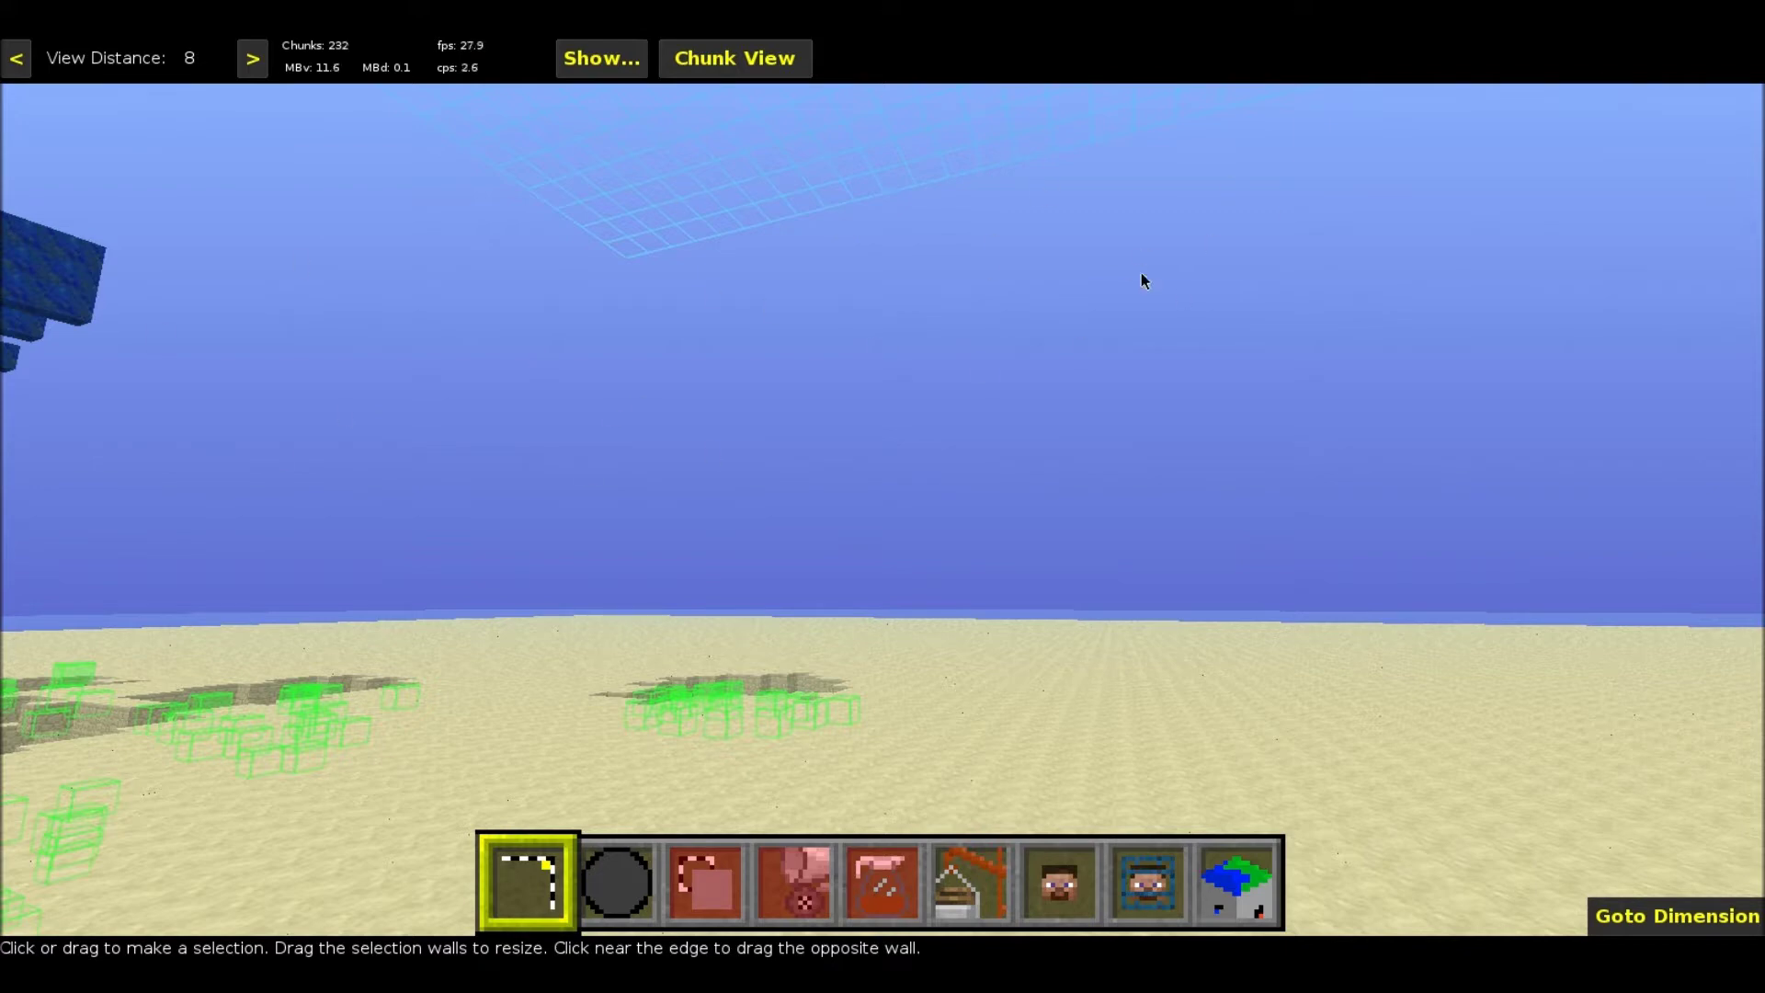
key(w)
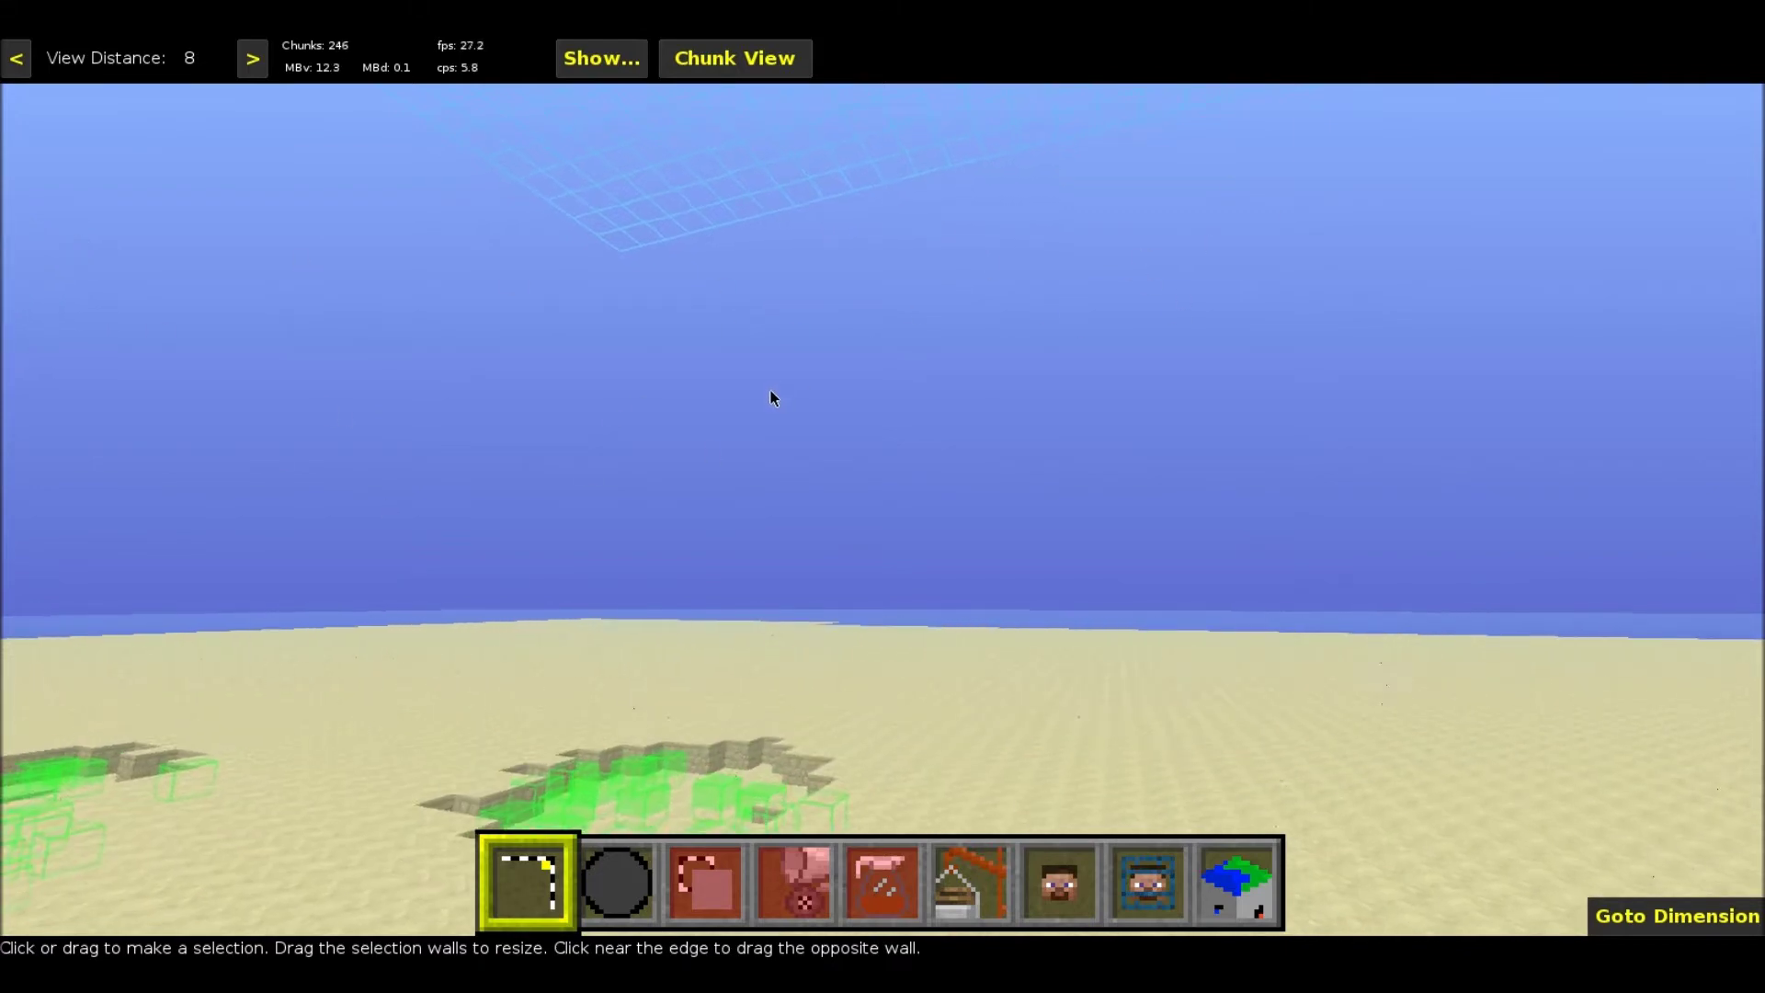
key(s)
key(a)
key(d)
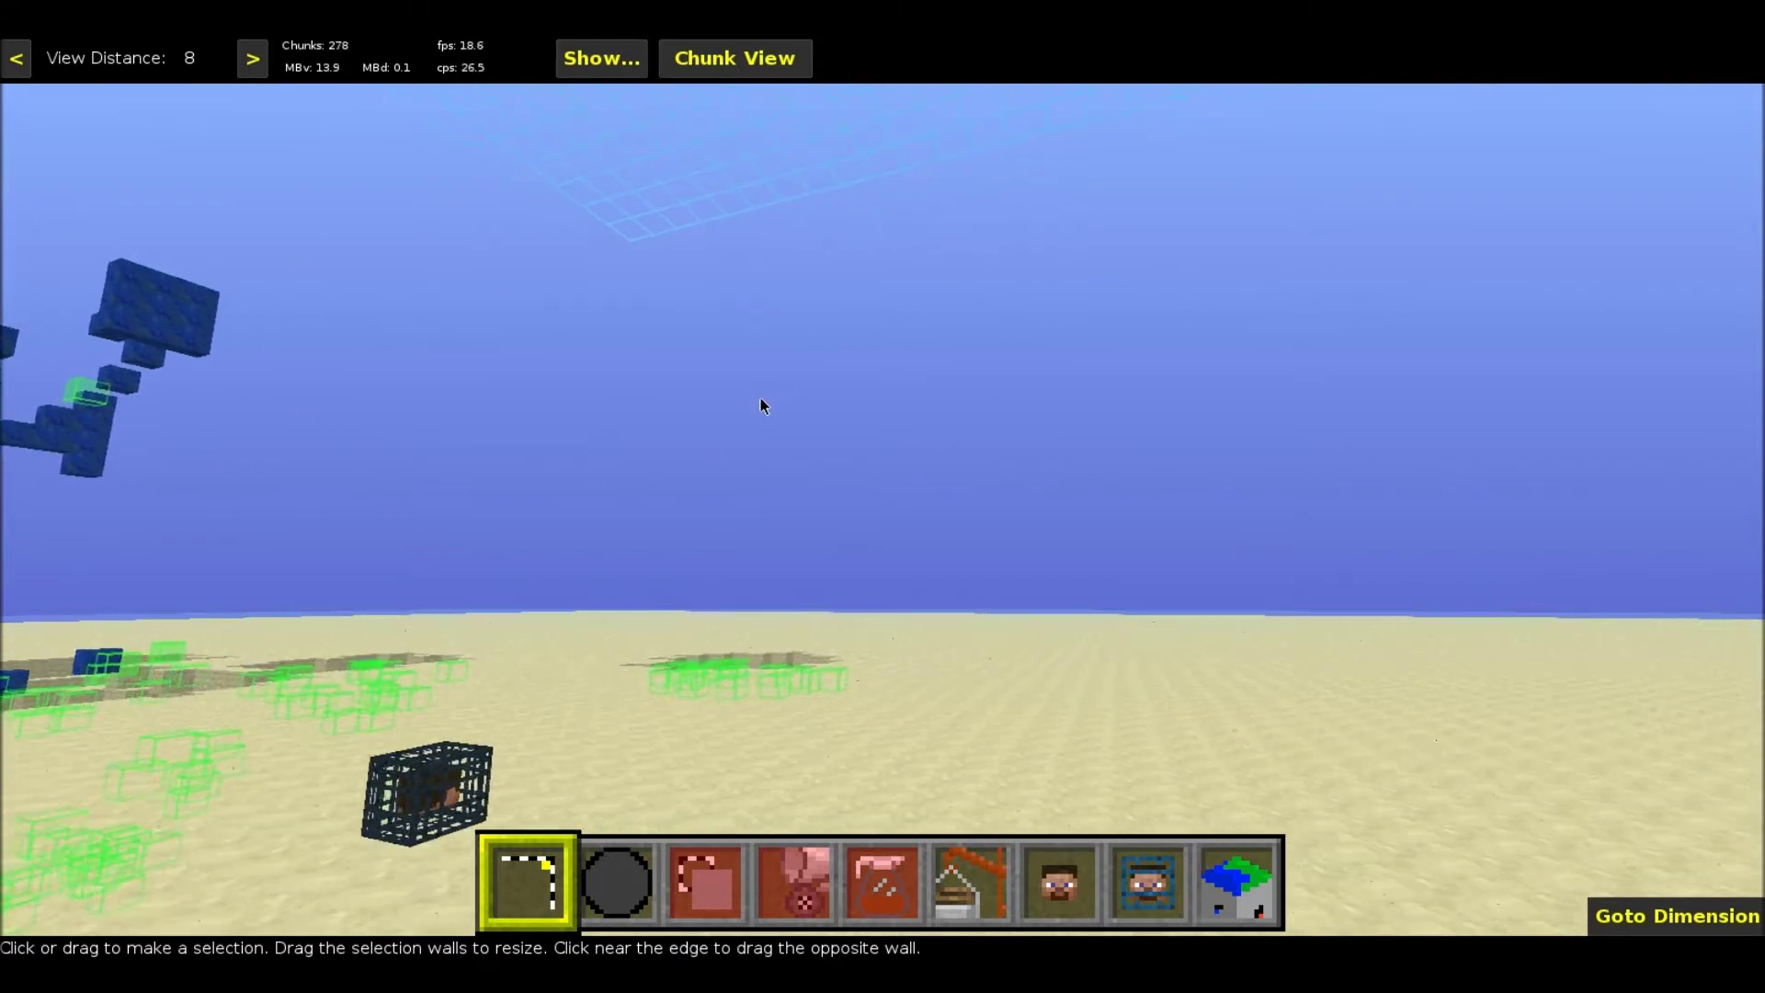
key(a)
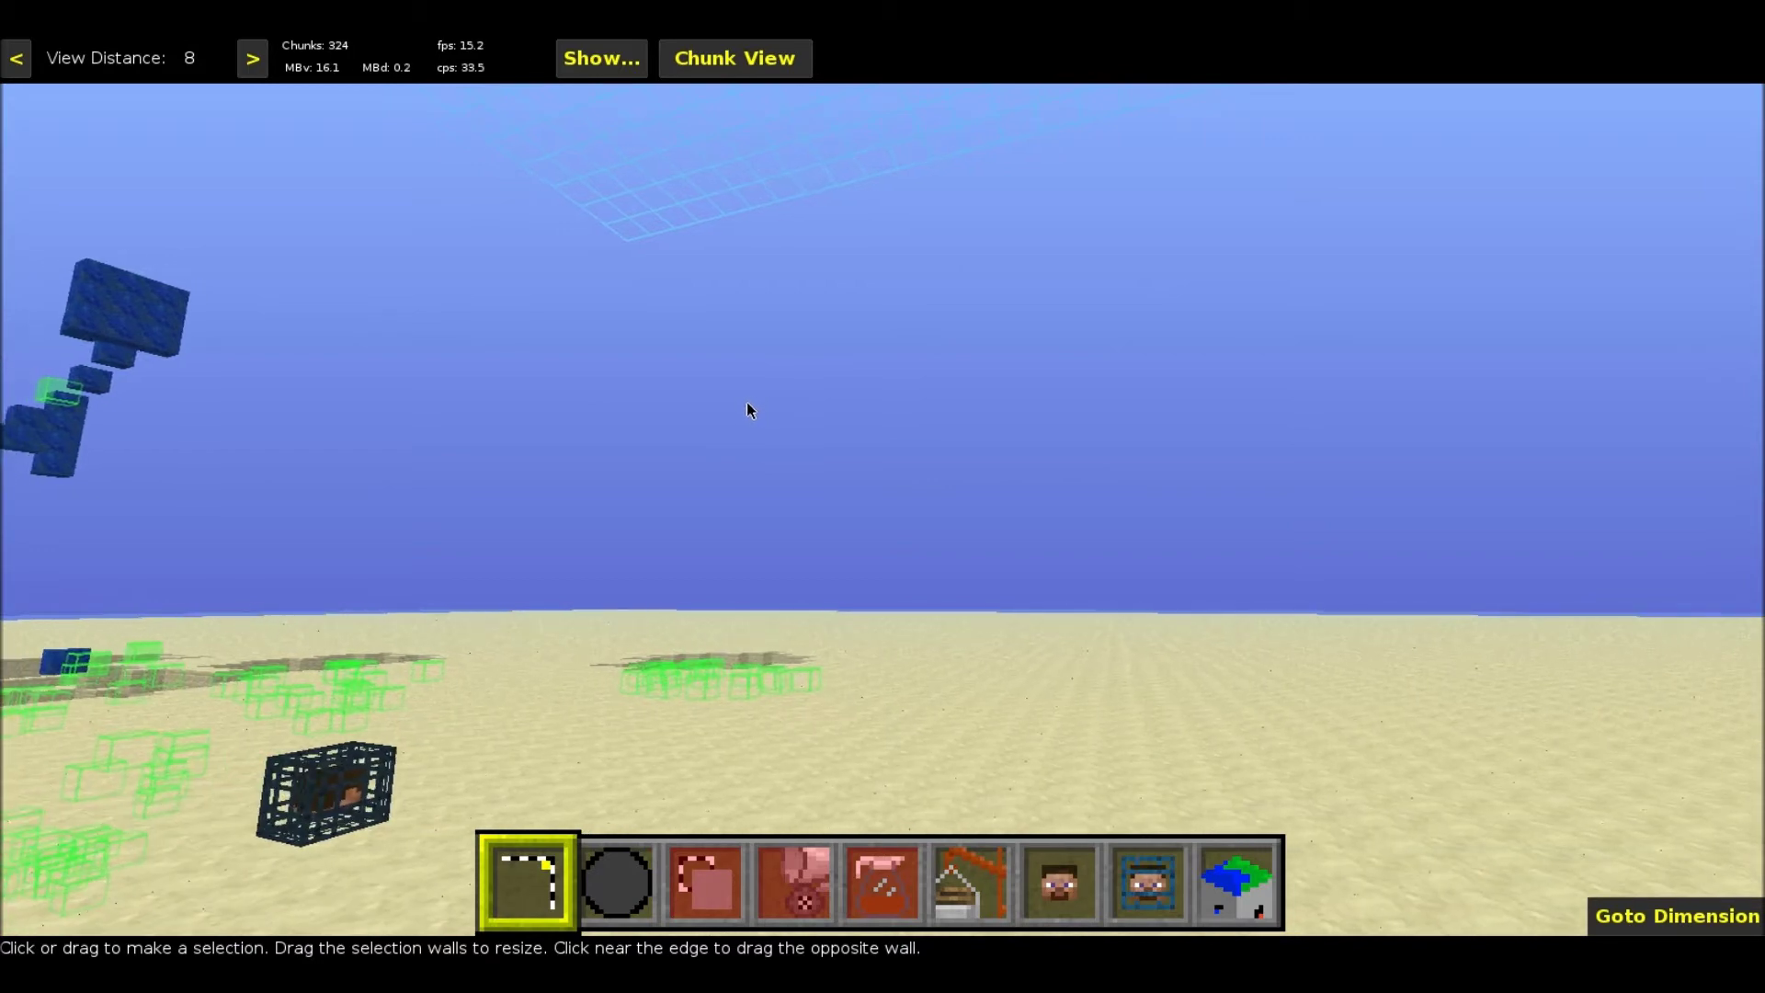
key(a)
key(d)
key(a)
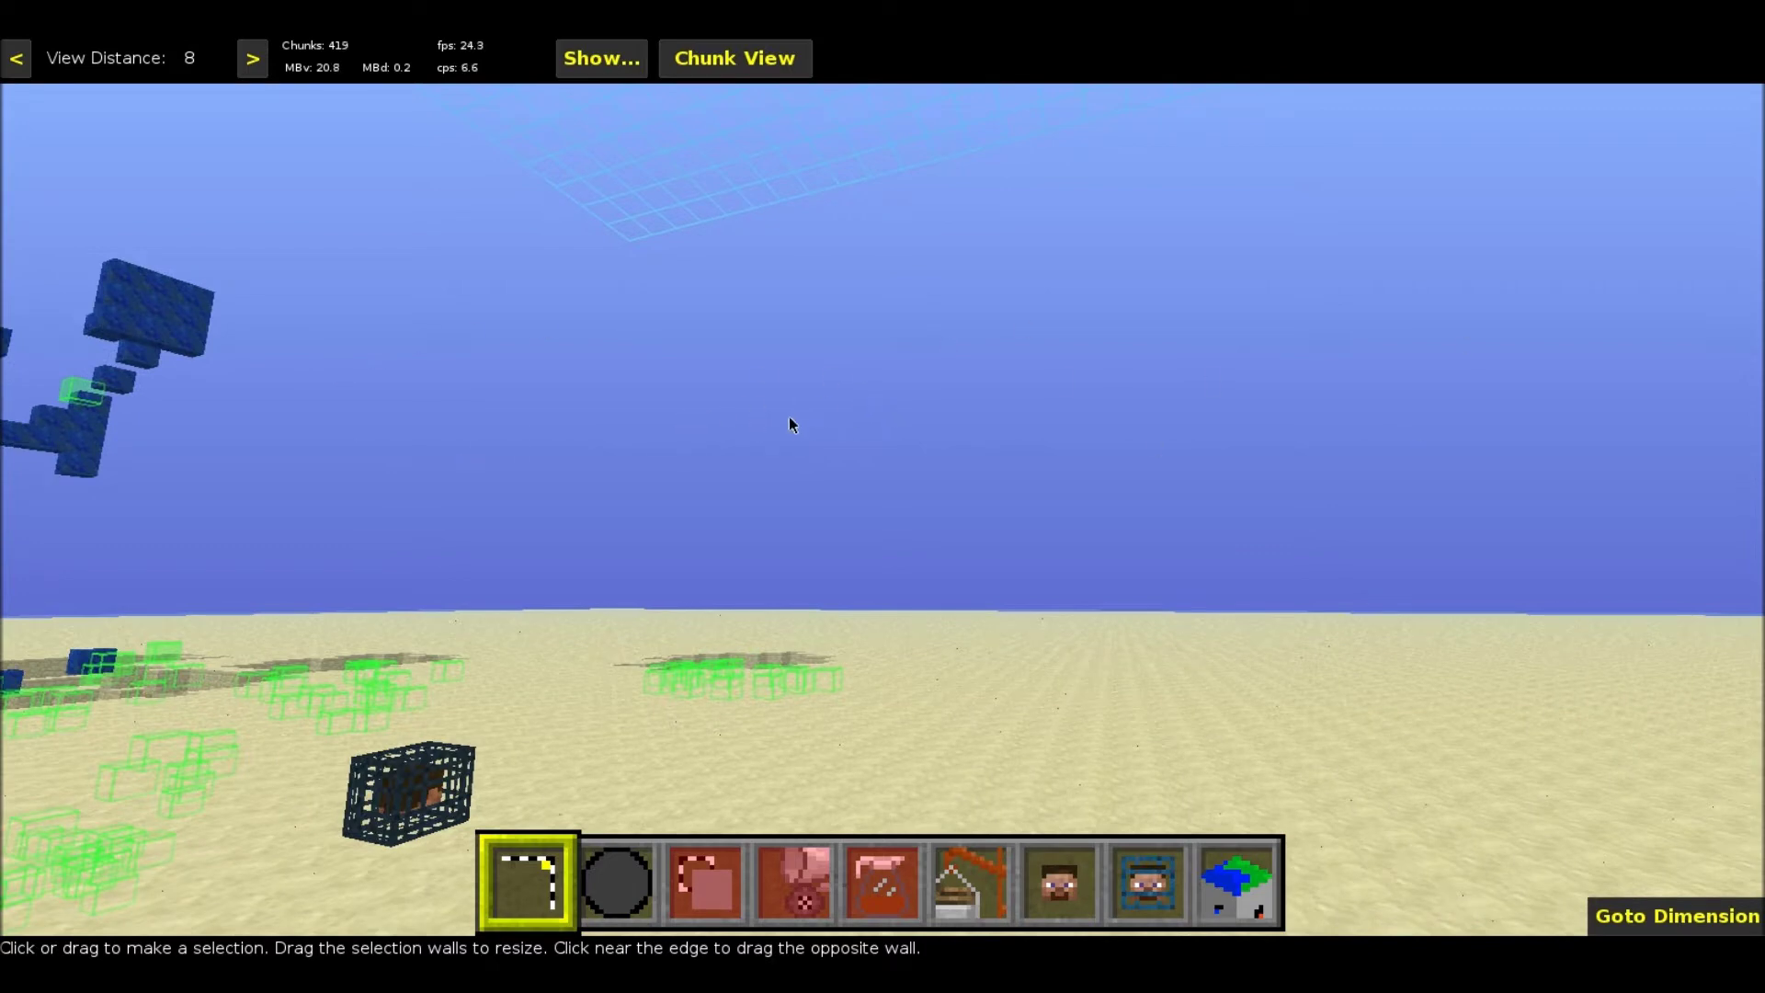
right_click(733, 423)
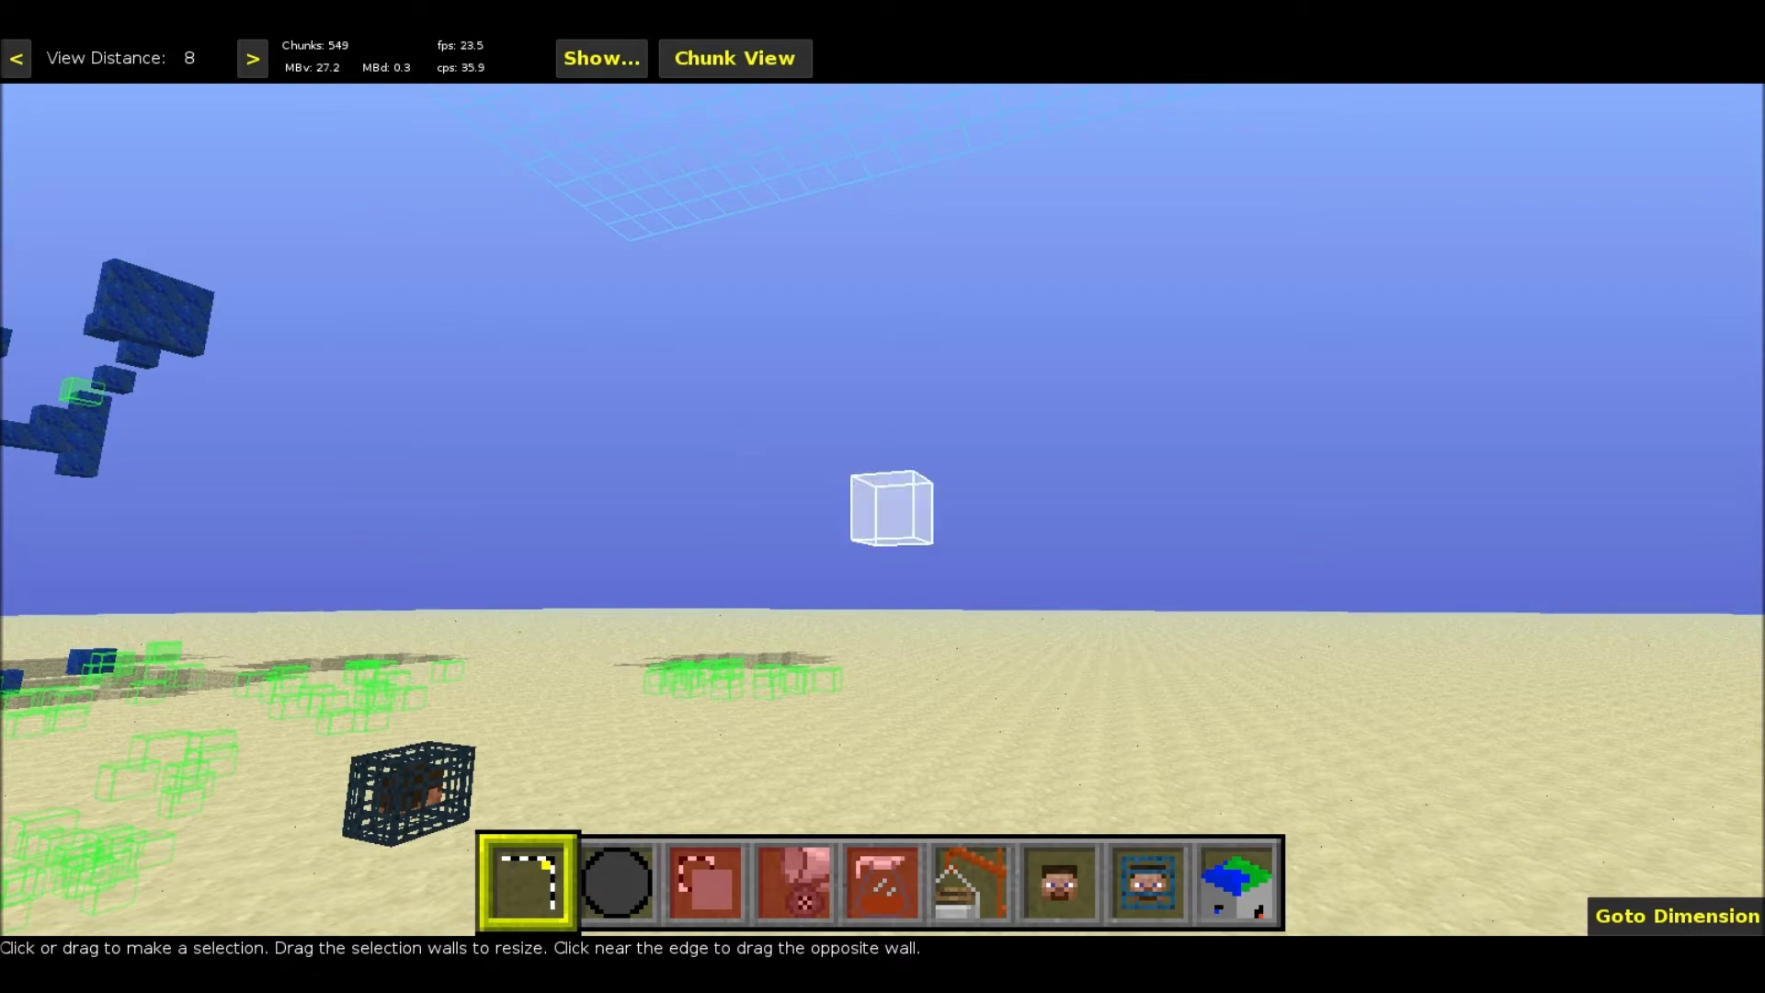
- Inspect the floating blue block structure and the green-outlined pits in the sand from different distances
key(w)
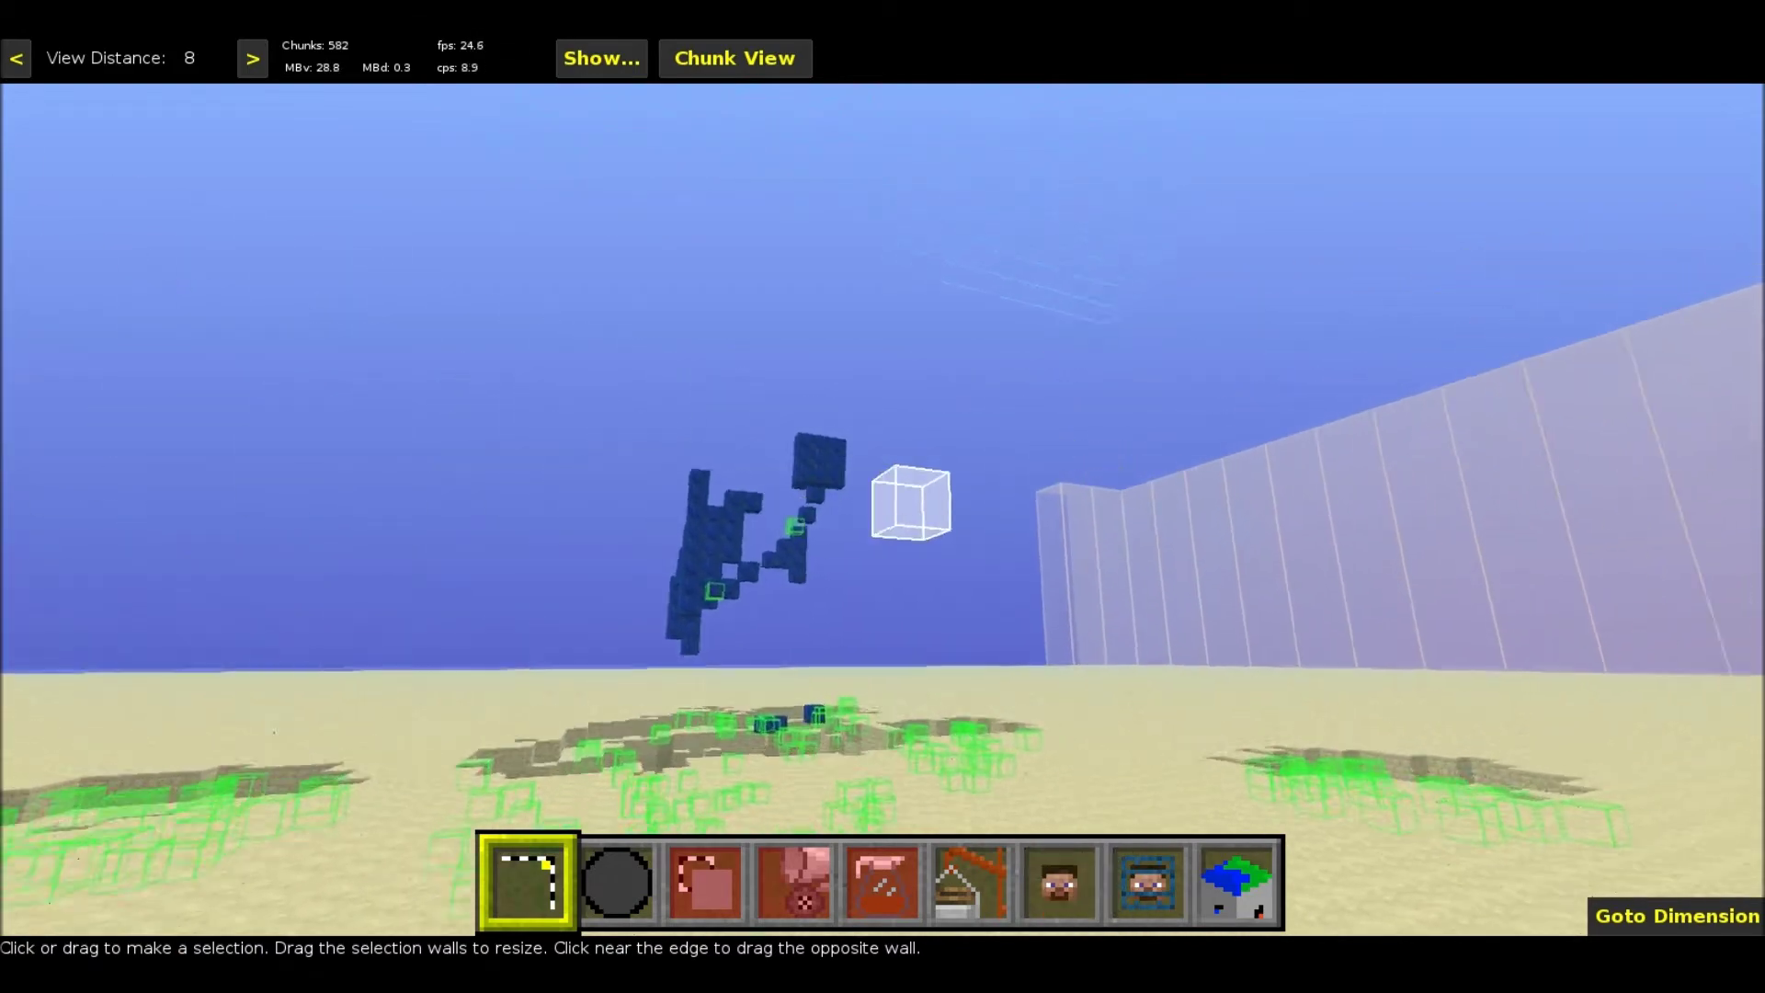
key(w)
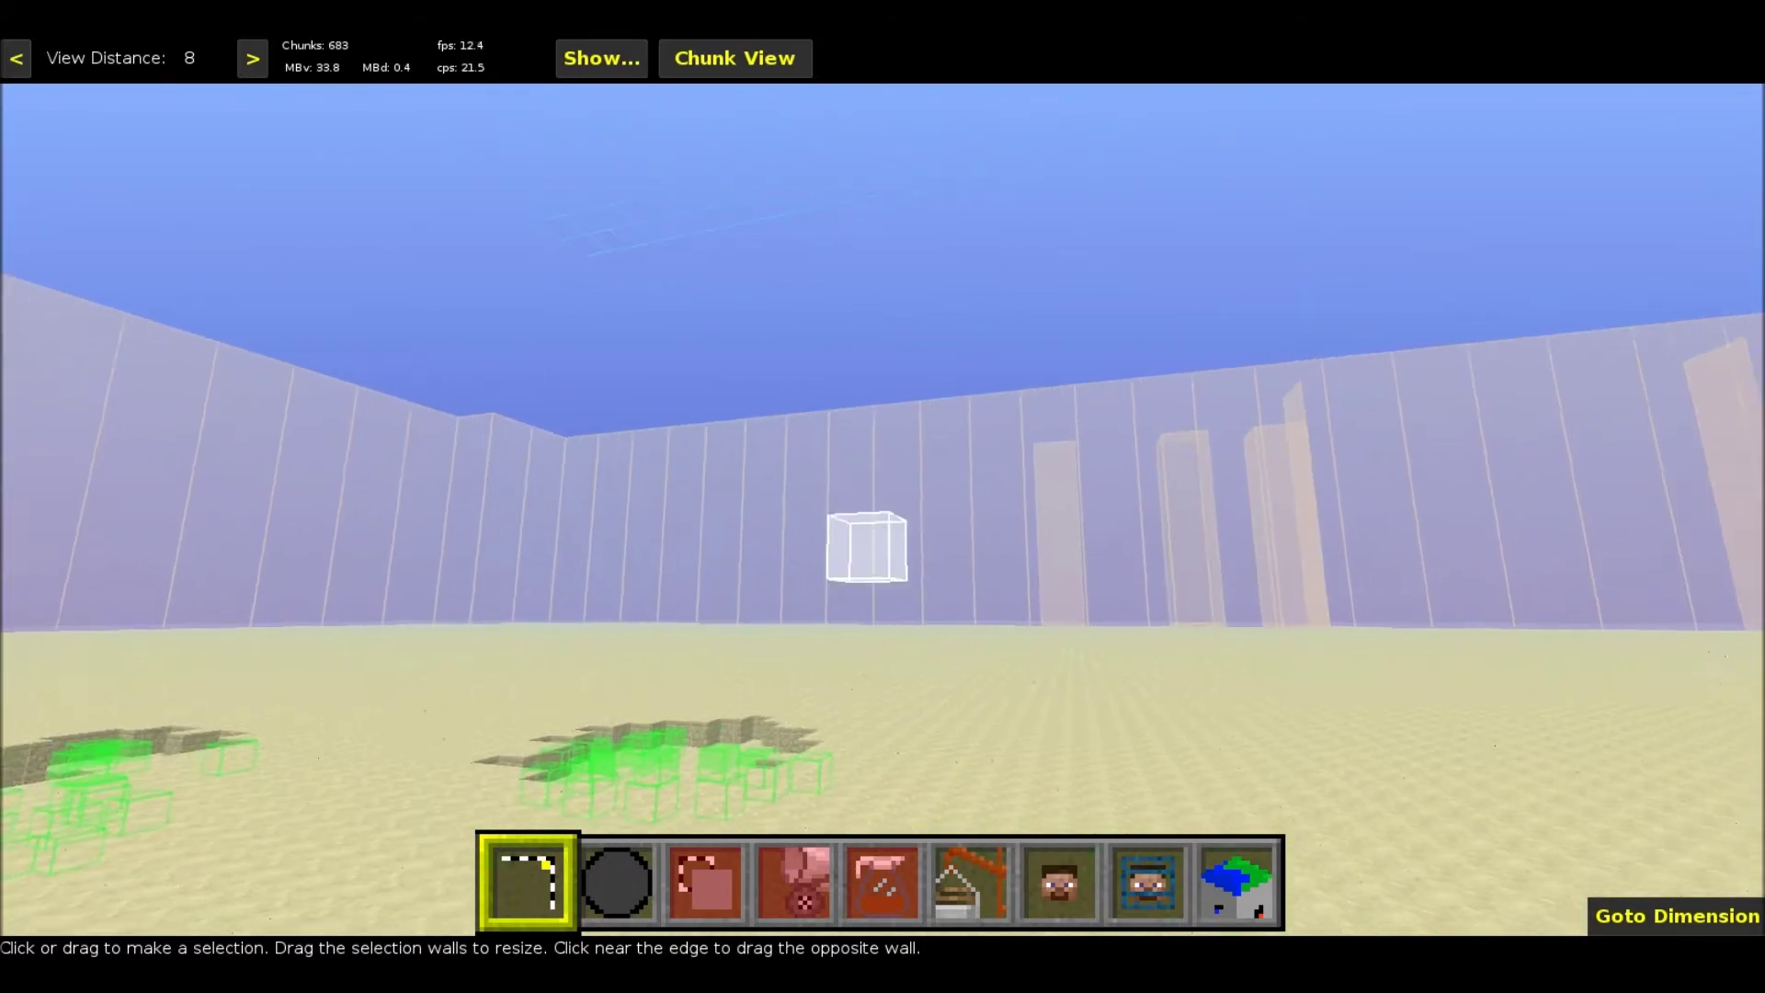
right_click(739, 410)
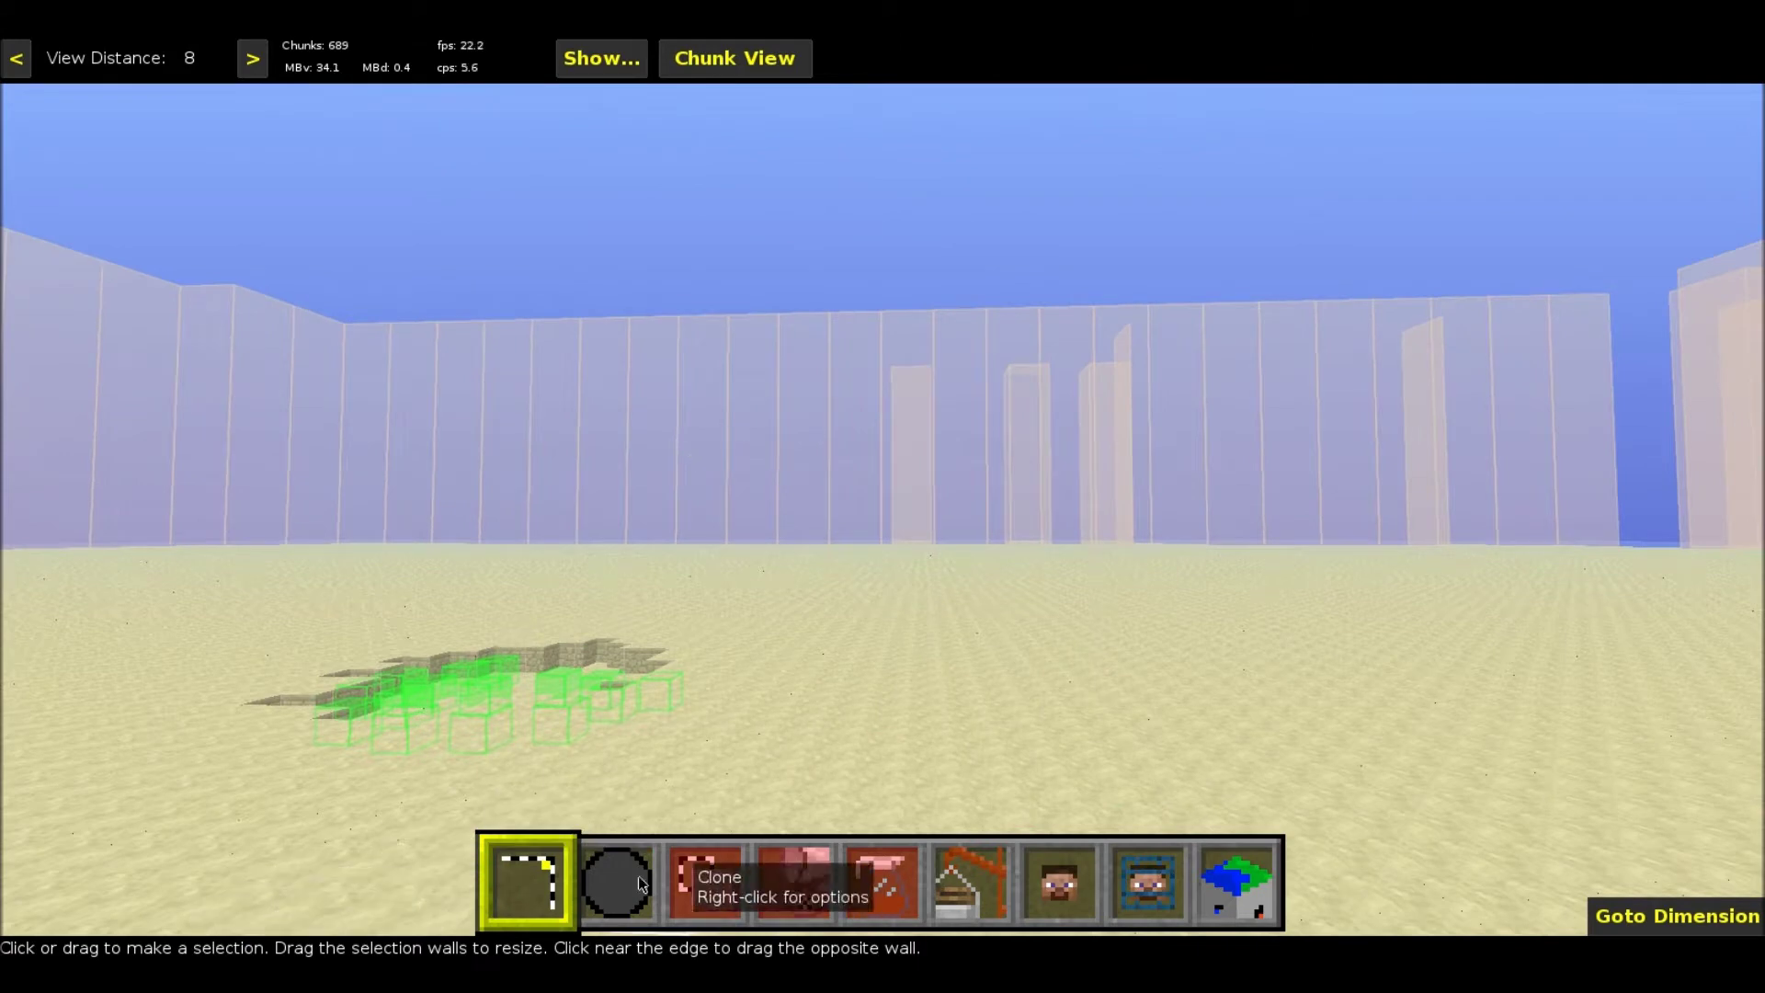
key(w)
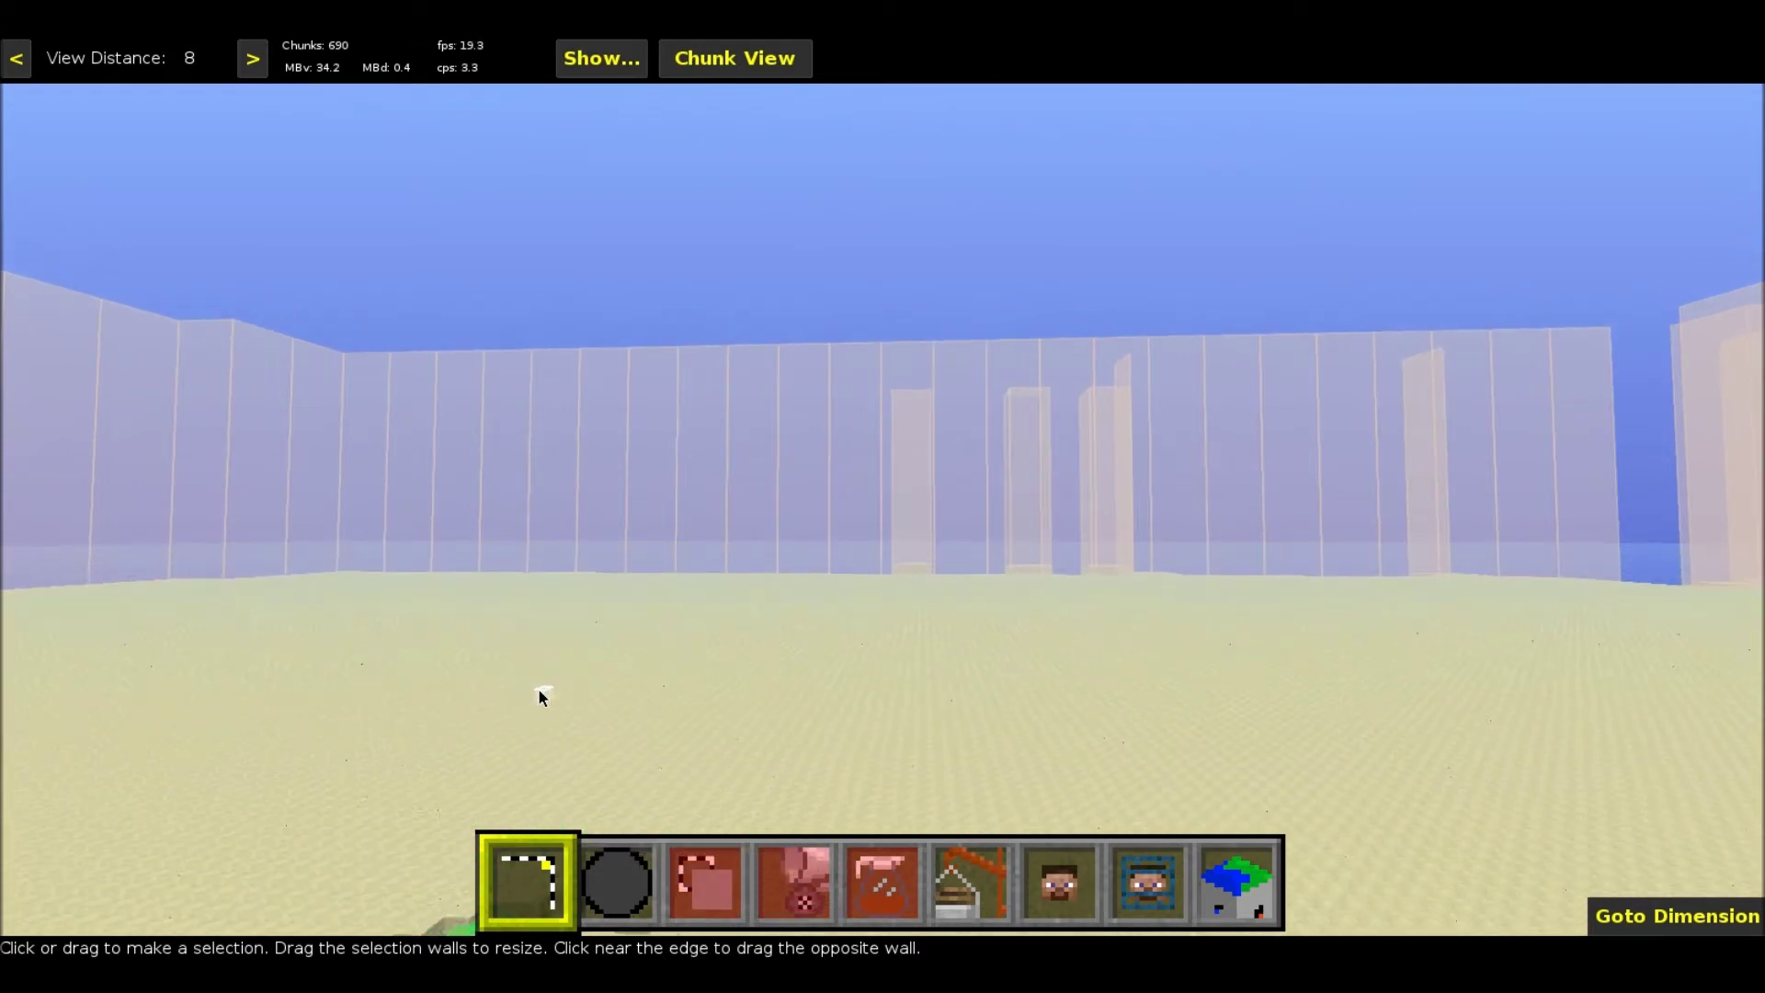
key(shift)
right_click(626, 580)
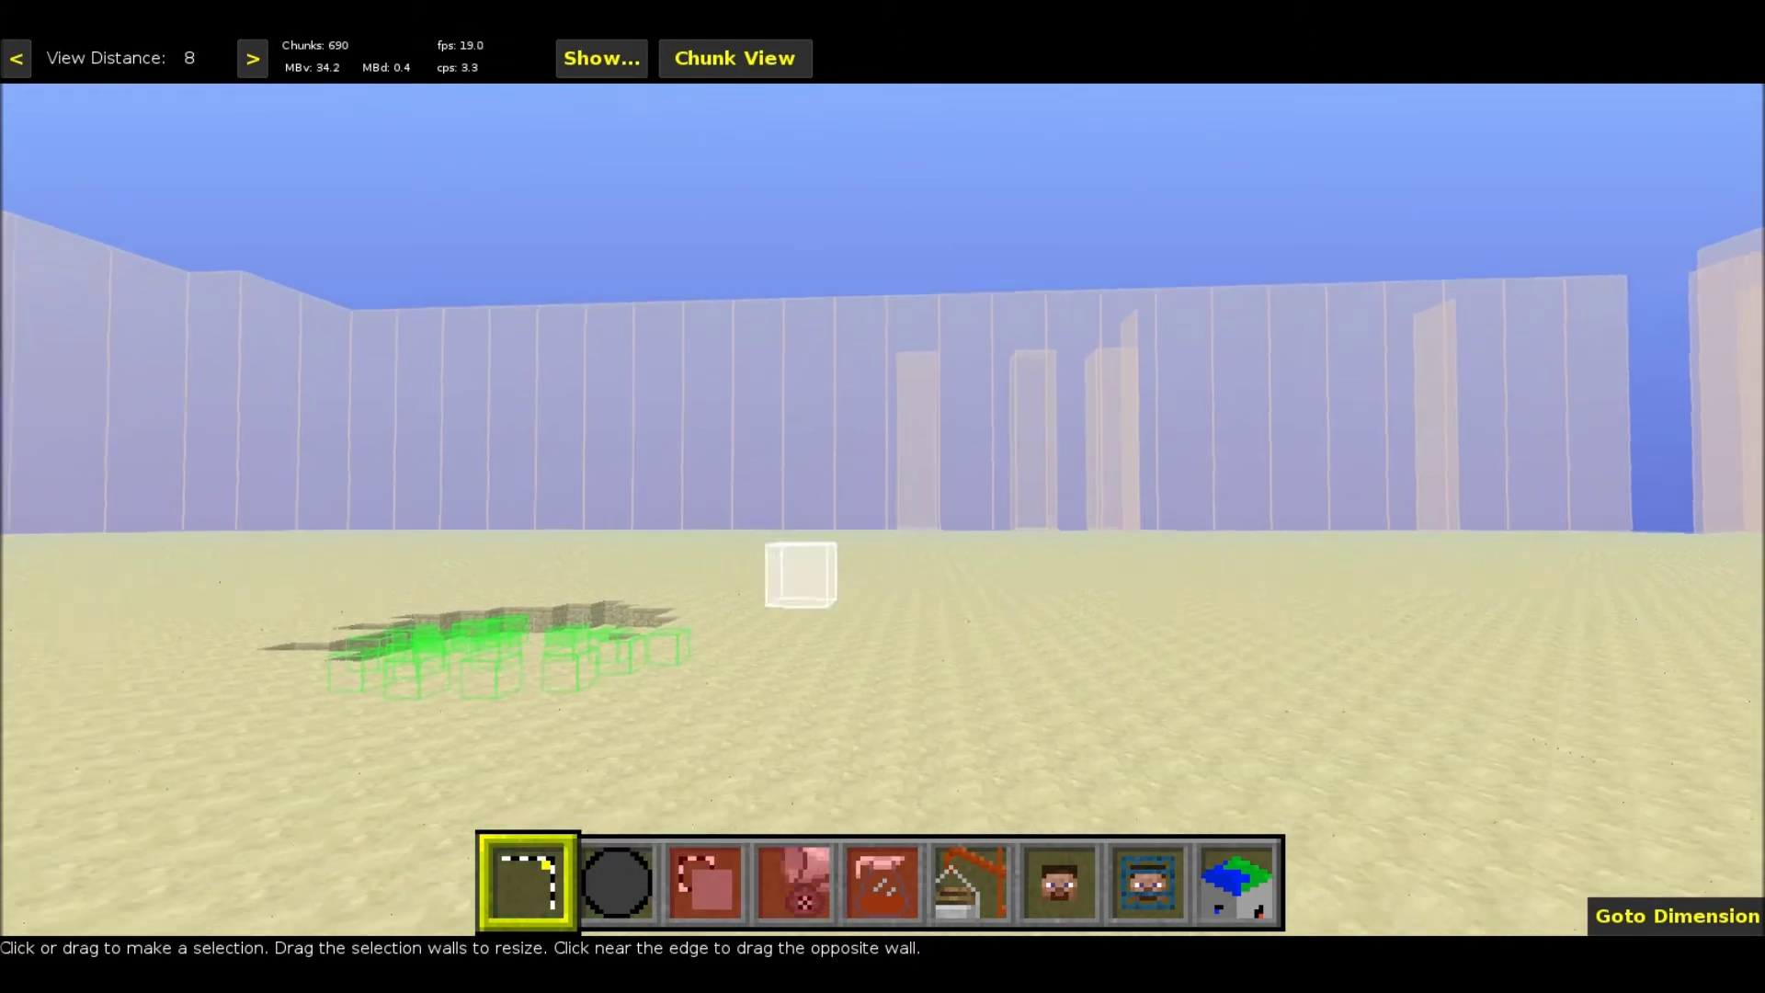
key(w)
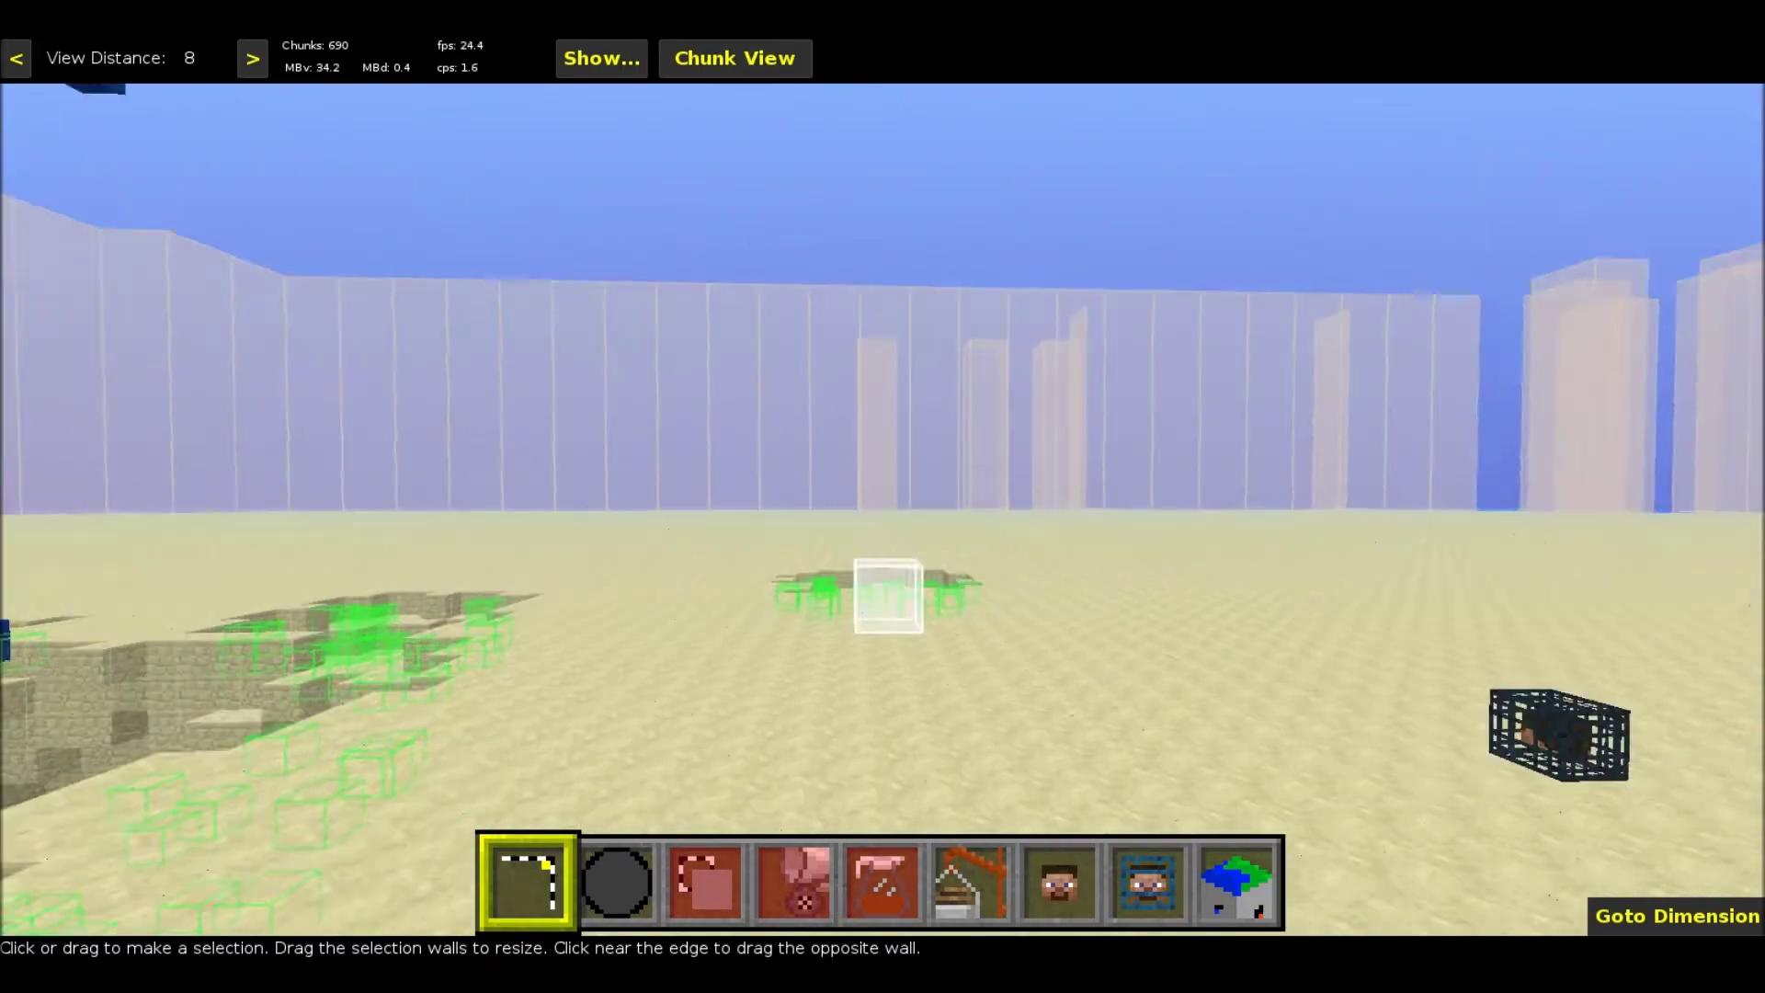
key(s)
key(j)
key(i)
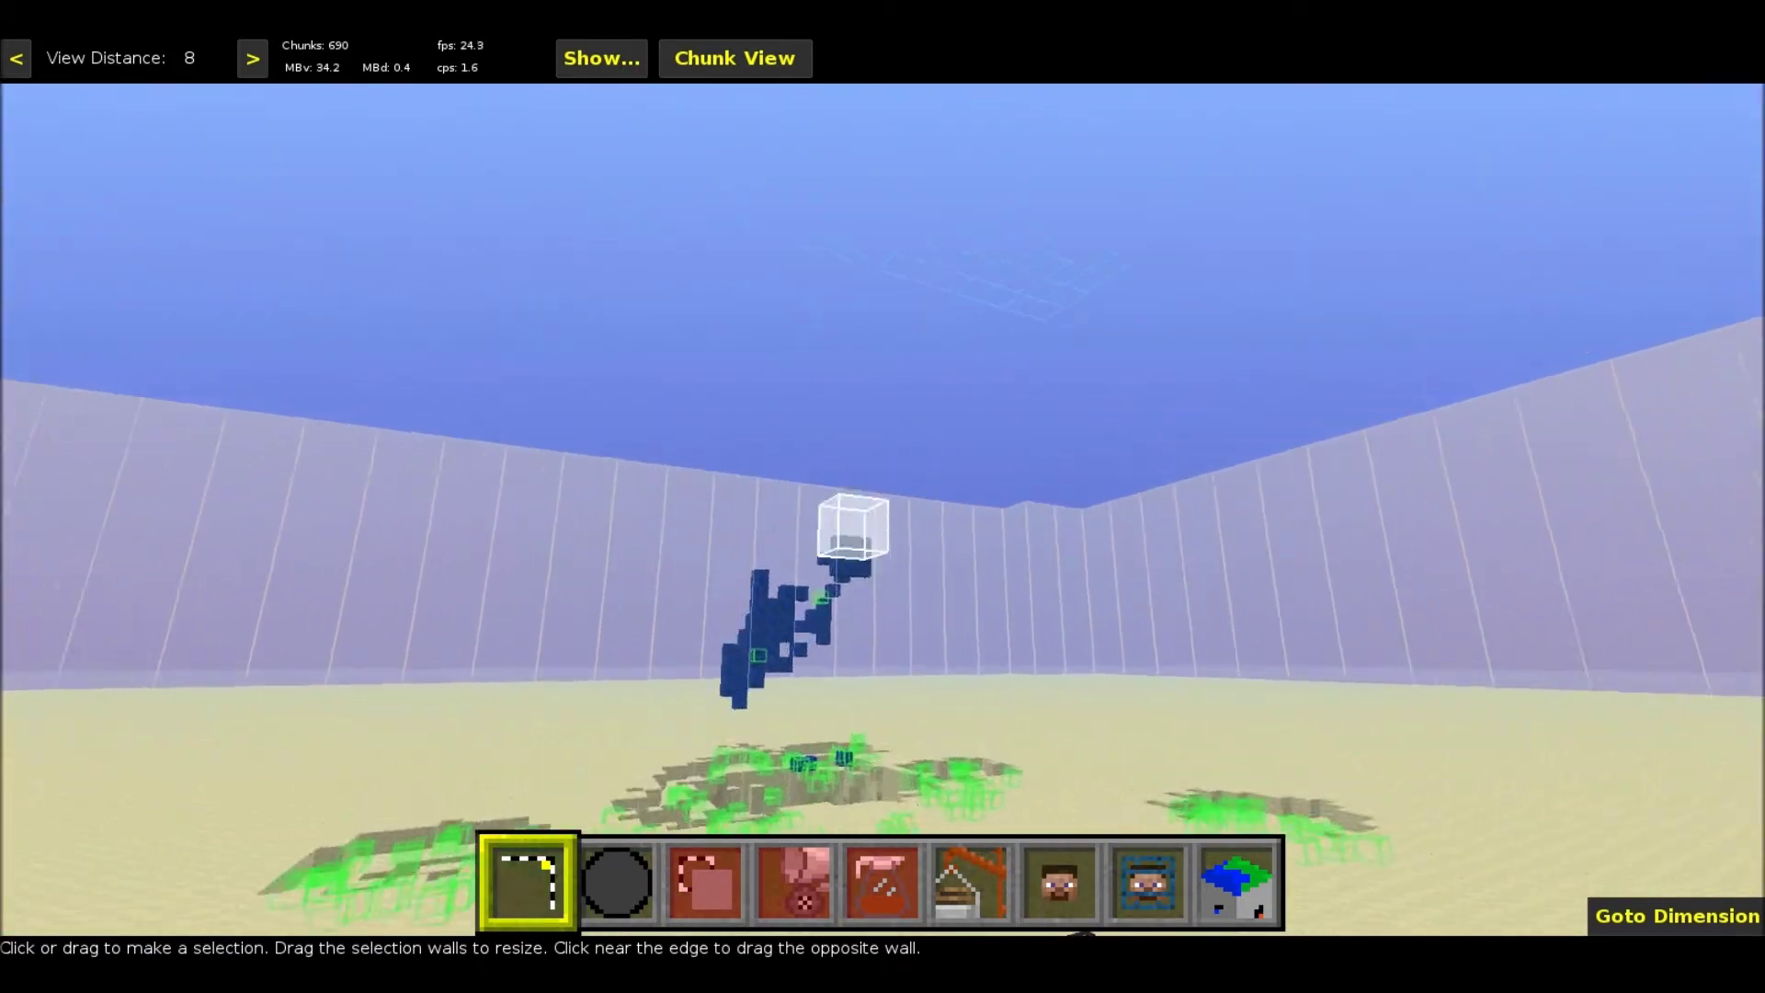
key(w)
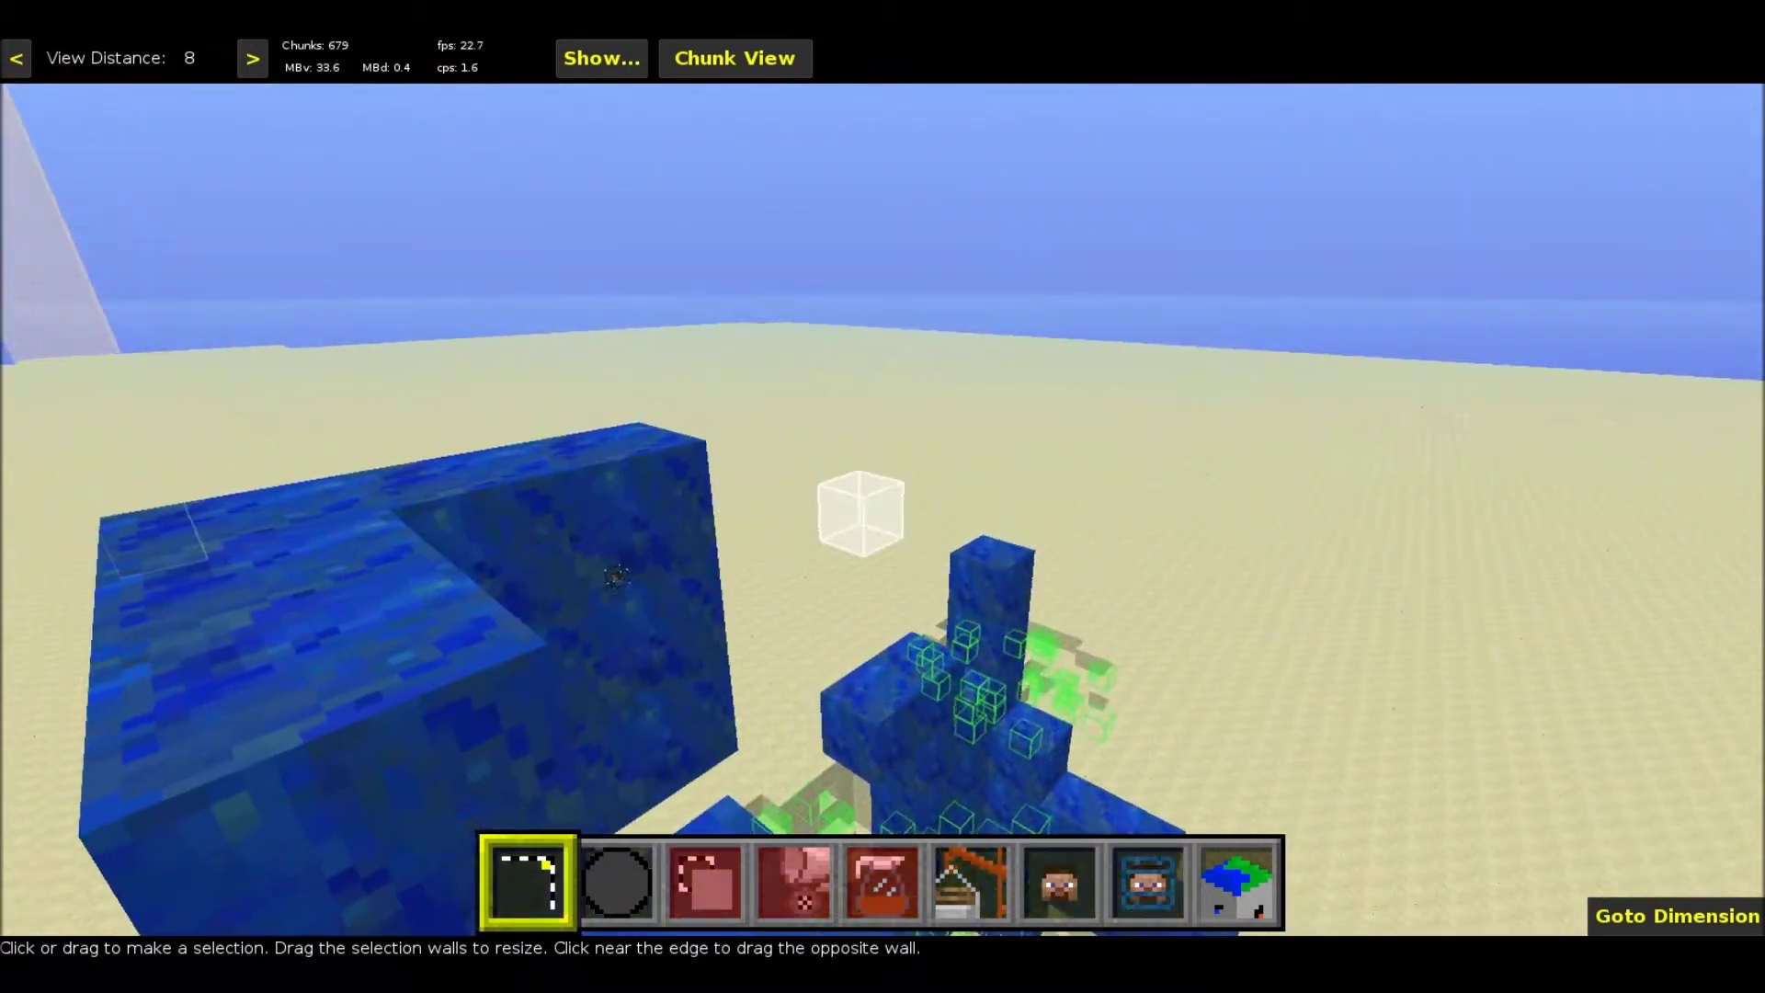
key(w)
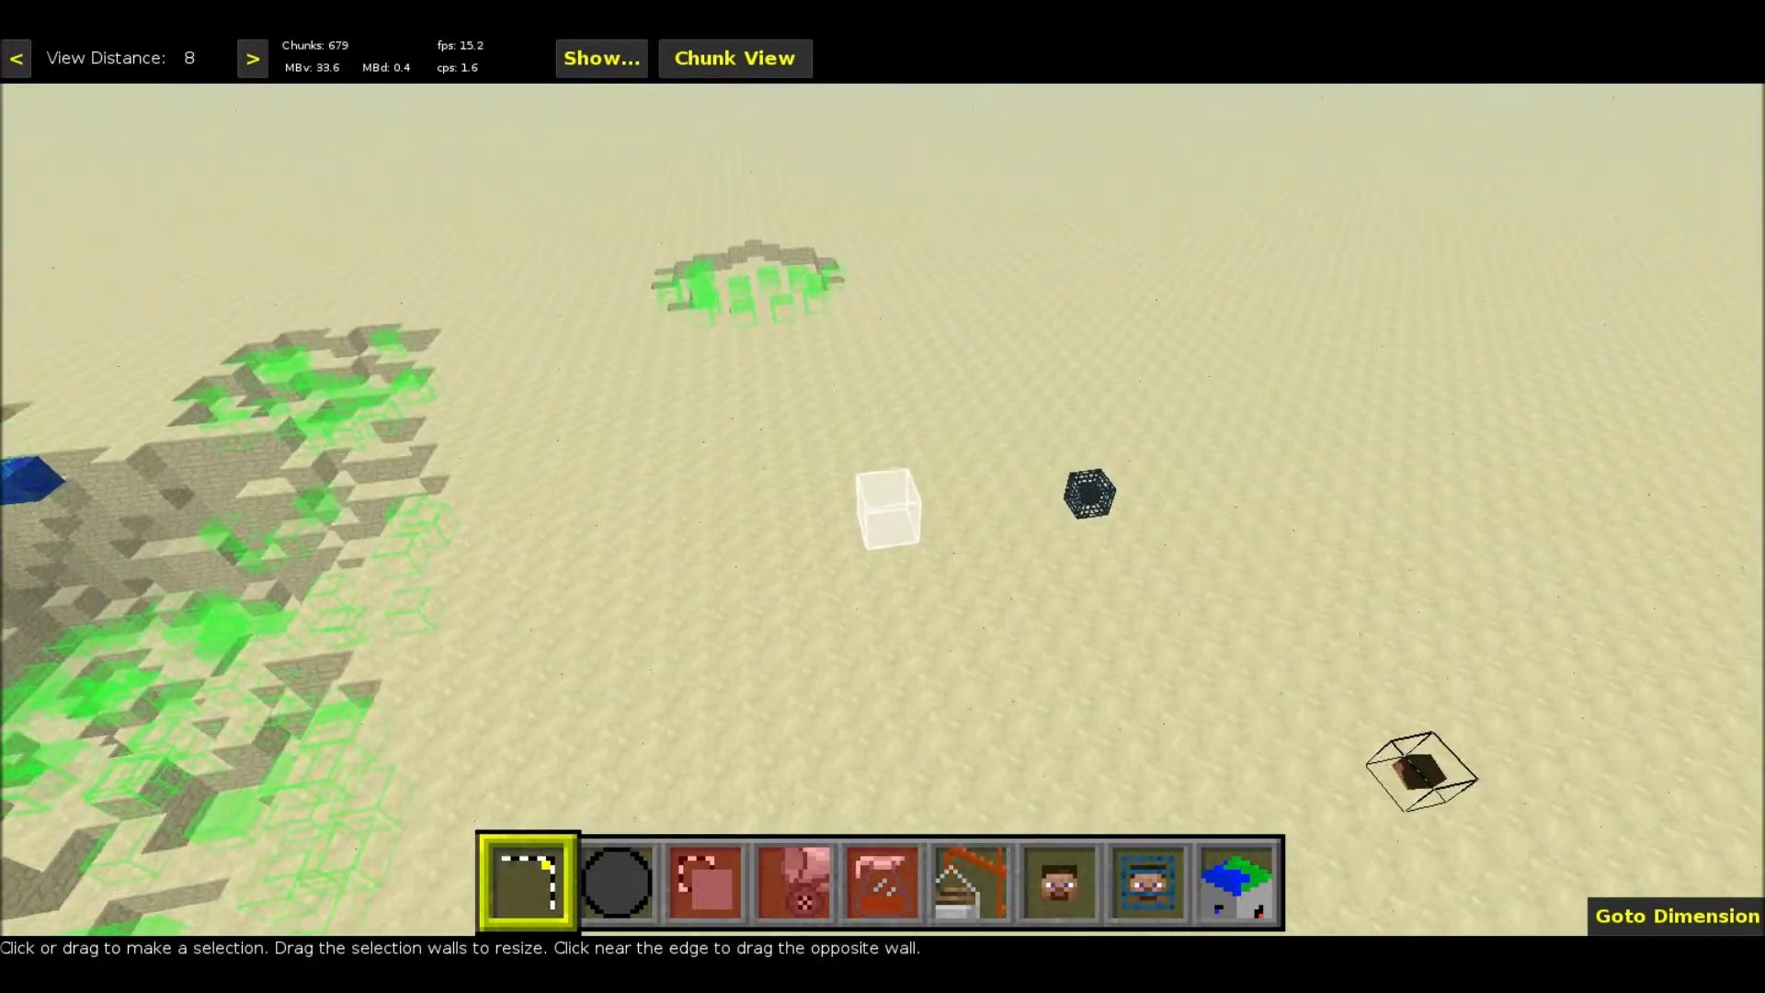
- Look over the empty stretch of sand plain beyond the caged head block, near the tall translucent columns
key(i)
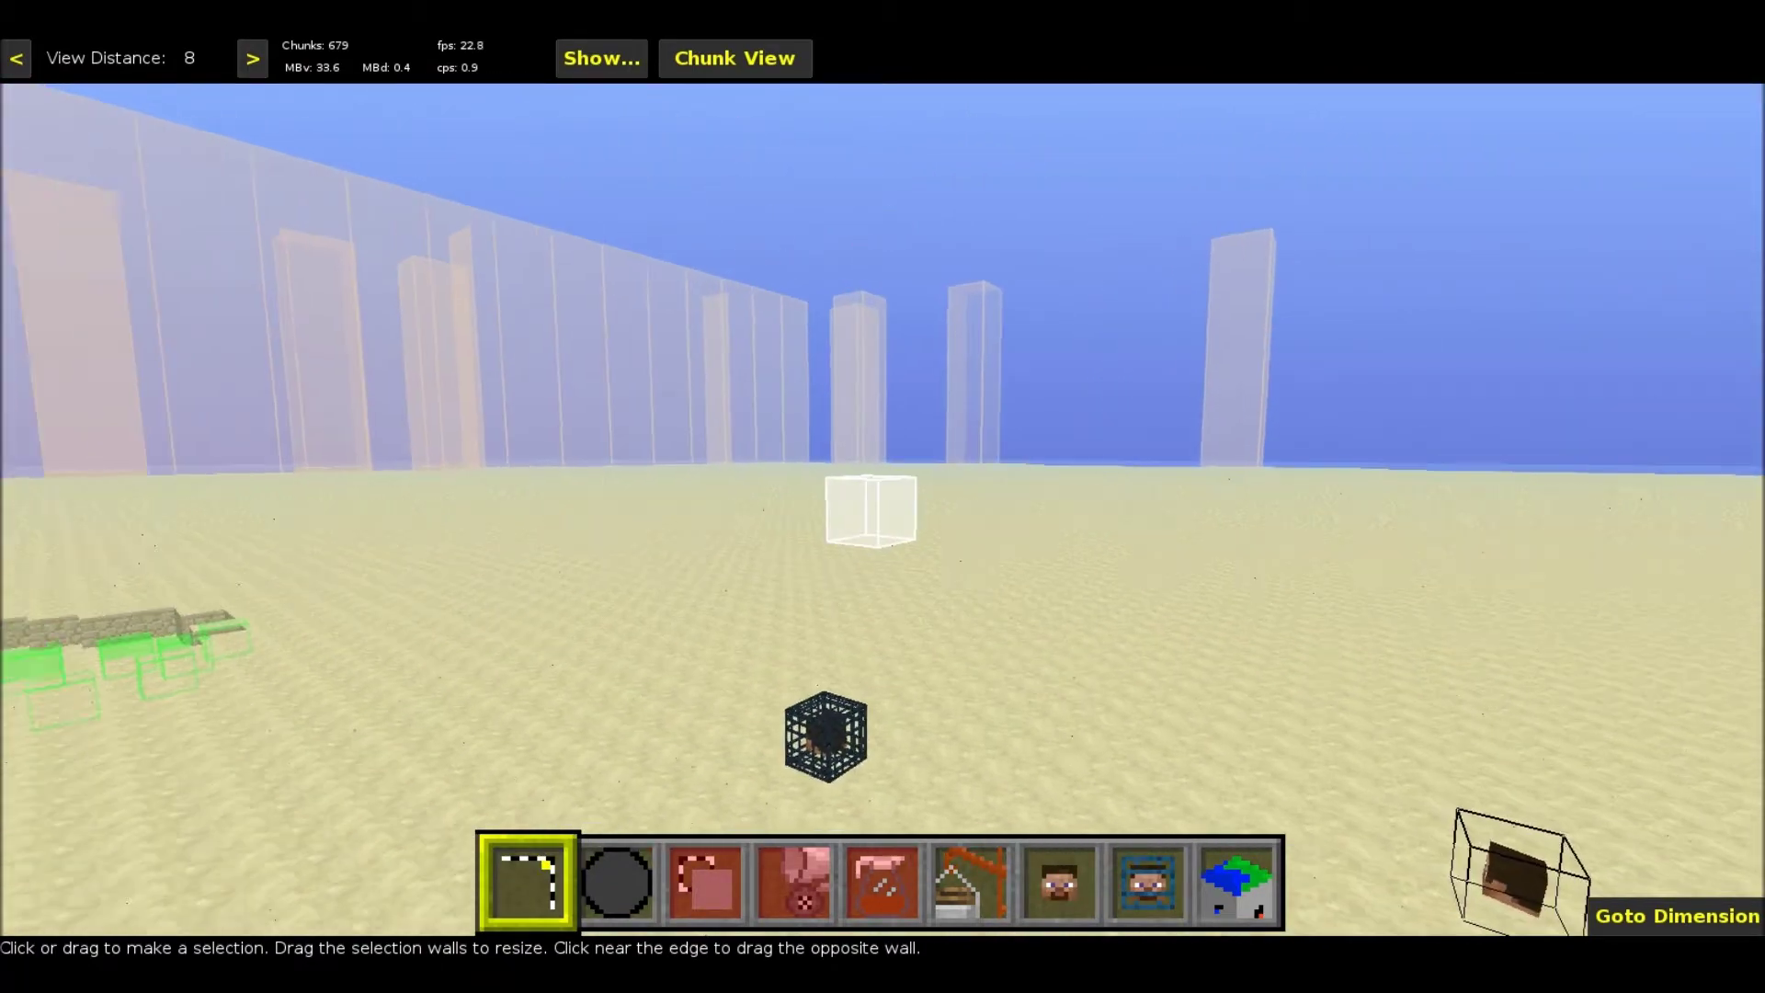
key(w)
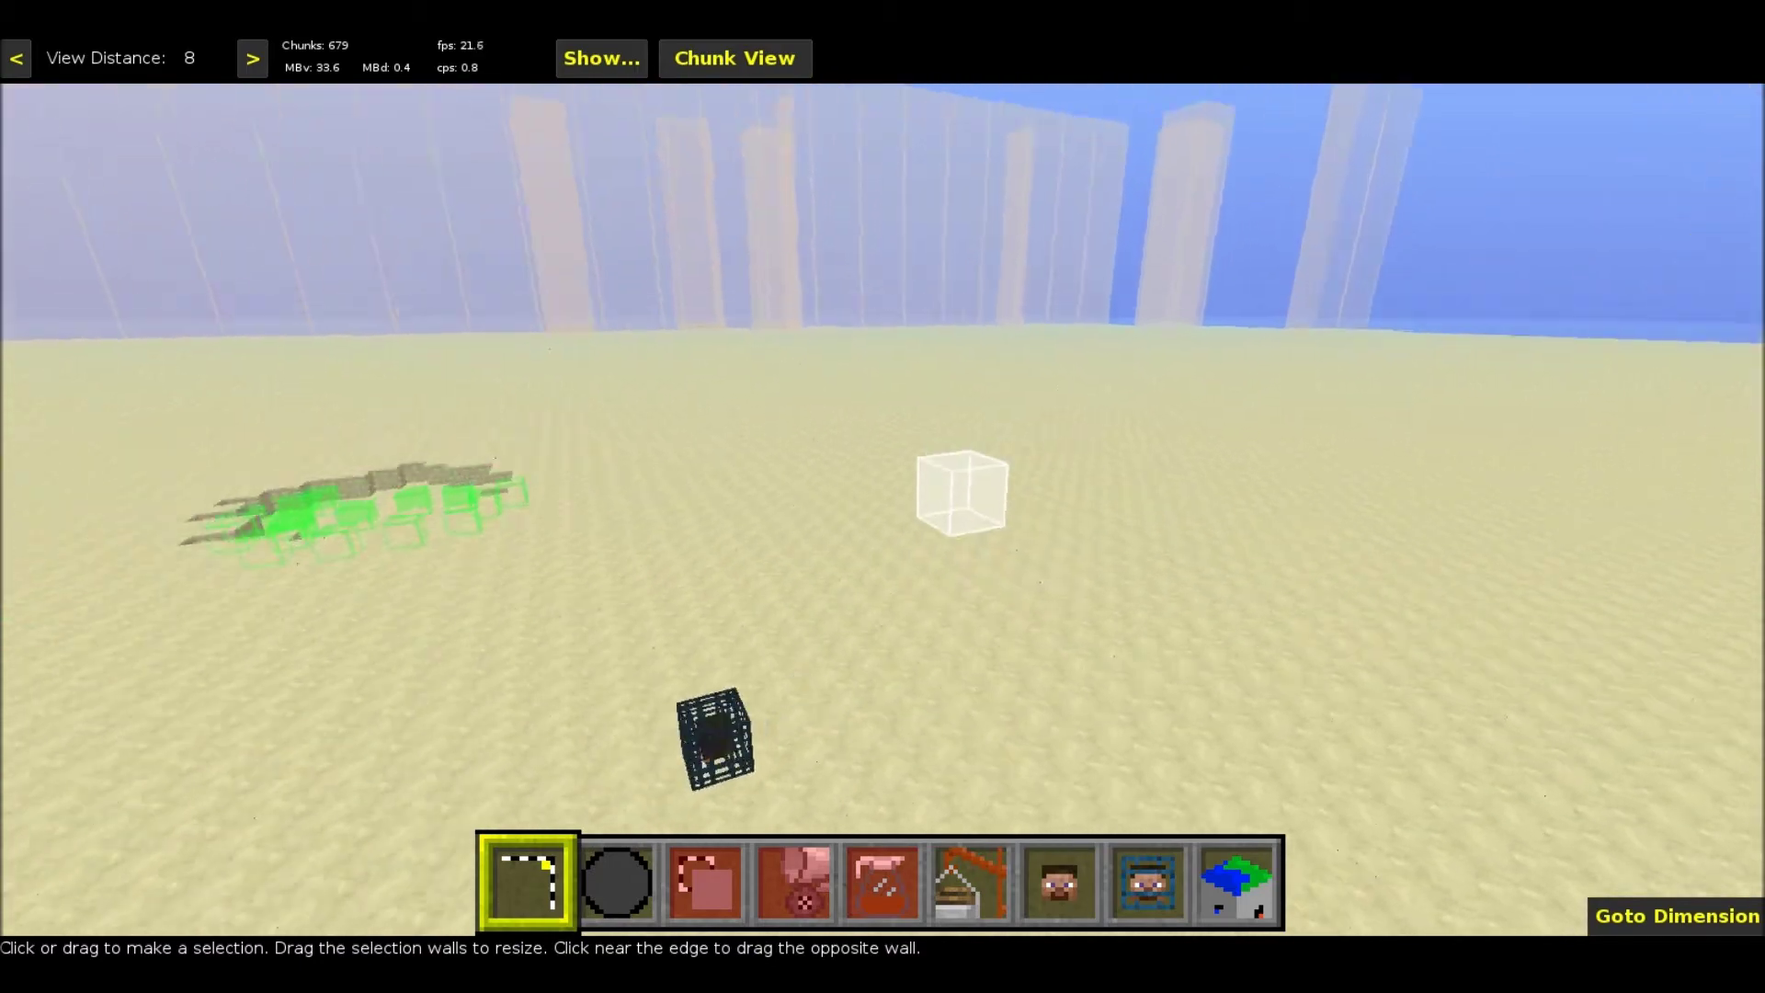
key(w)
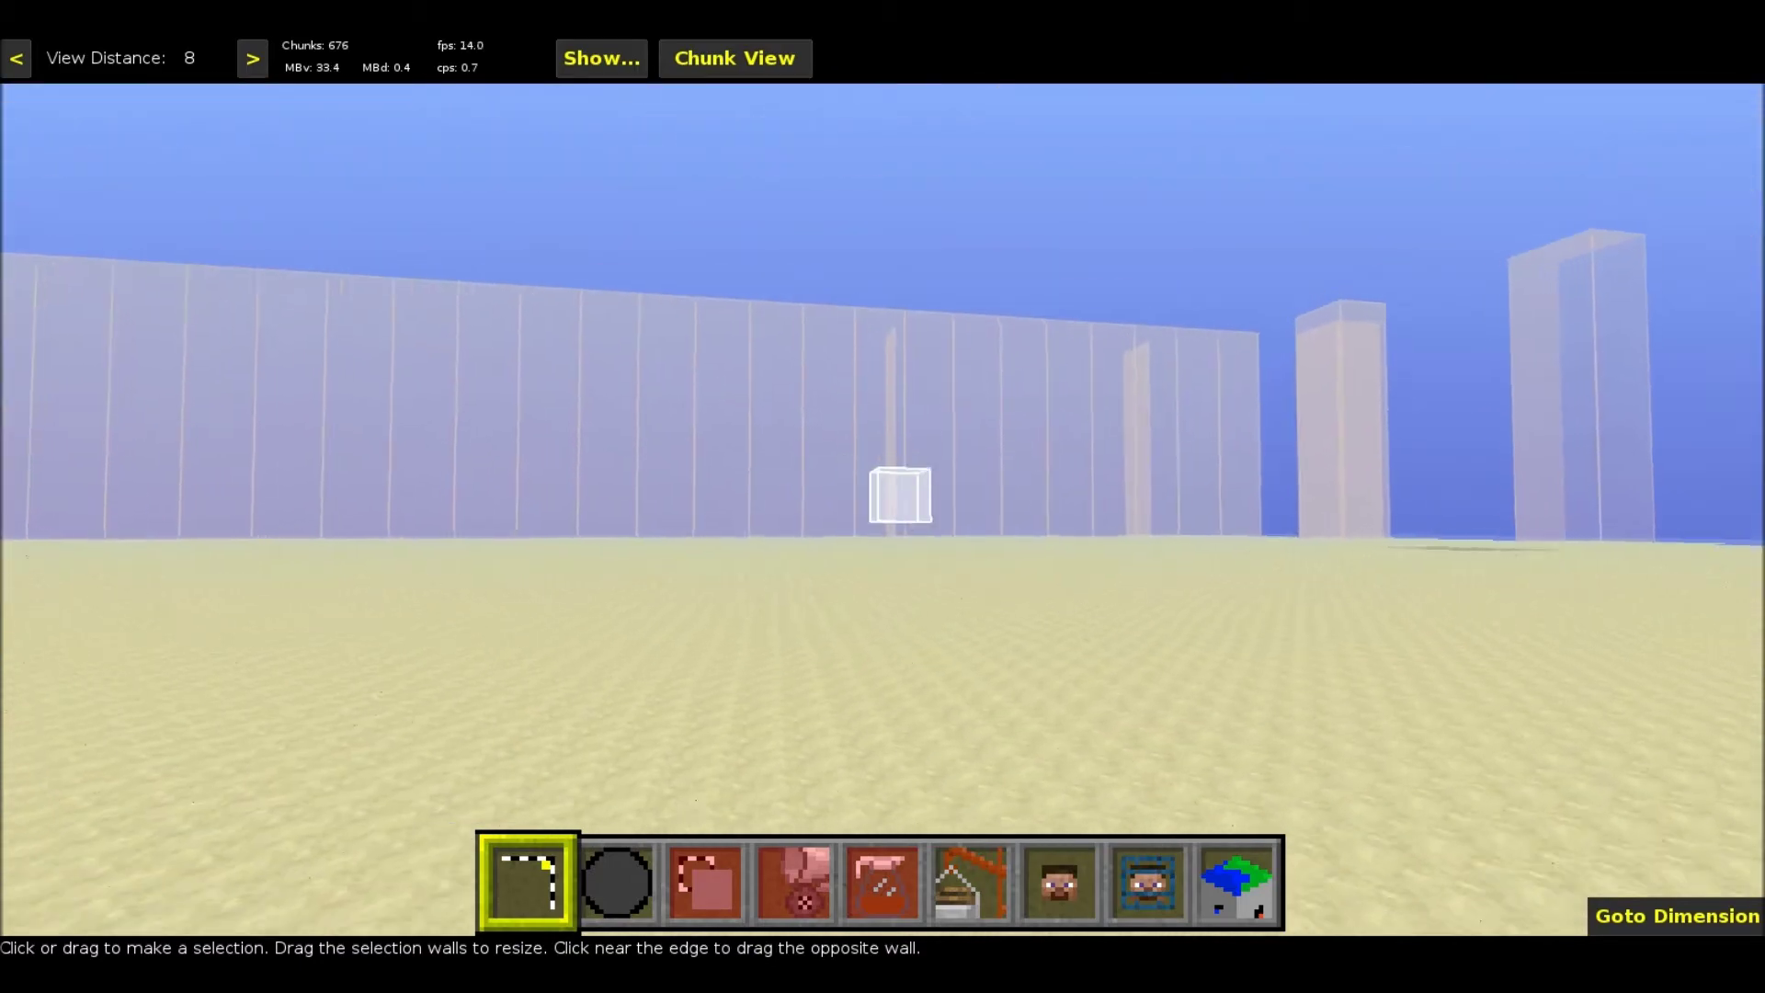
key(k)
key(i)
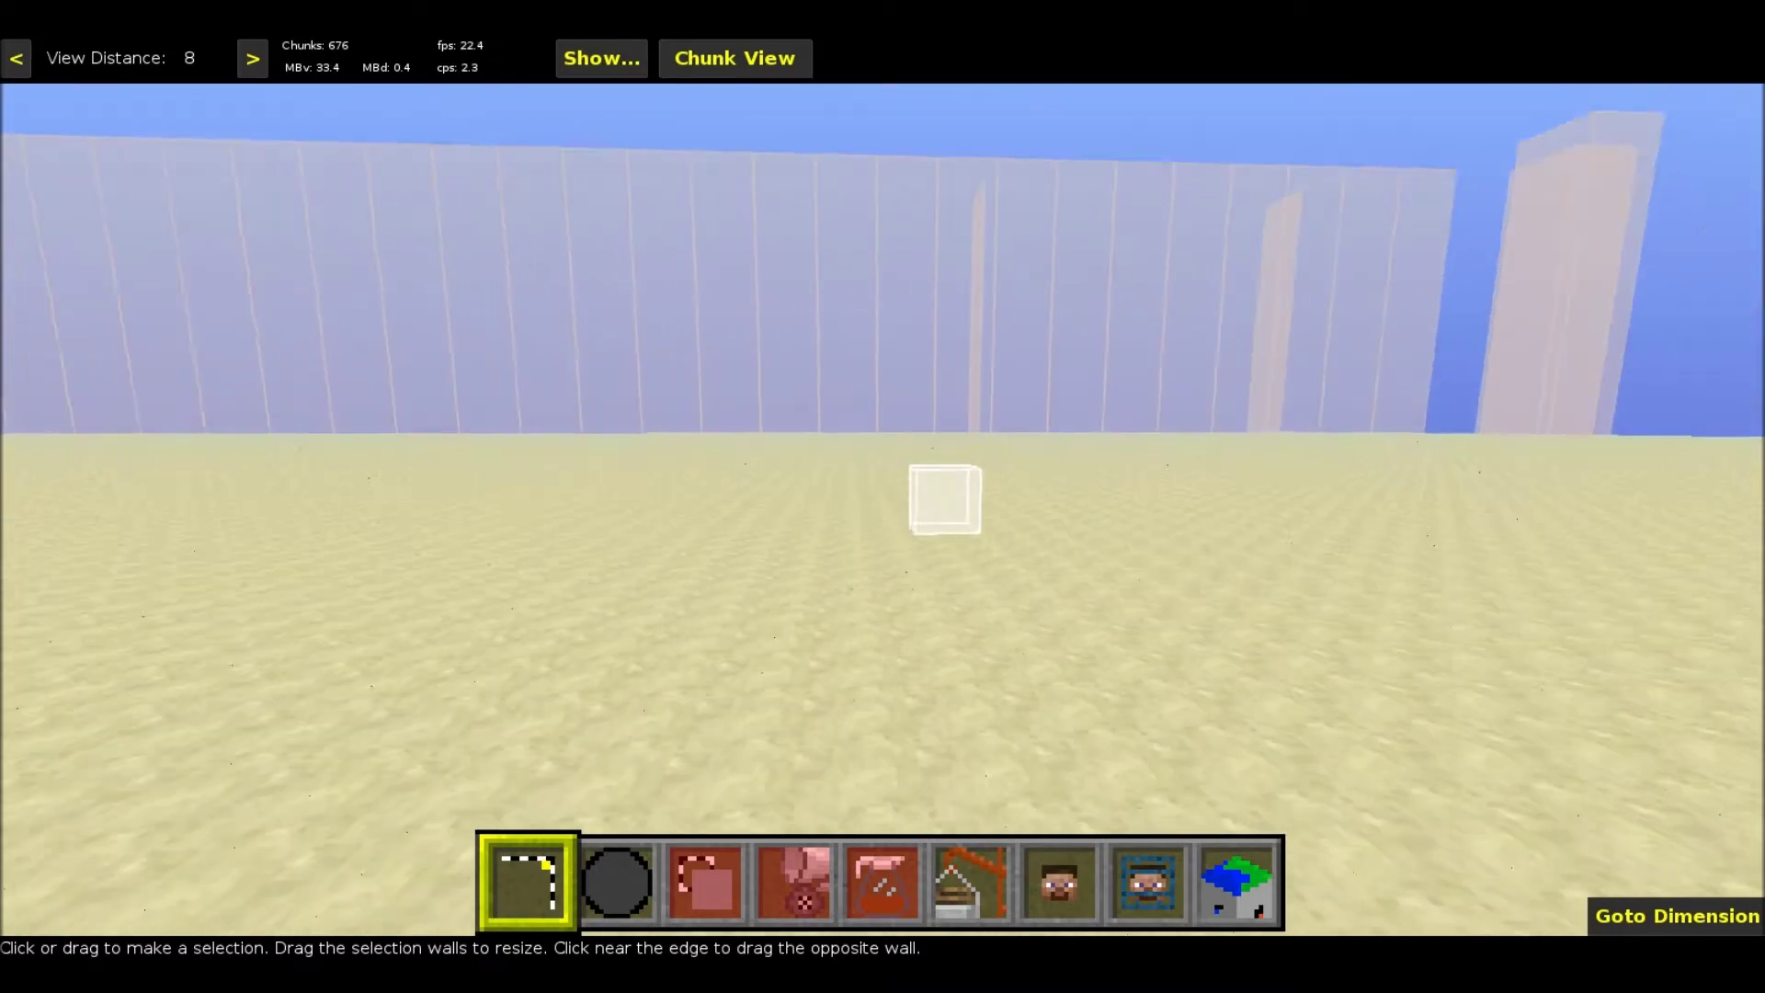
right_click(882, 497)
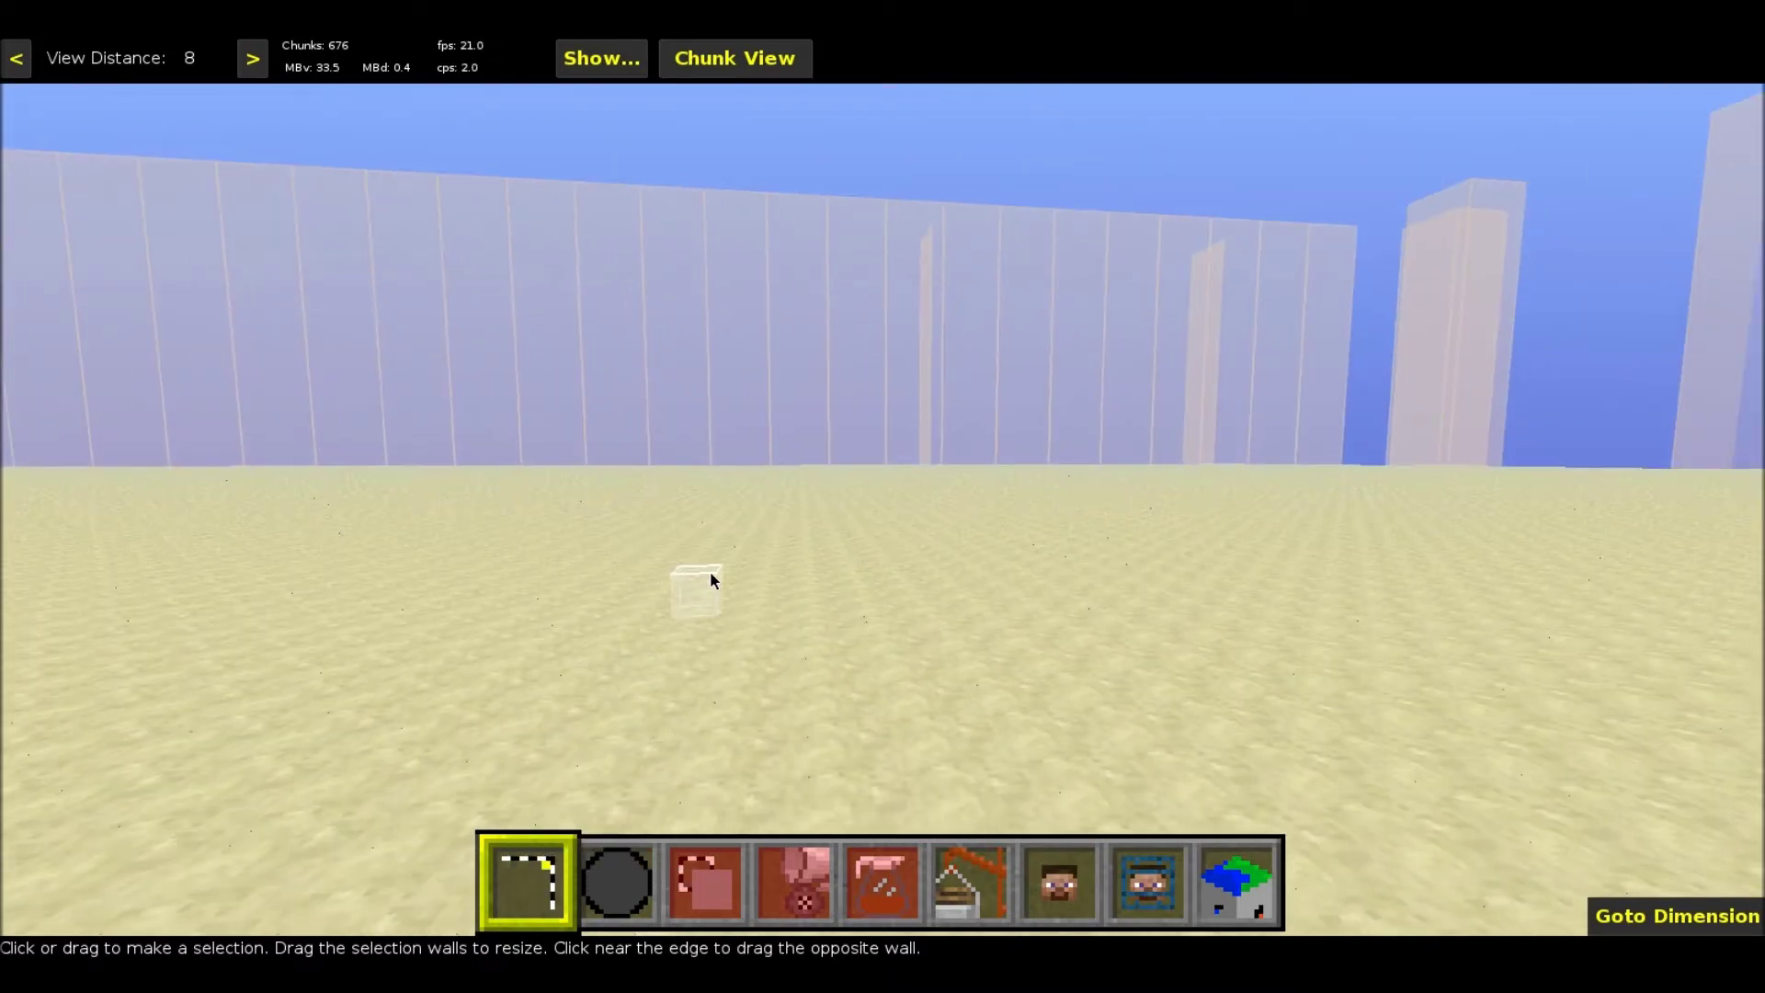
right_click(893, 520)
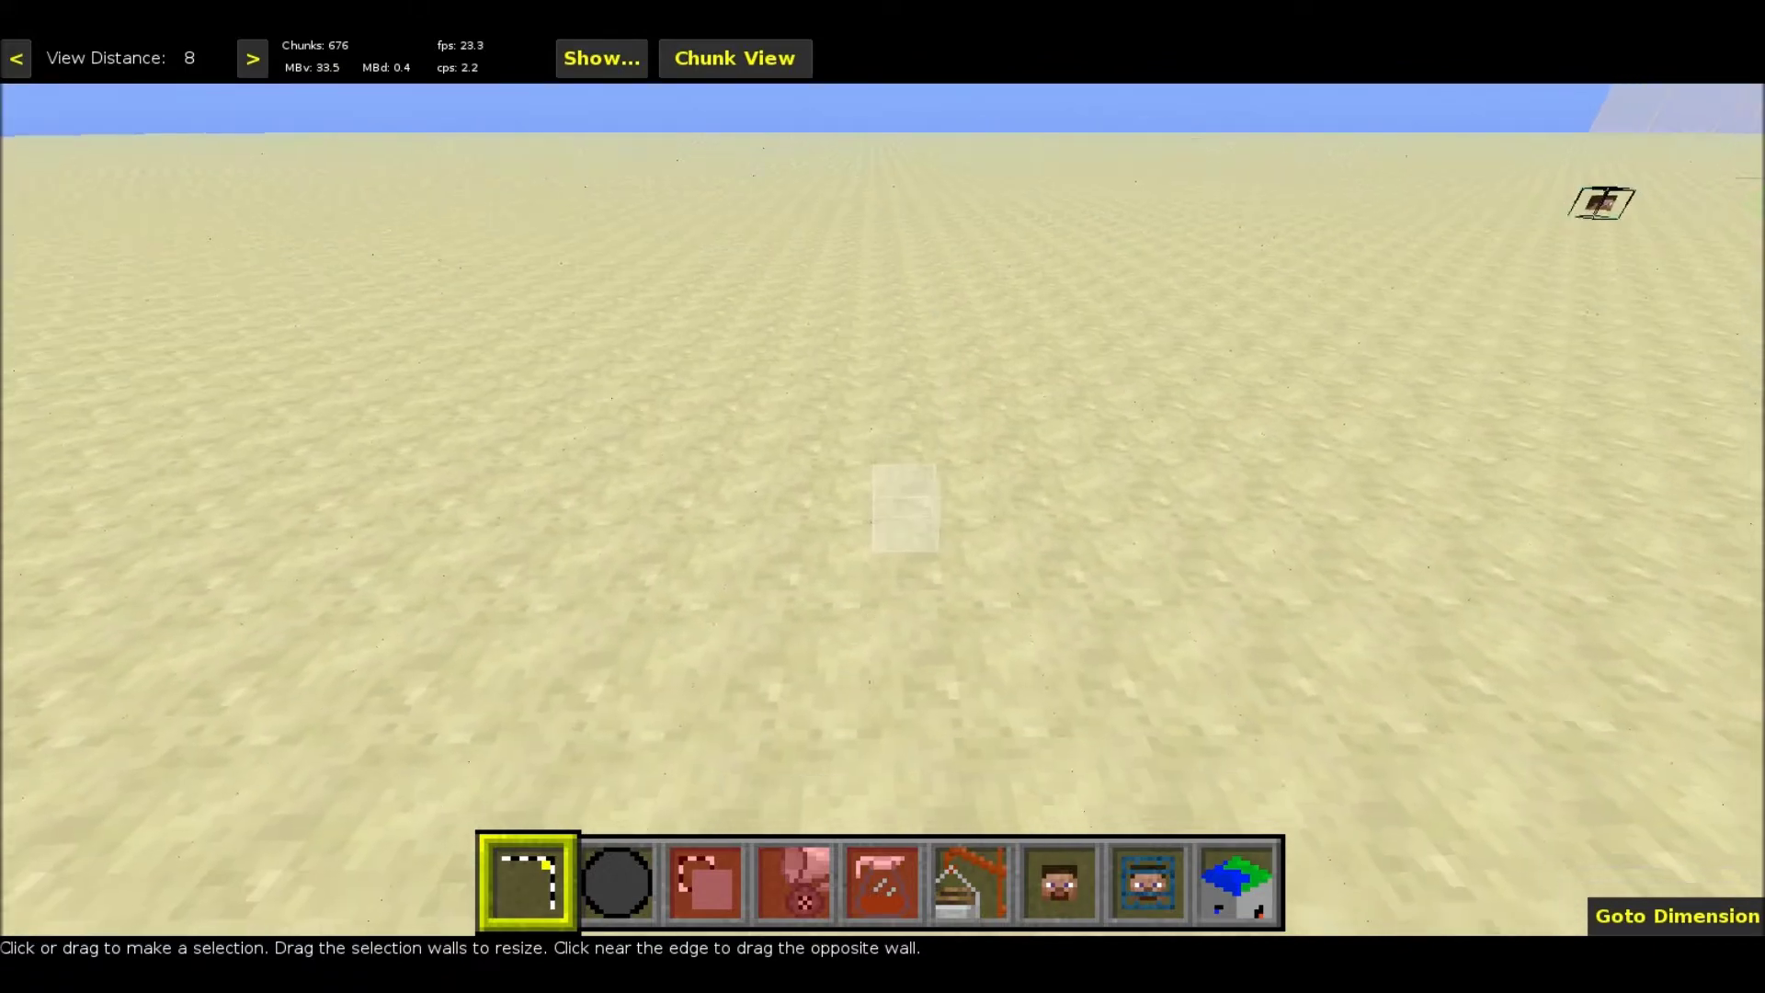
- Select a box-shaped region 18W x 25L x 8H on the empty stretch of sand plain
right_drag(837, 506, 818, 478)
mouse_move(883, 509)
mouse_down()
mouse_move(1002, 602)
mouse_move(883, 496)
mouse_up()
key(d)
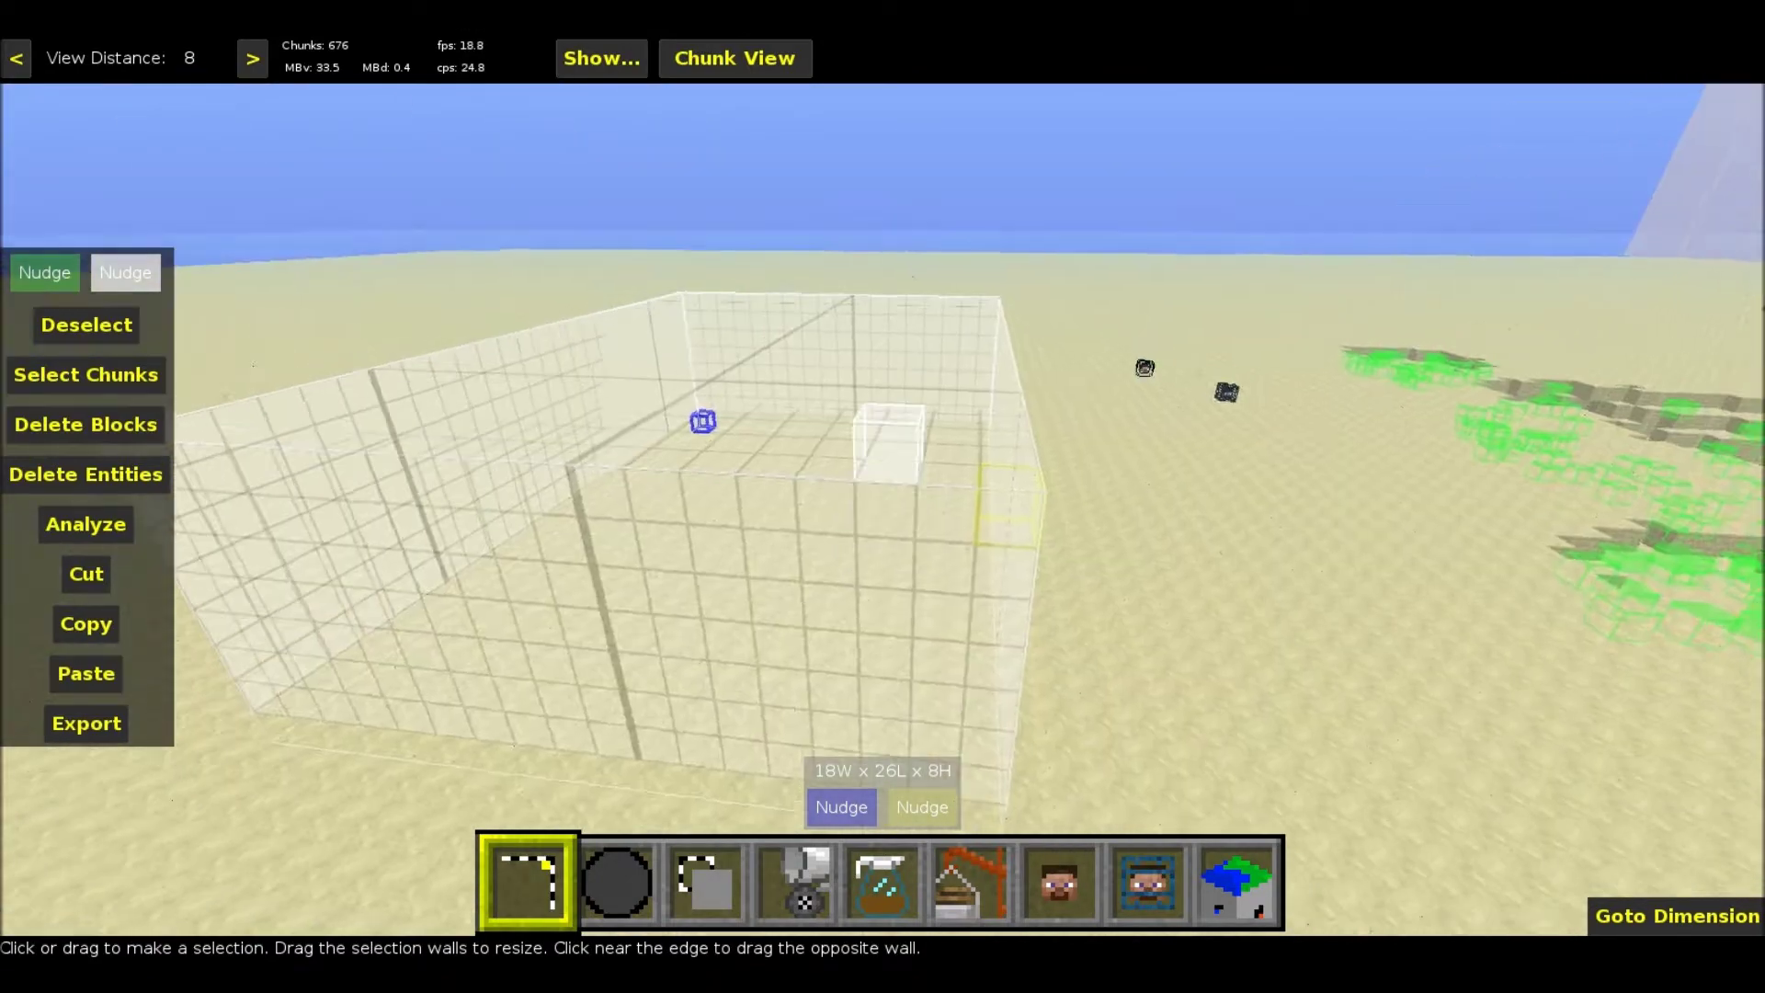
right_click(883, 497)
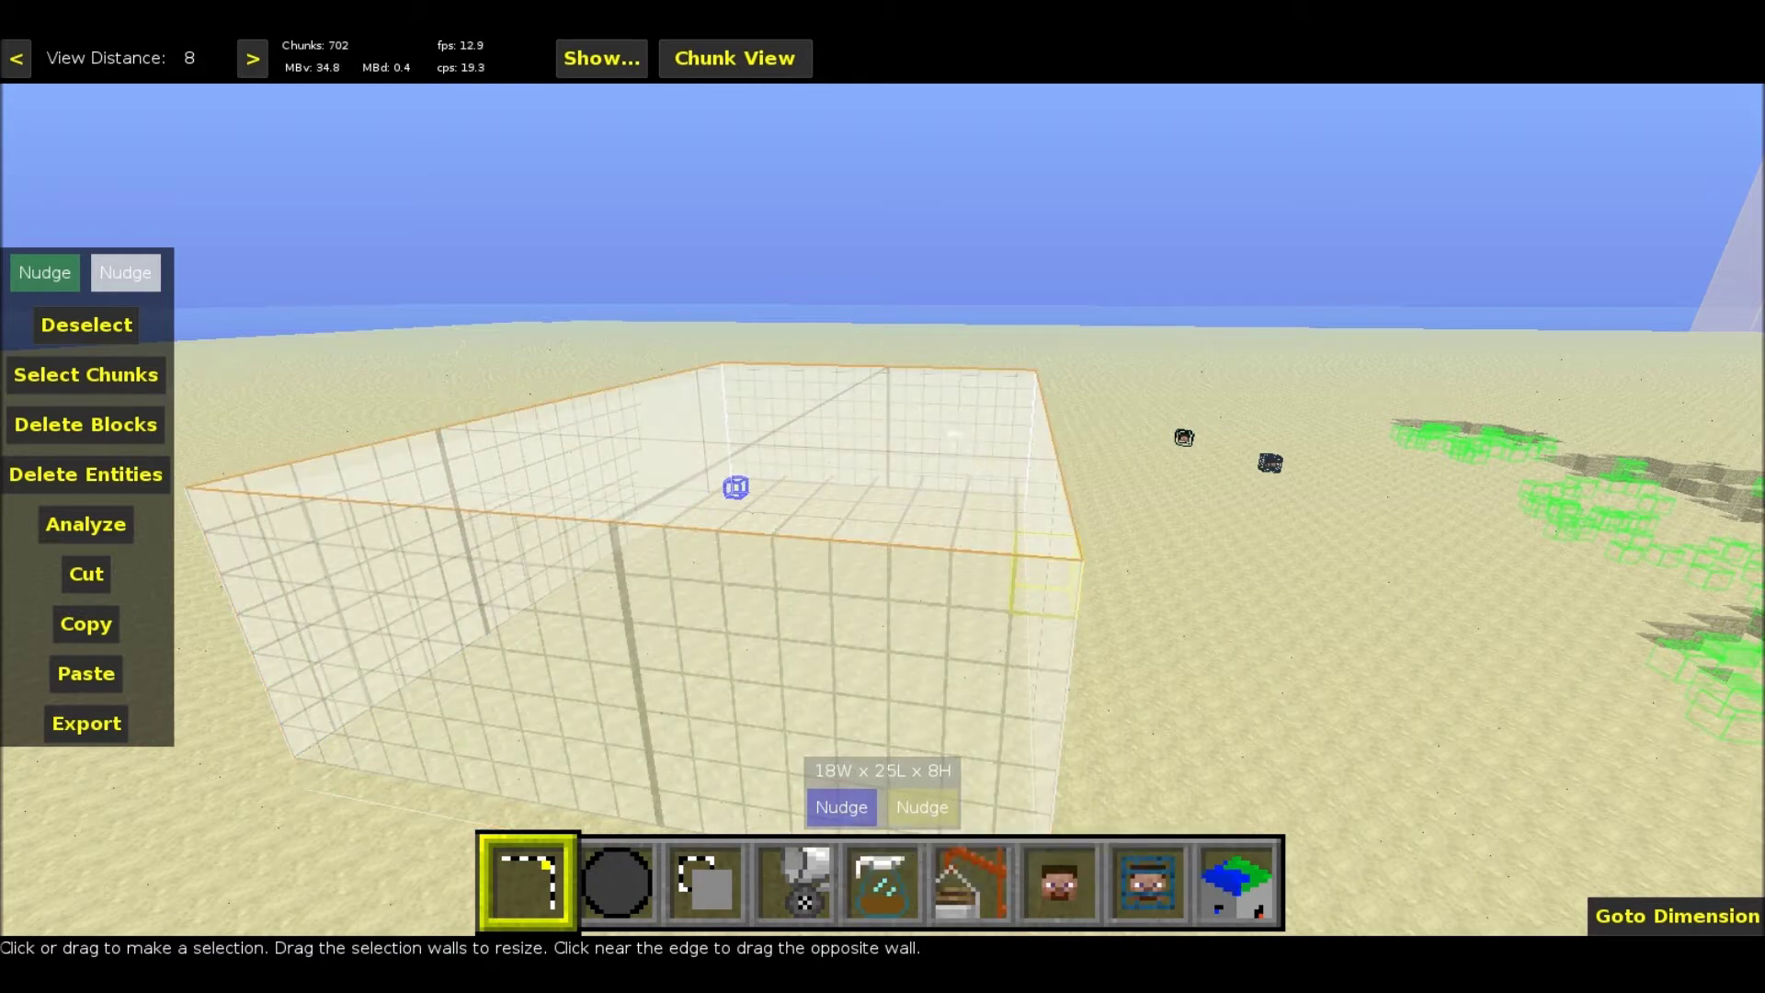
right_click(955, 434)
key(d)
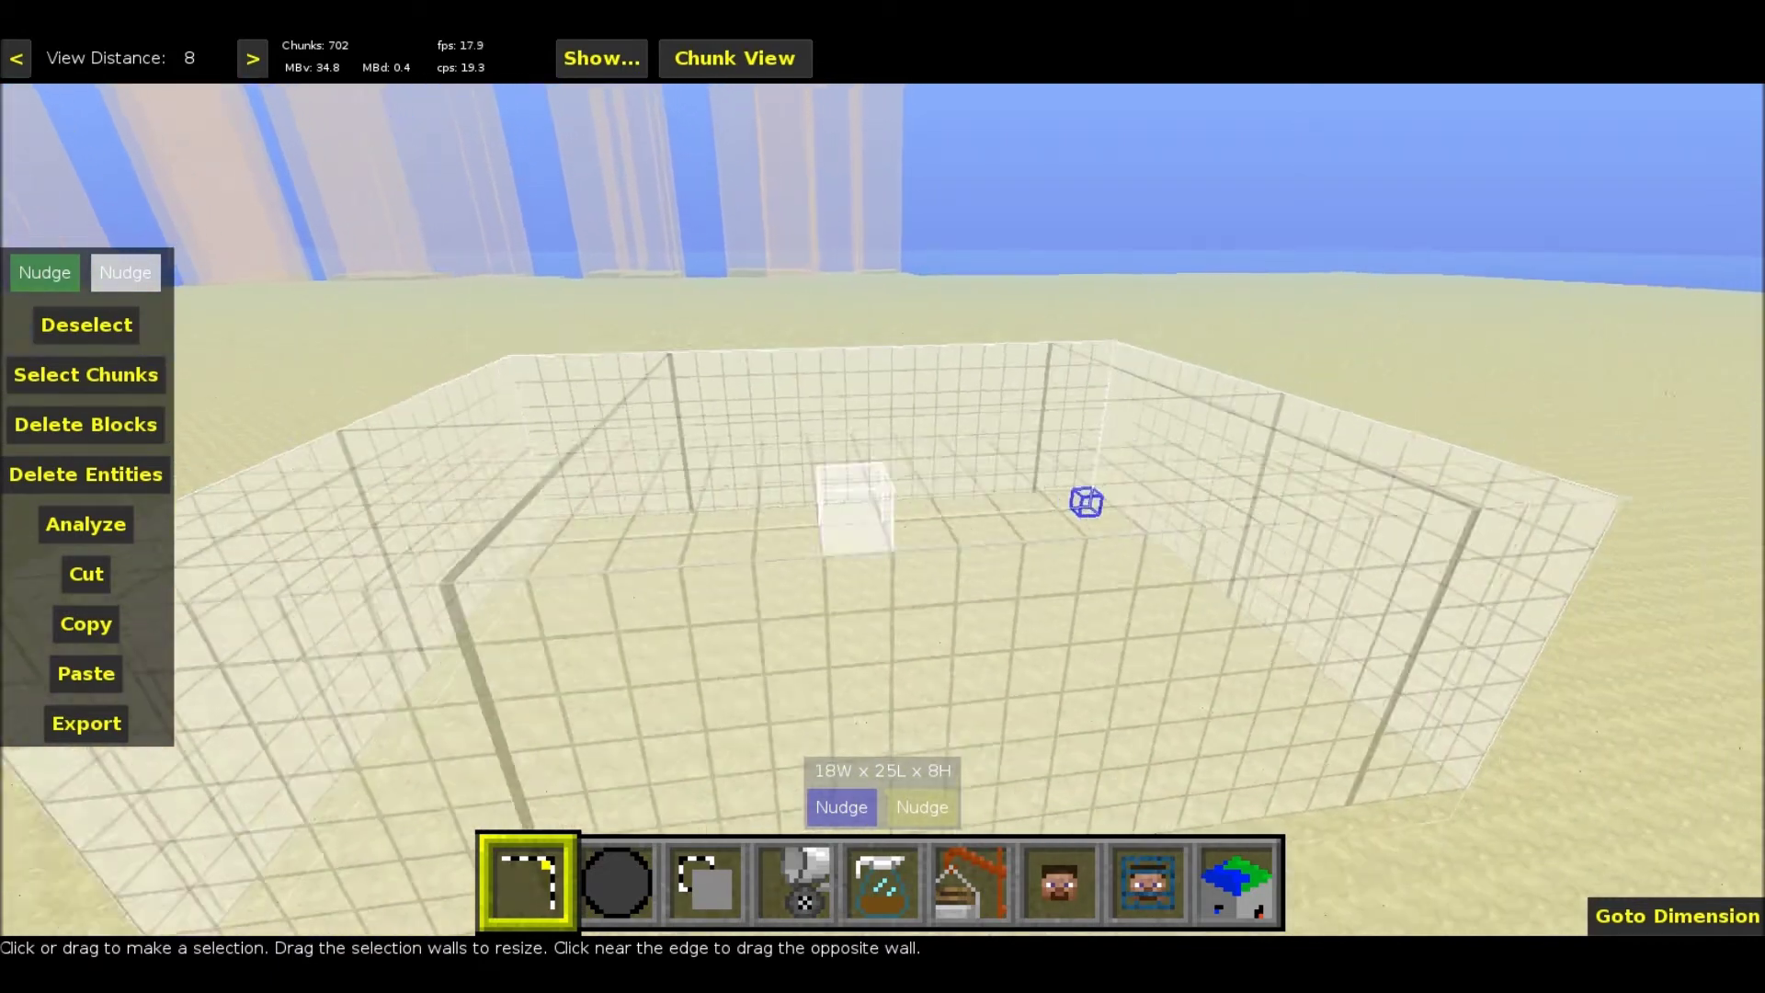
key(z)
right_click(882, 497)
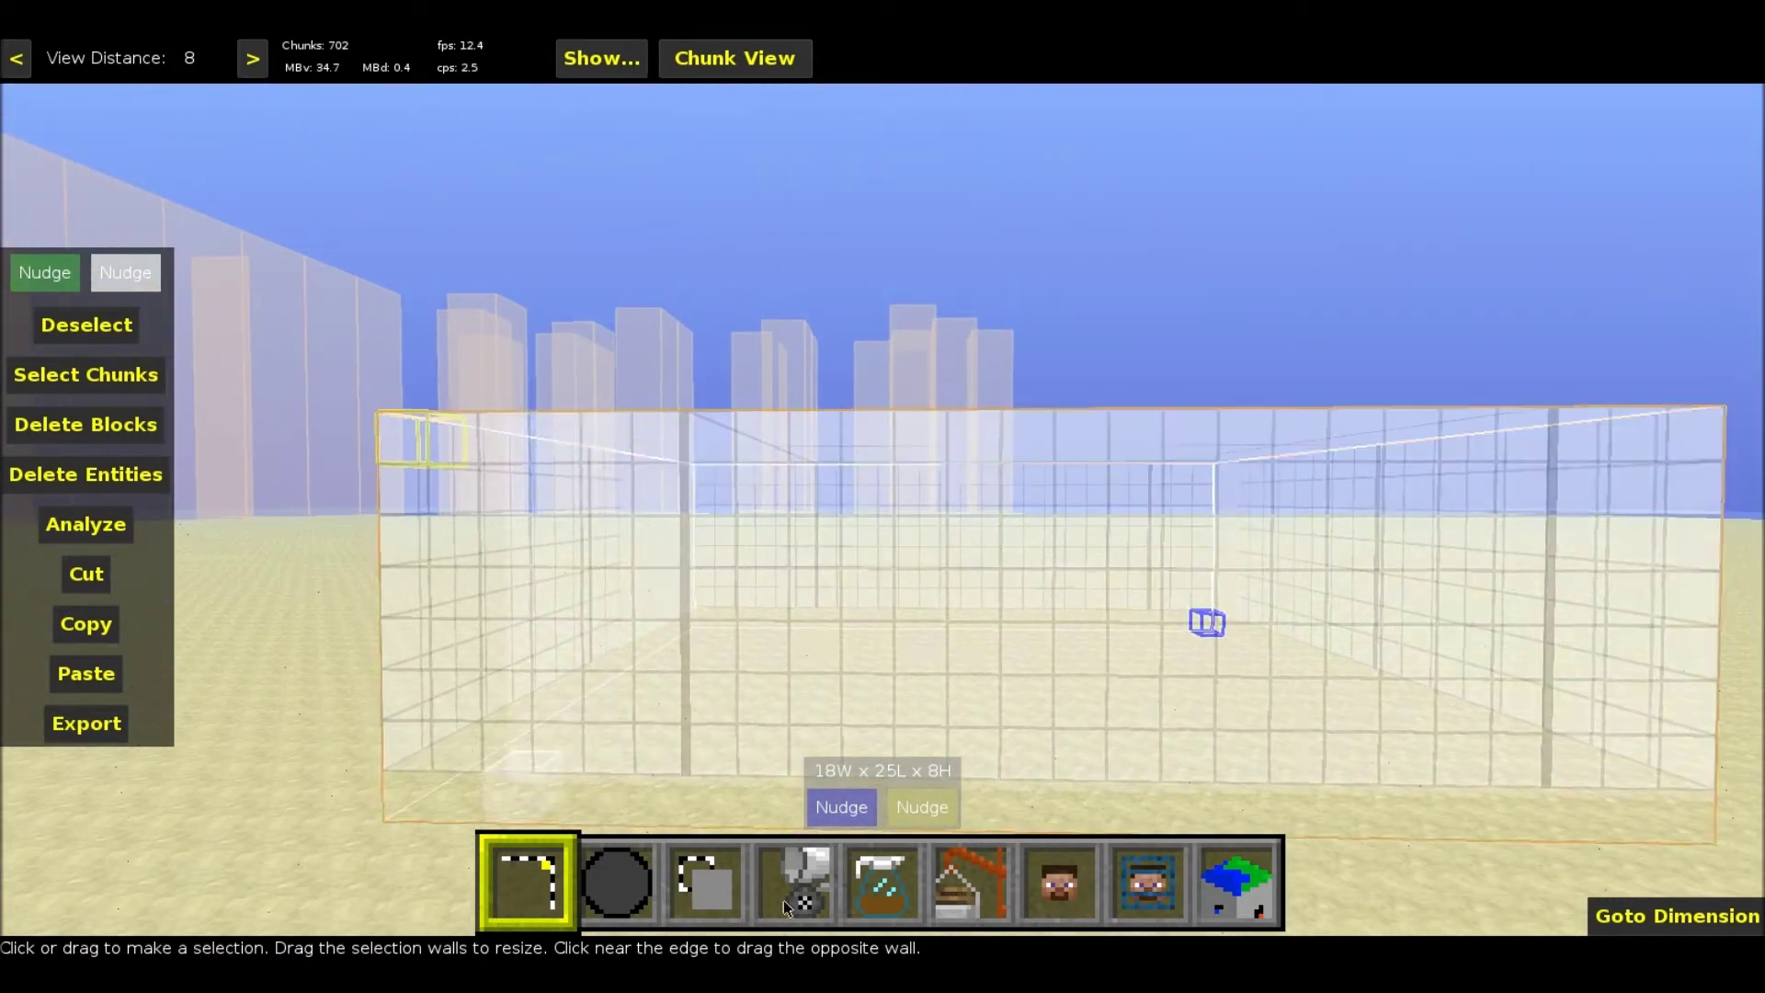
- Fill the box selection with Glass (20:0)
click(787, 871)
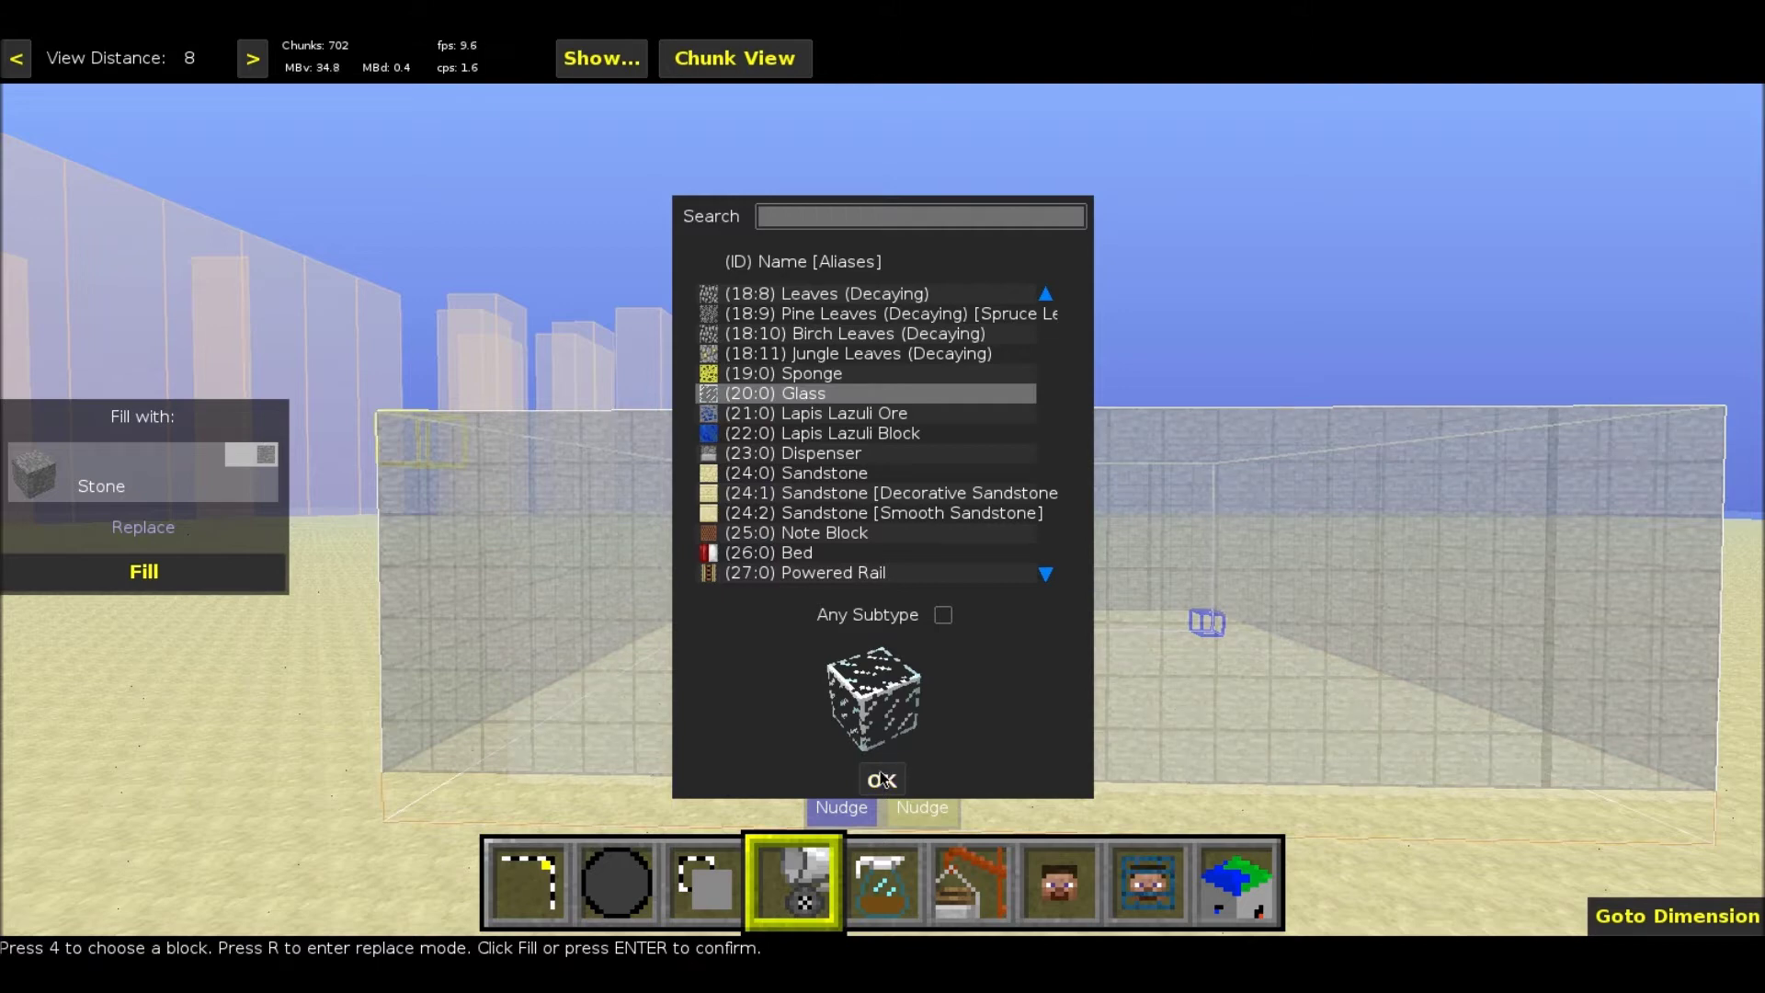
click(882, 779)
click(188, 577)
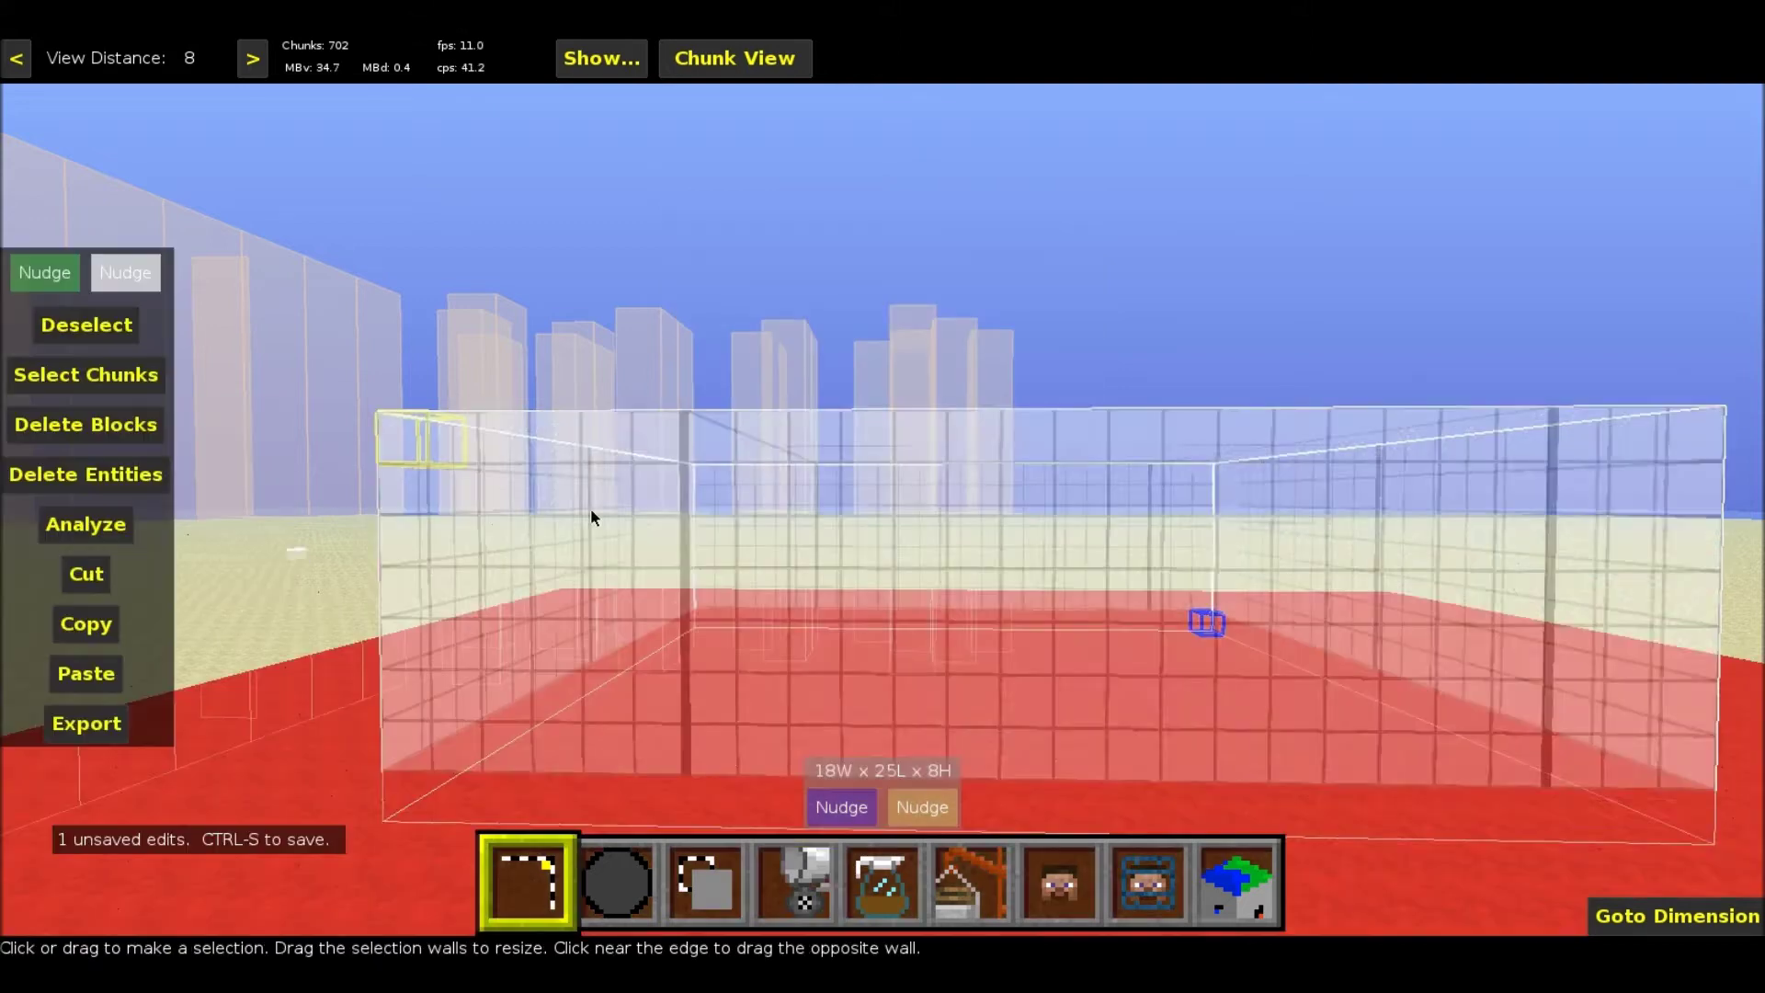
- Examine the glass-filled box from outside, from above and from within
right_click(853, 404)
key(d)
key(d)
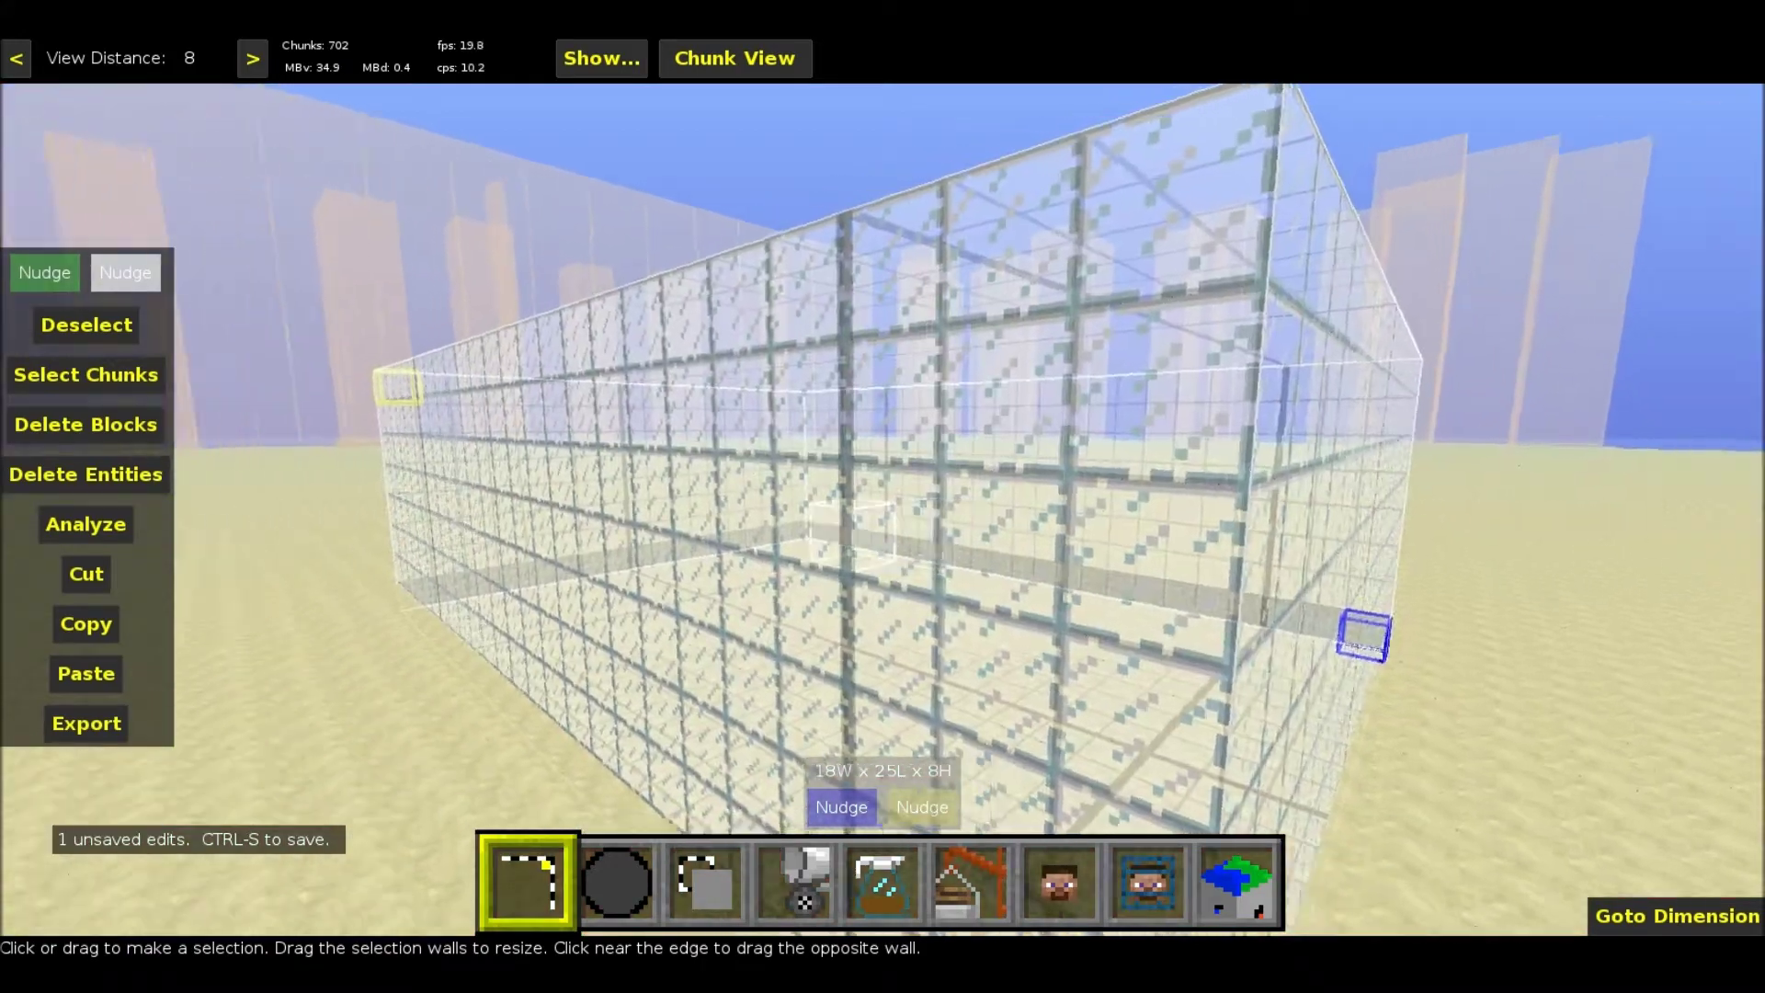
key(space)
key(w)
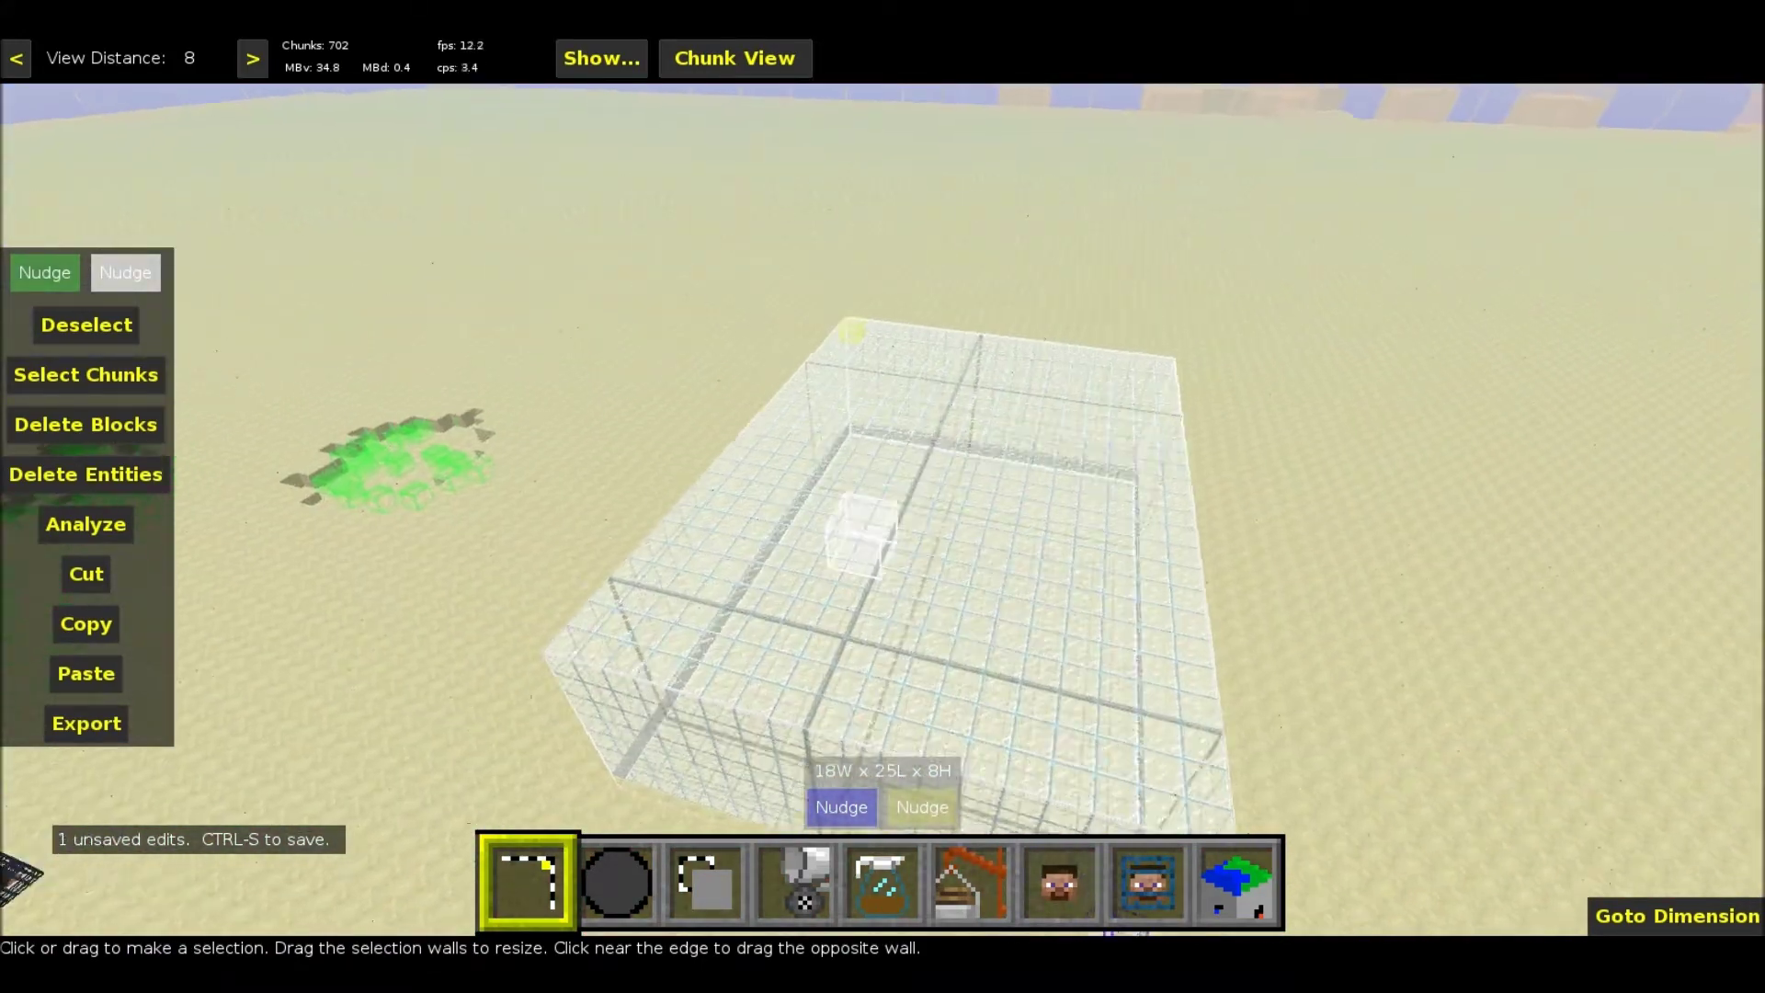
key(s)
key(space)
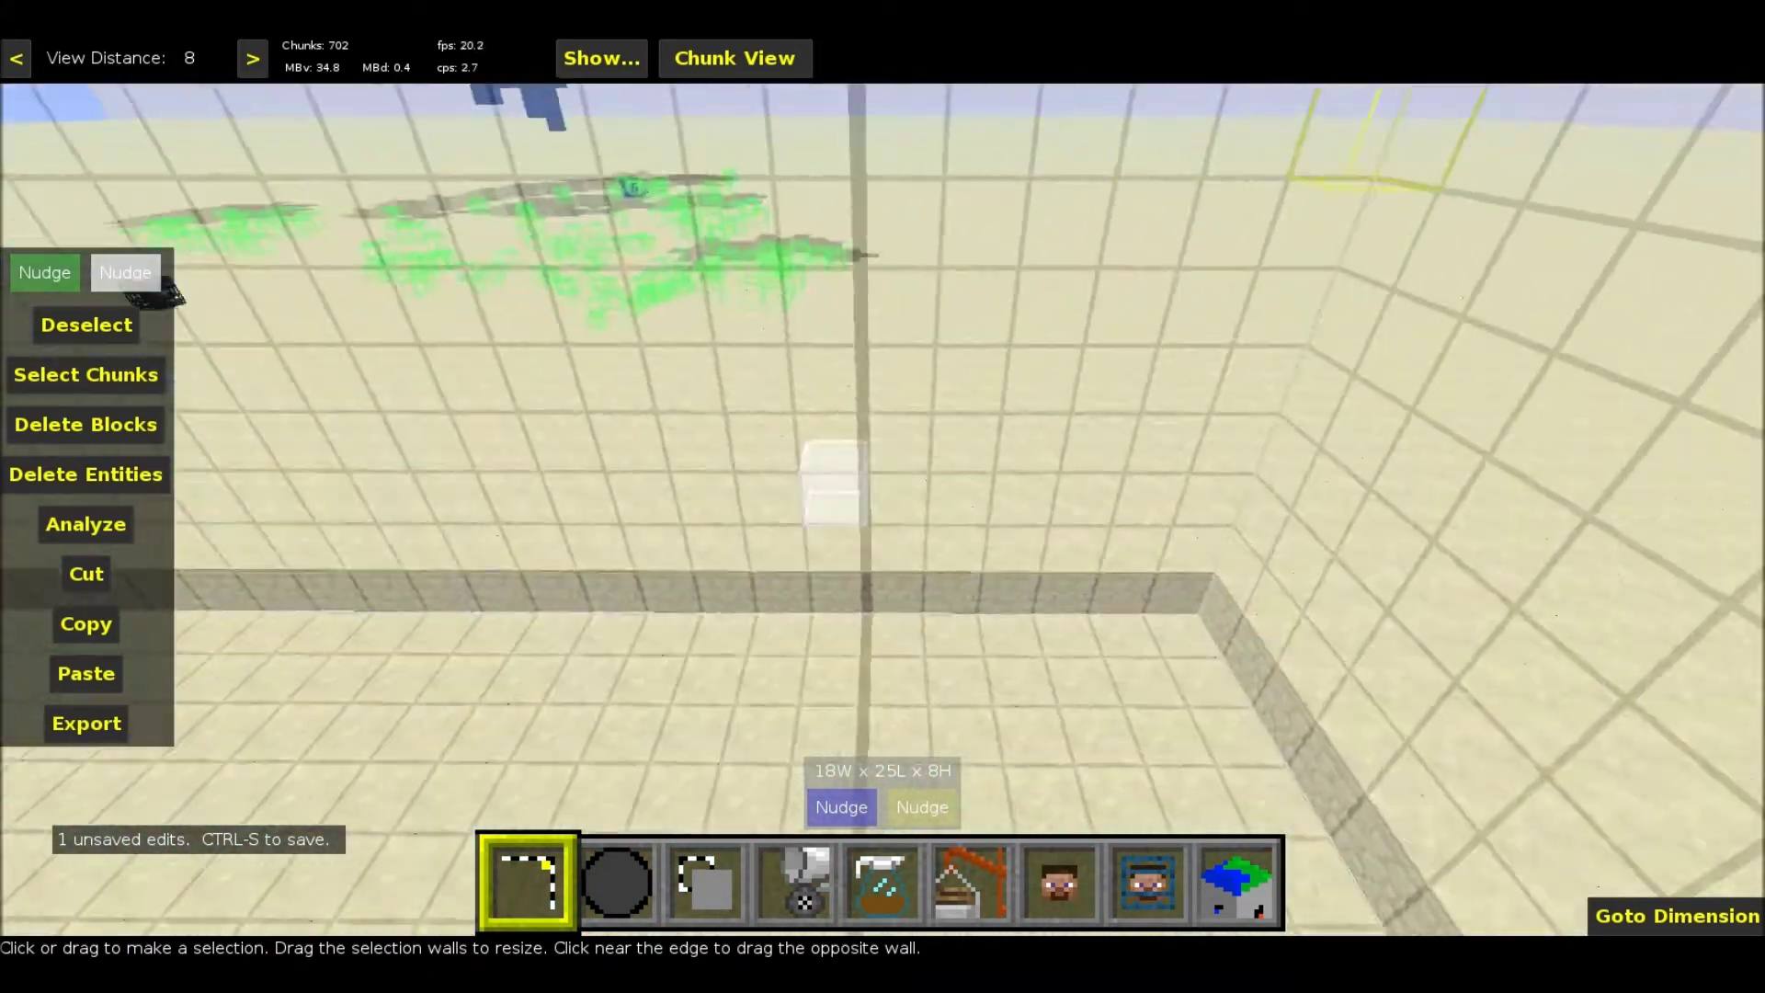
key(s)
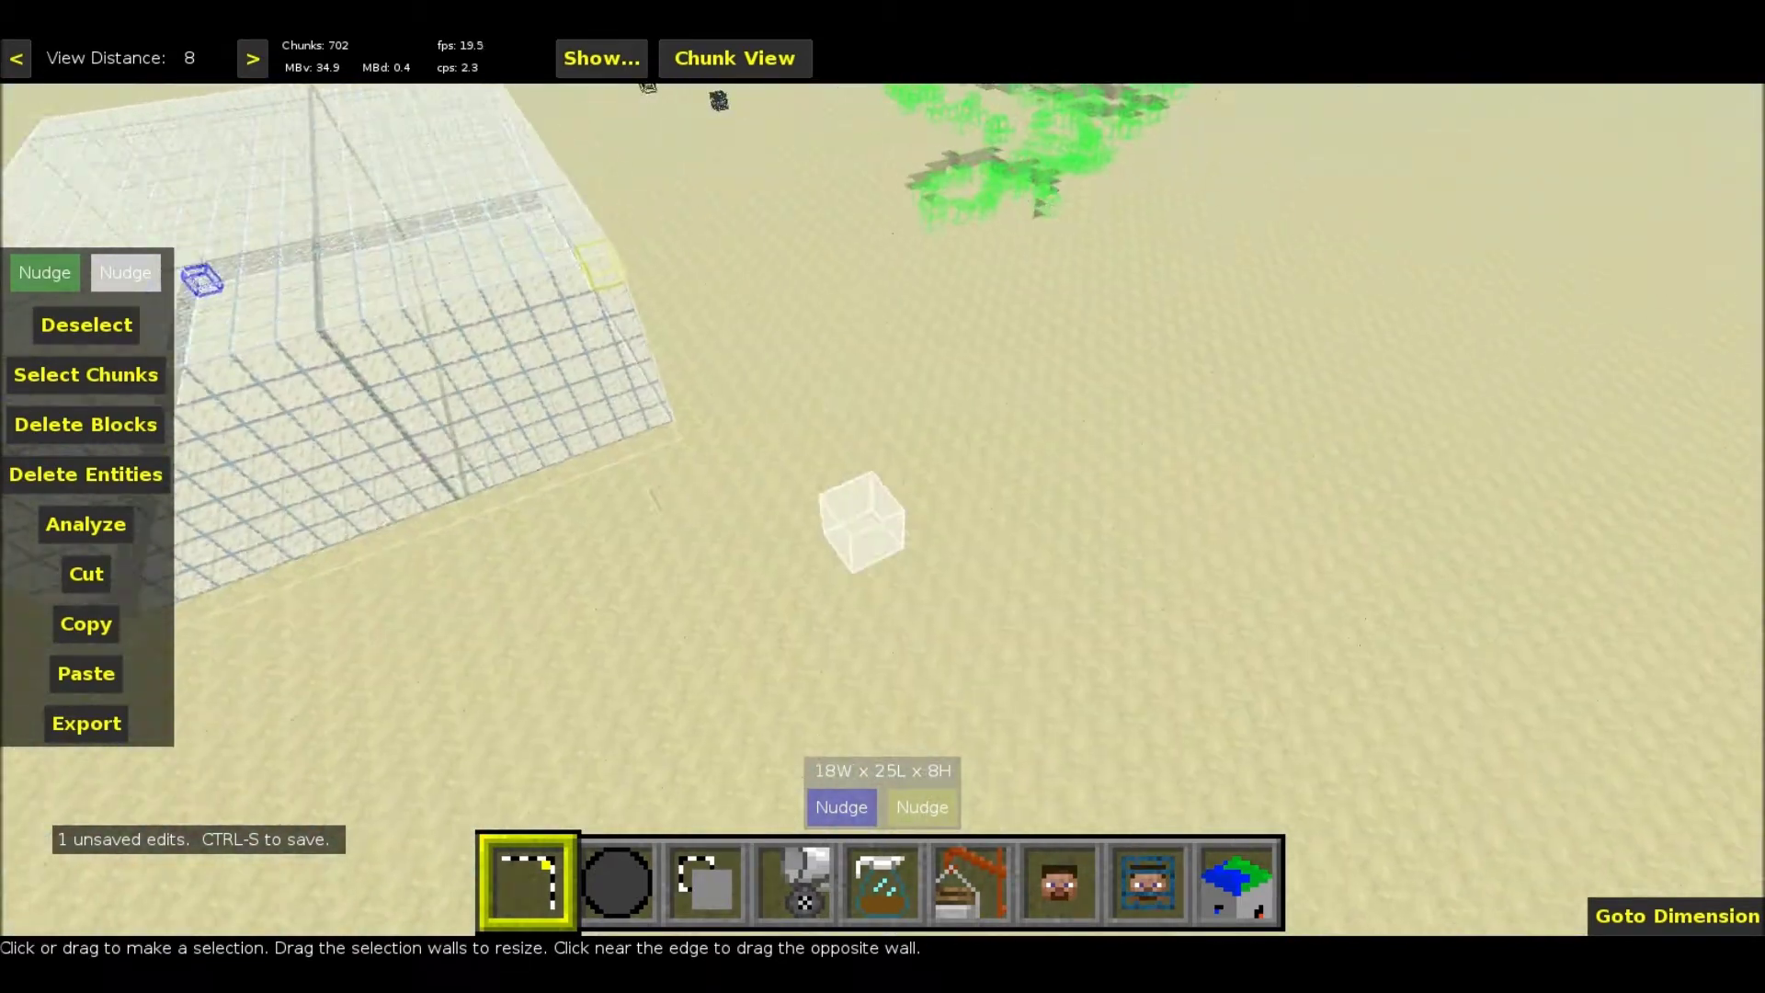
- View the glass box's side walls from a distance while circling it near ground level
key(shift)
key(w)
key(d)
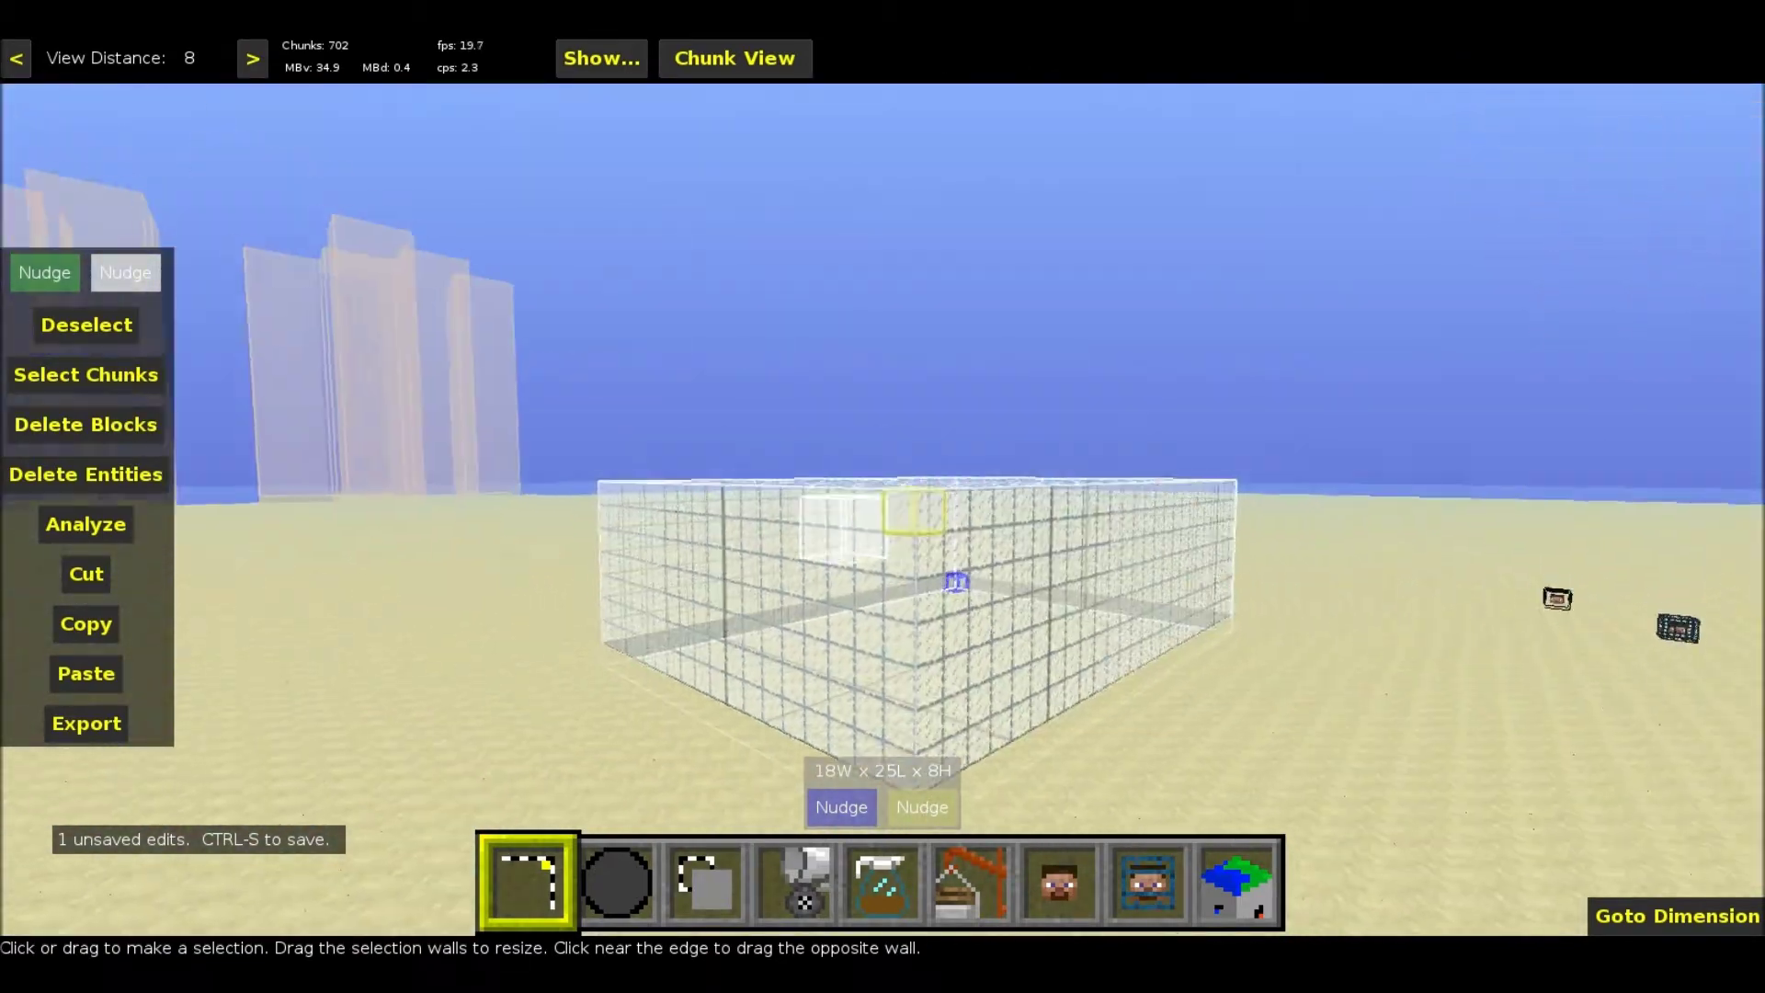
key(d)
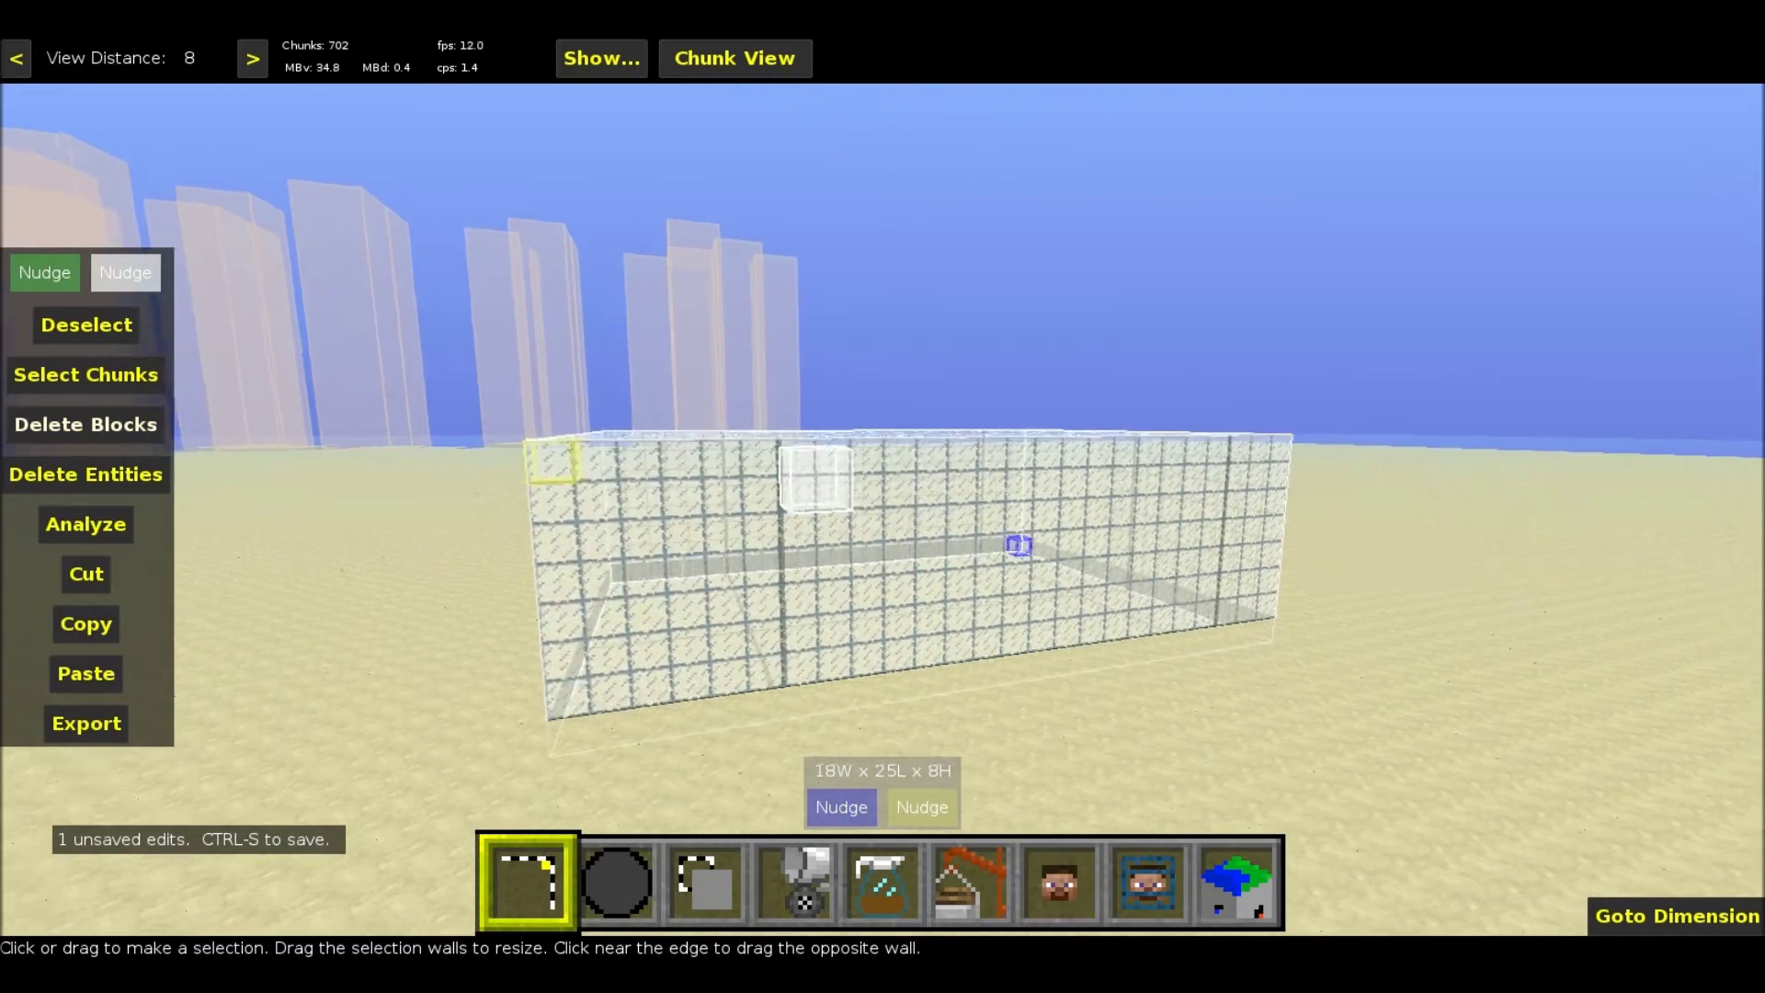
key(d)
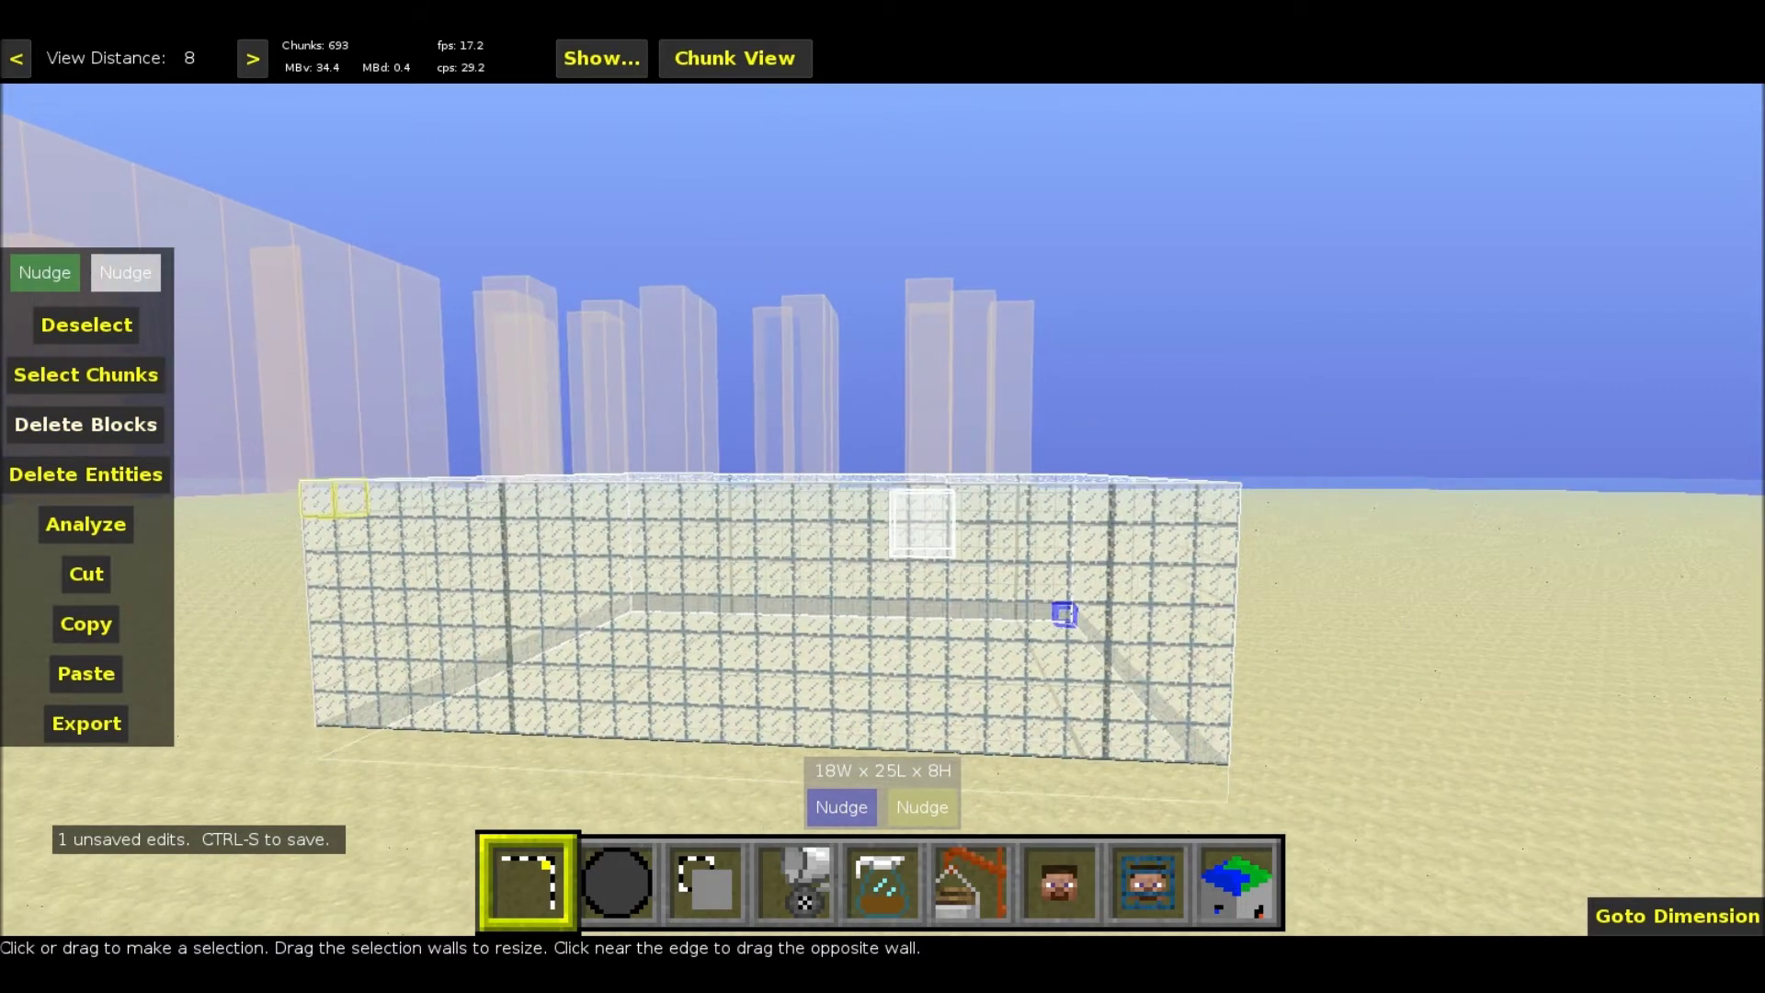
key(w)
key(d)
key(d)
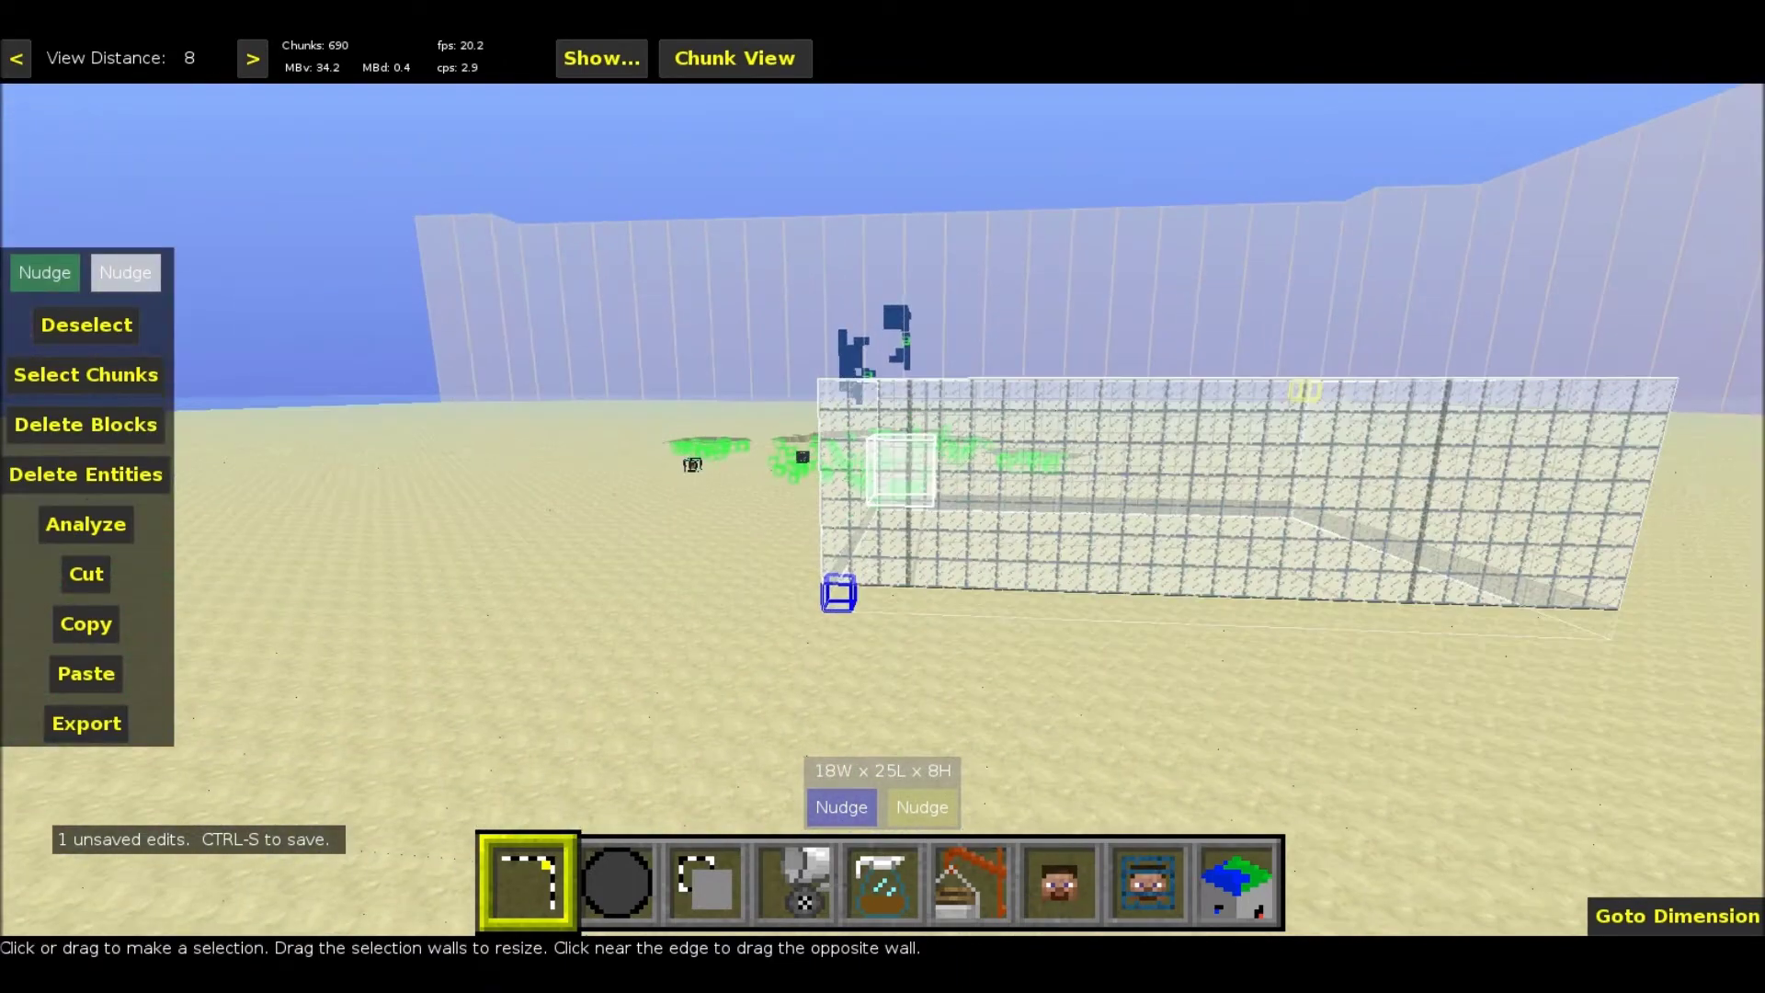
- Look through the inside of the glass box and over its roof toward the head markers
key(w)
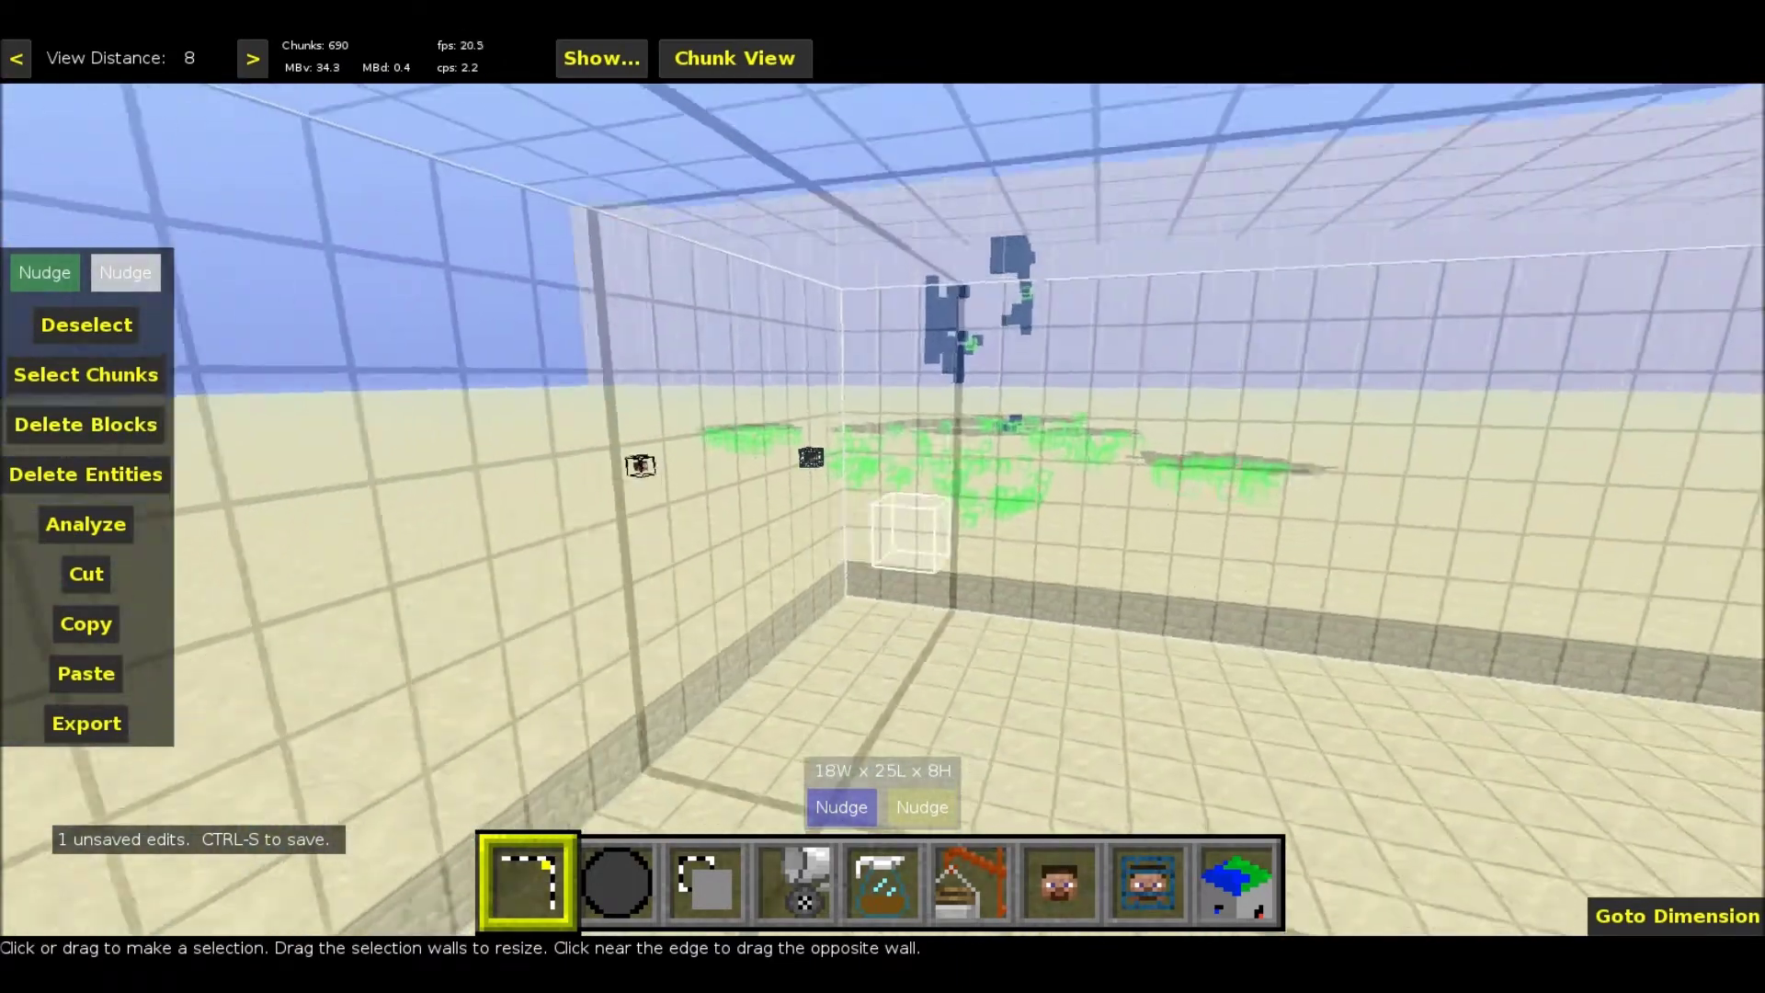
key(s)
key(space)
key(w)
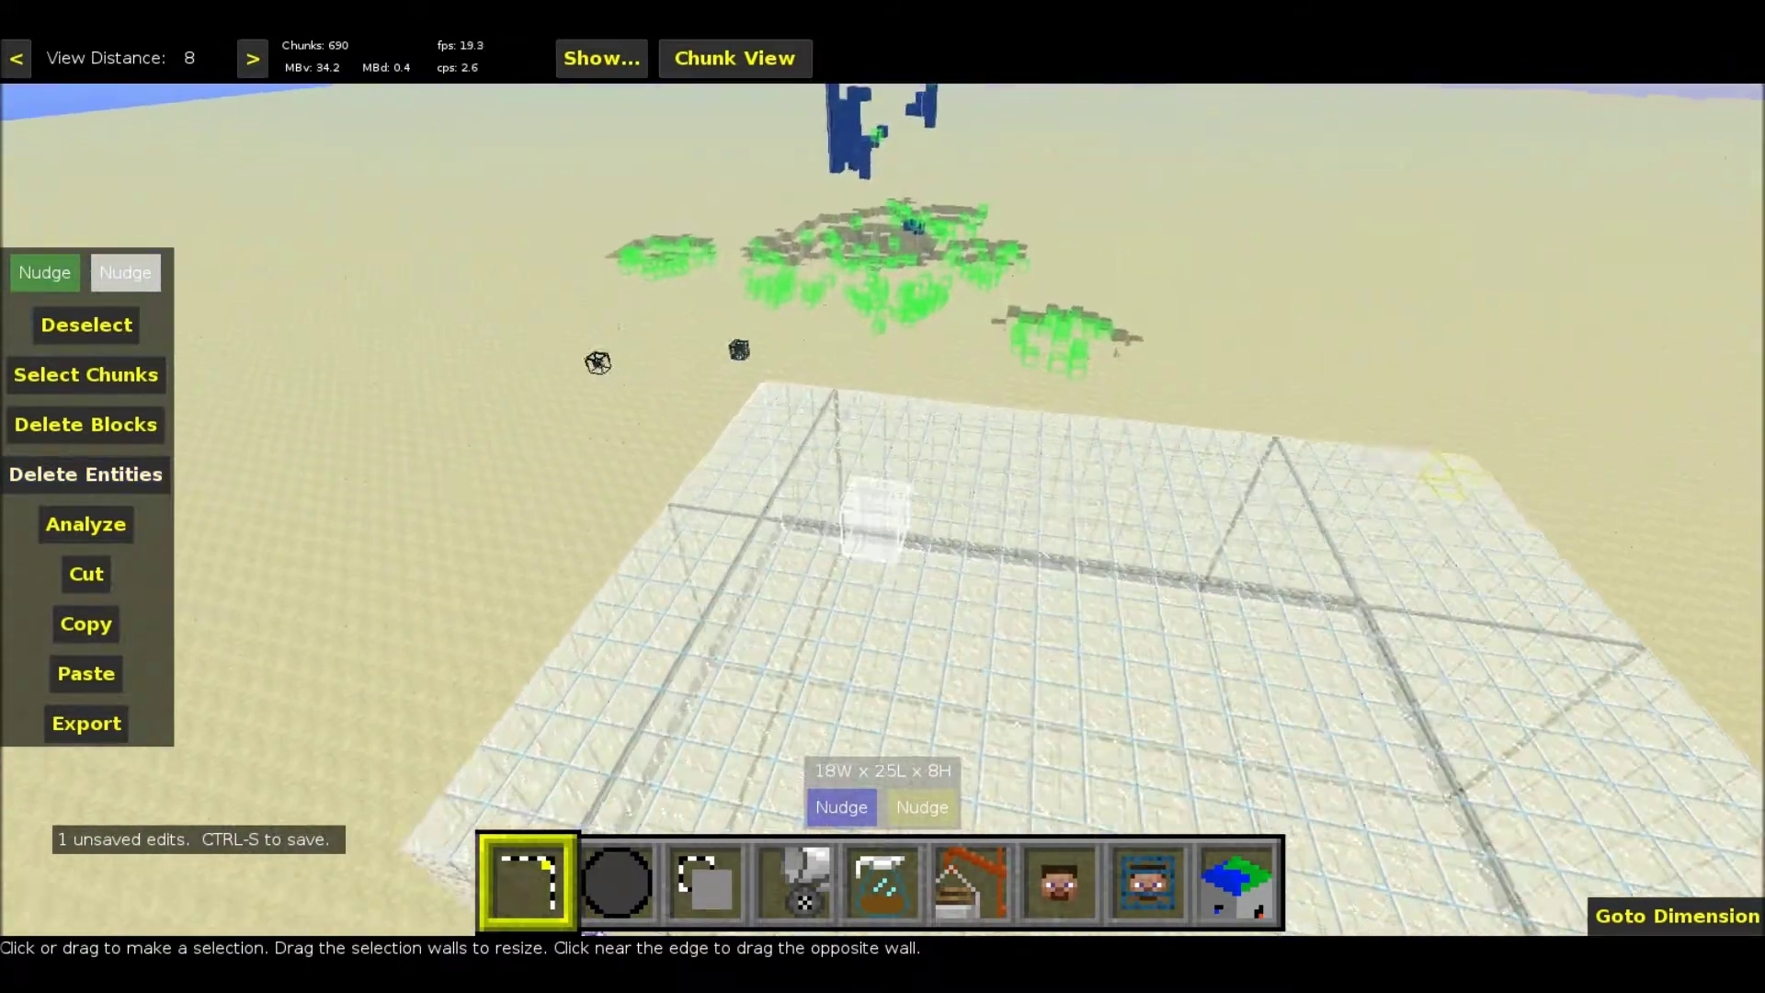
key(s)
key(shift)
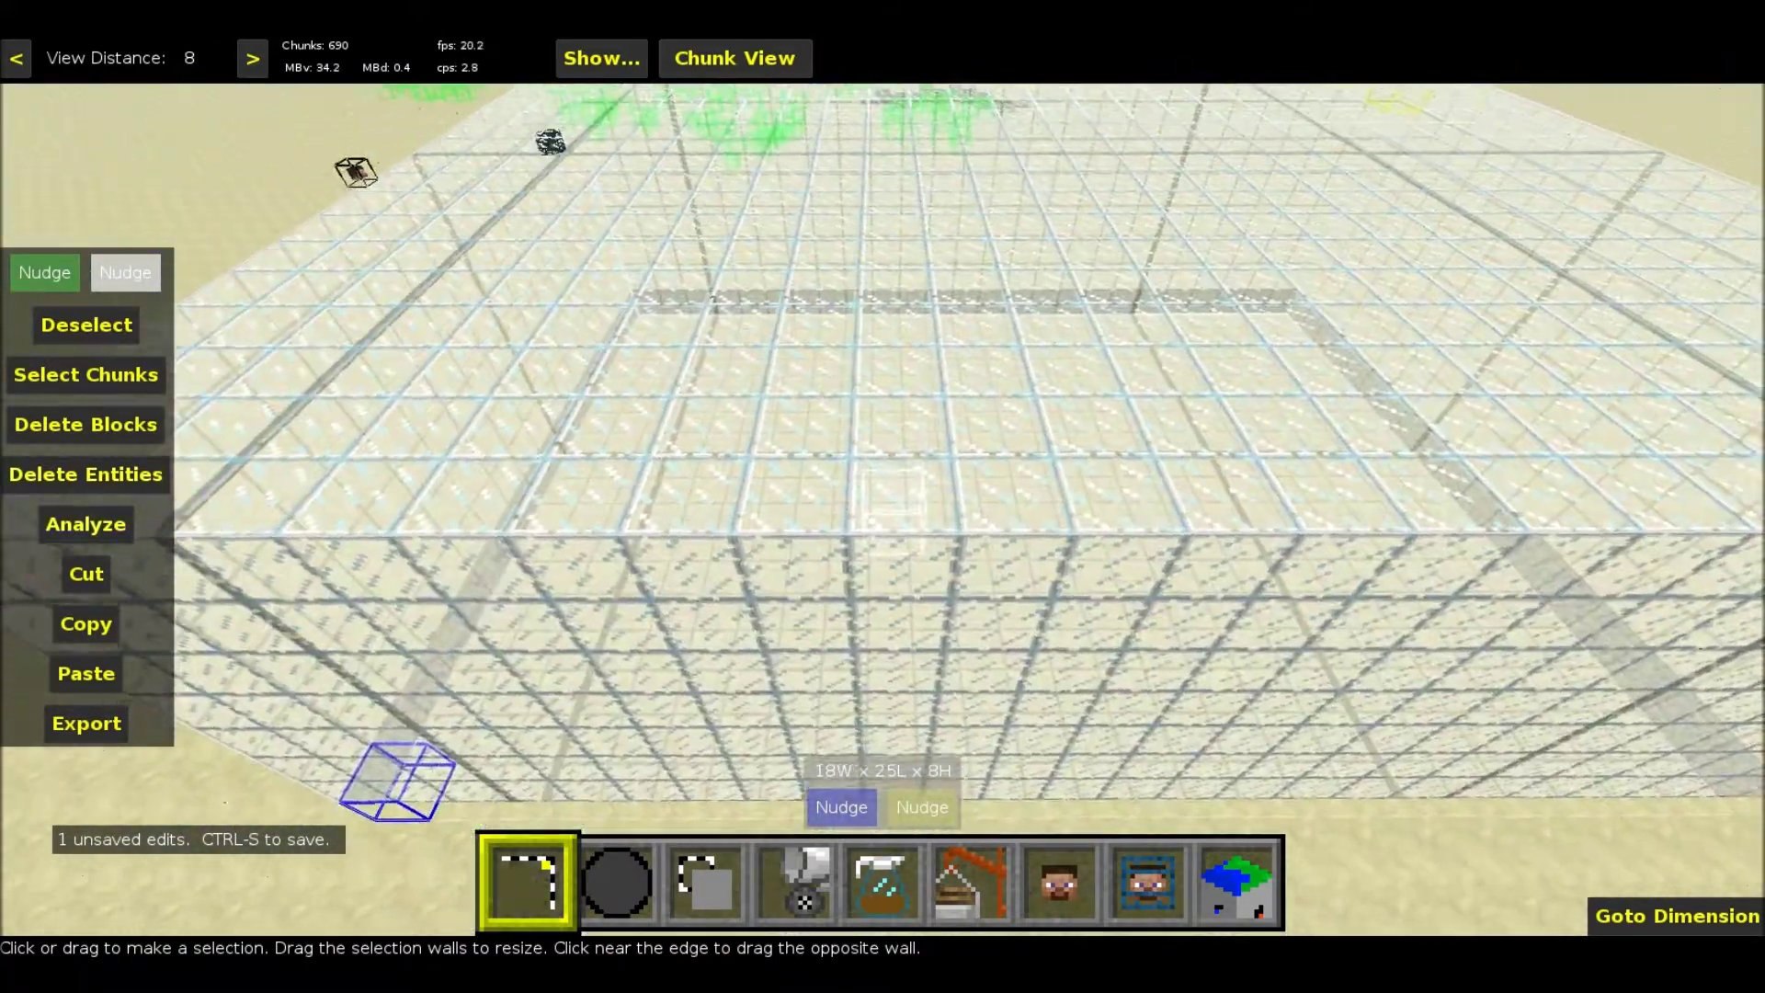
- Inspect the blue-marked lower corner and the yellow-marked upper corner of the glass box up close
key(a)
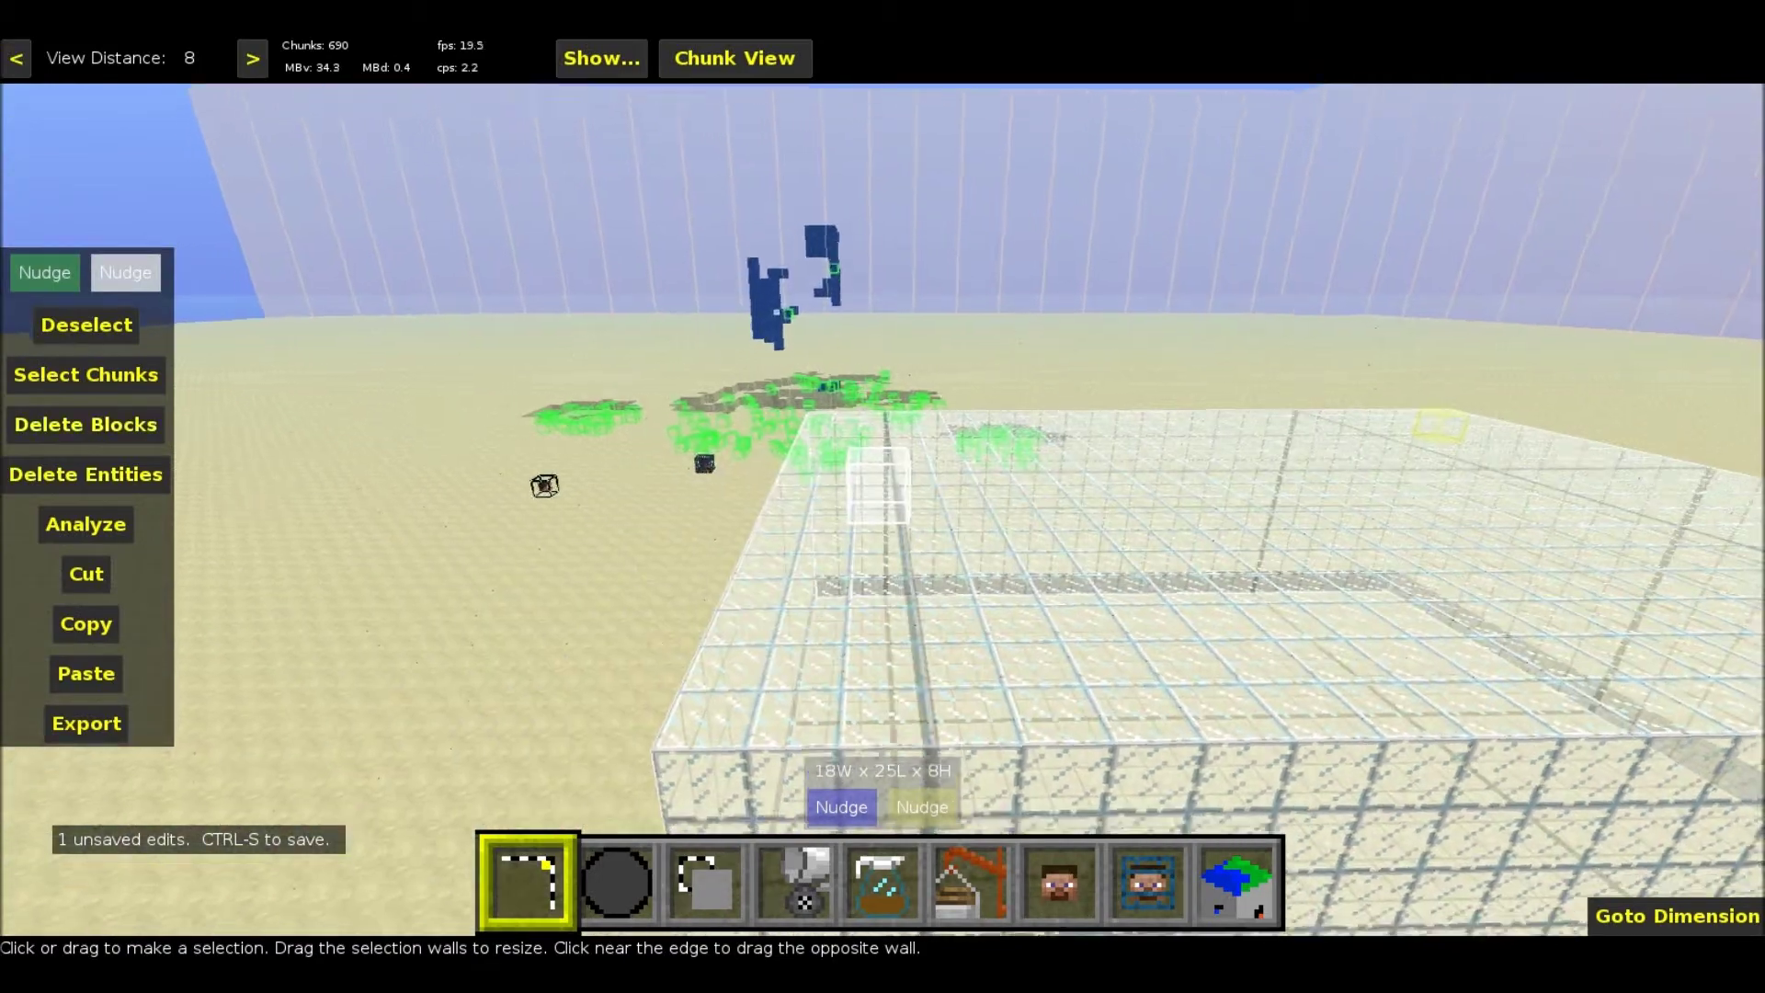
key(d)
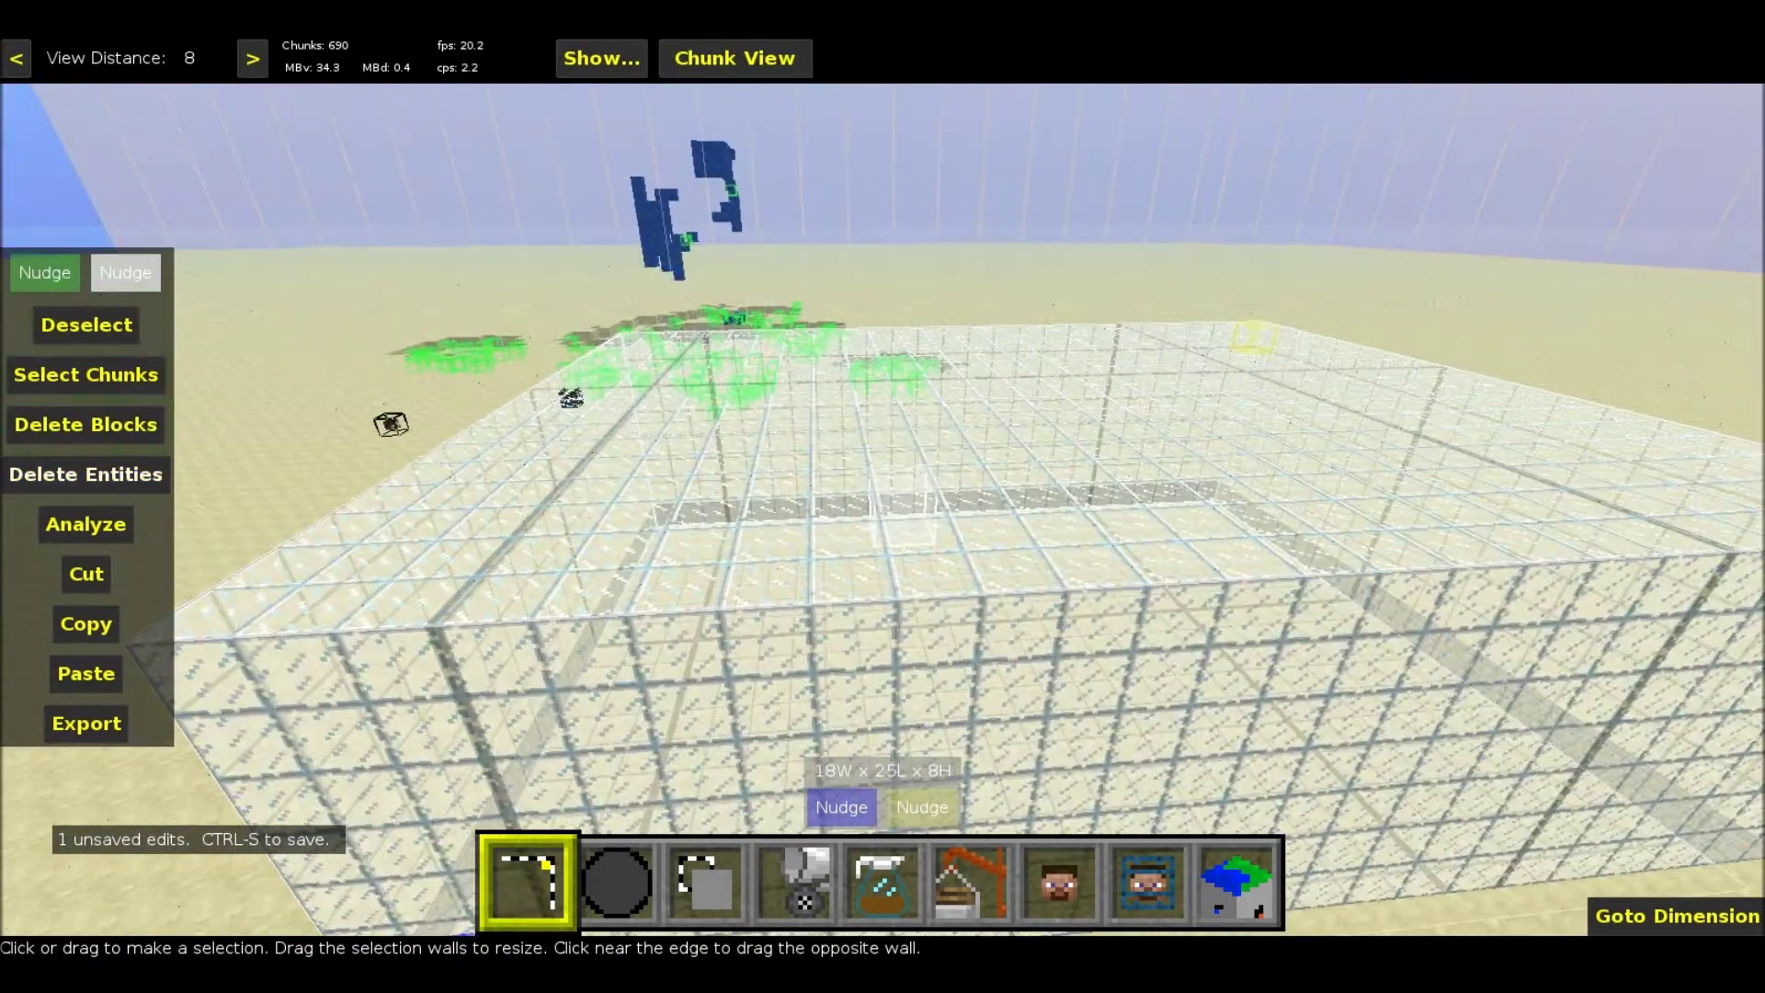
key(a)
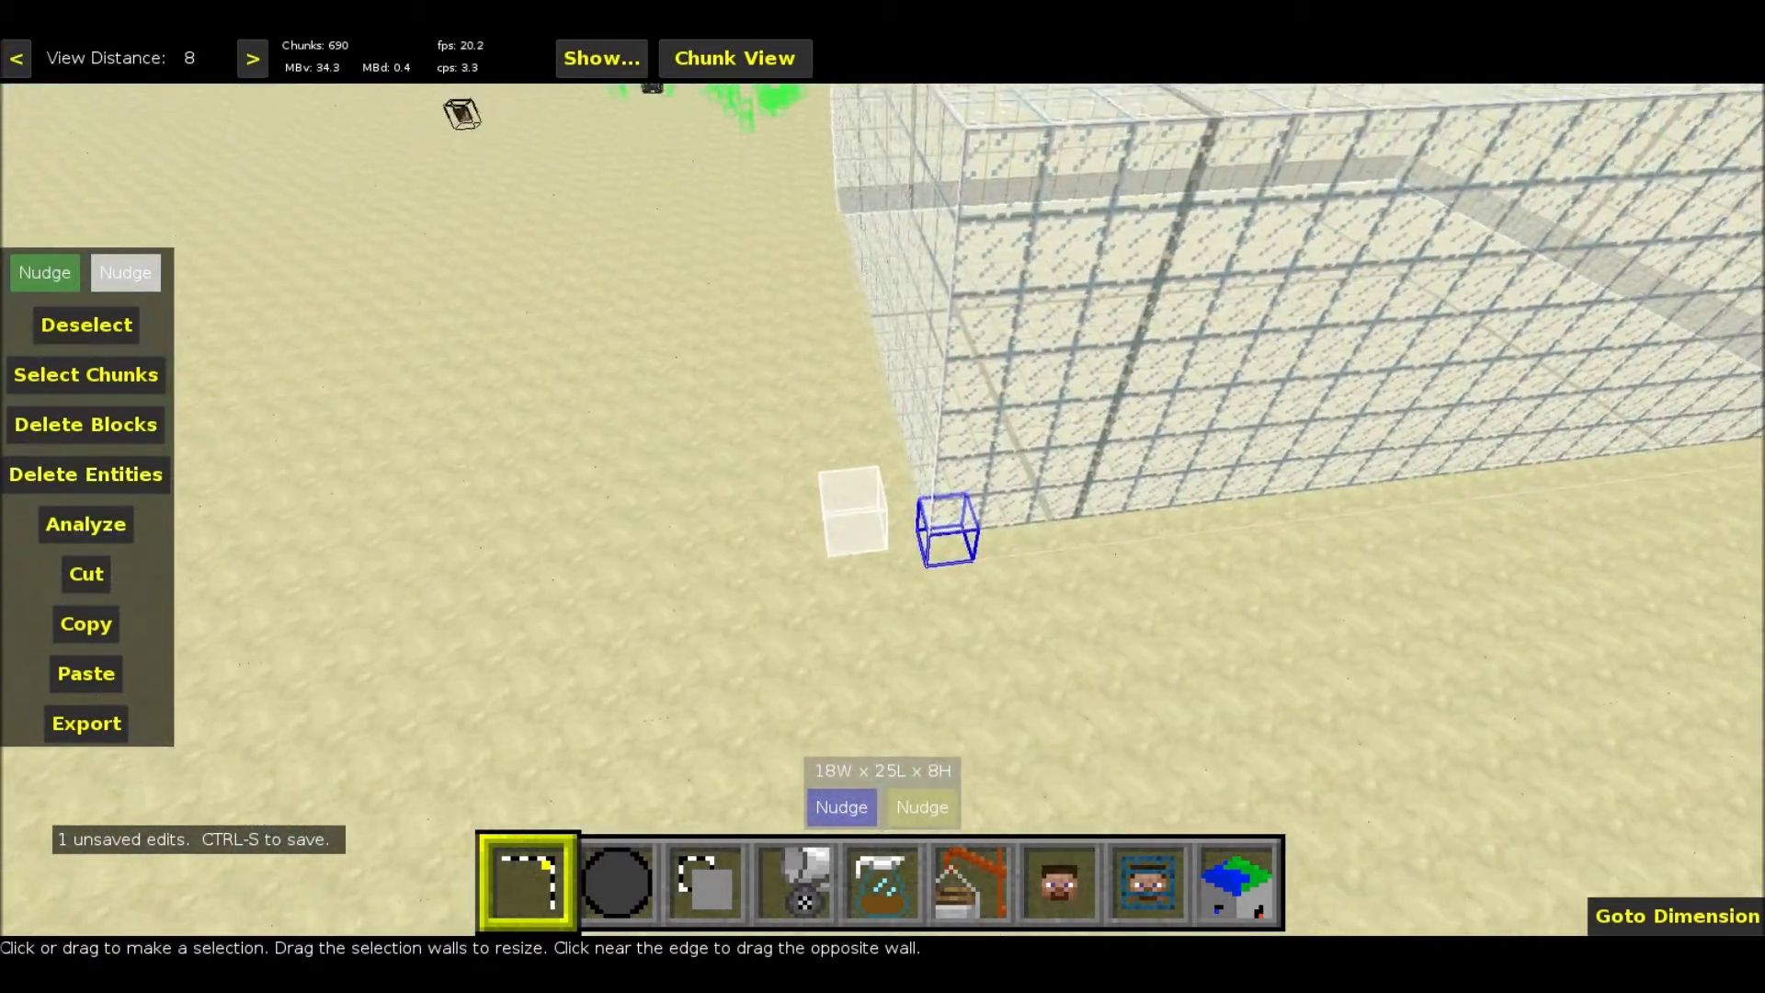
key(d)
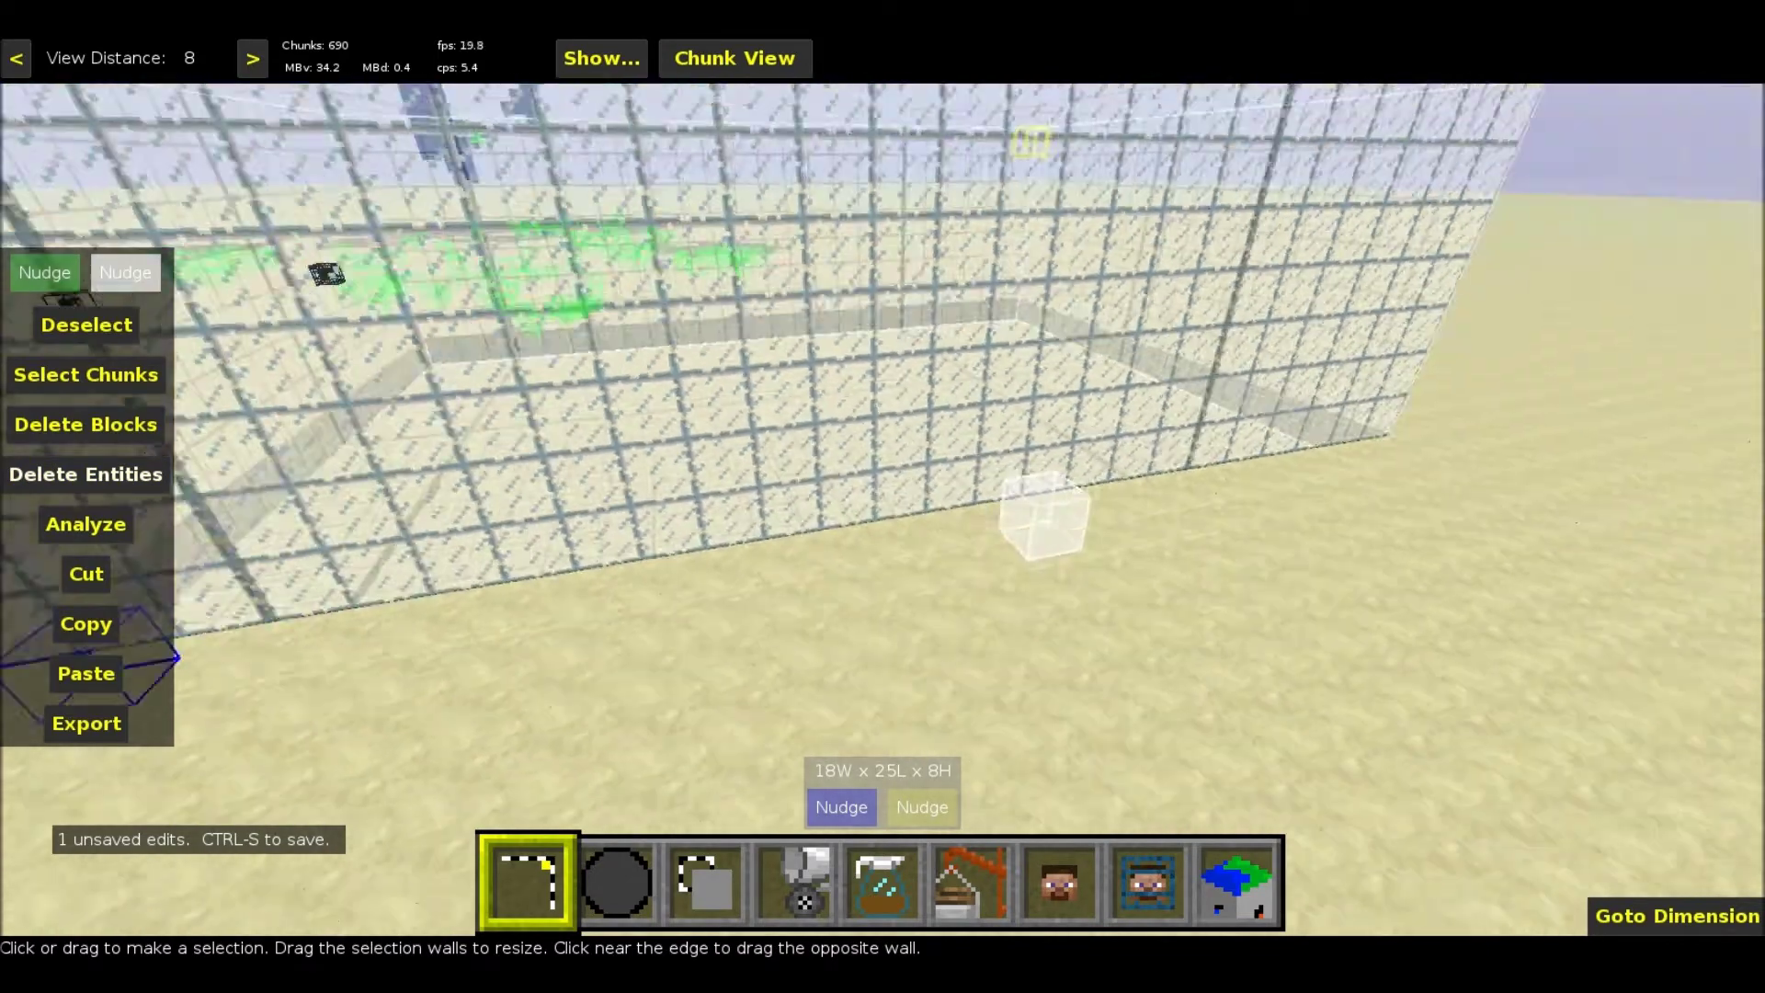
key(d)
right_click(853, 401)
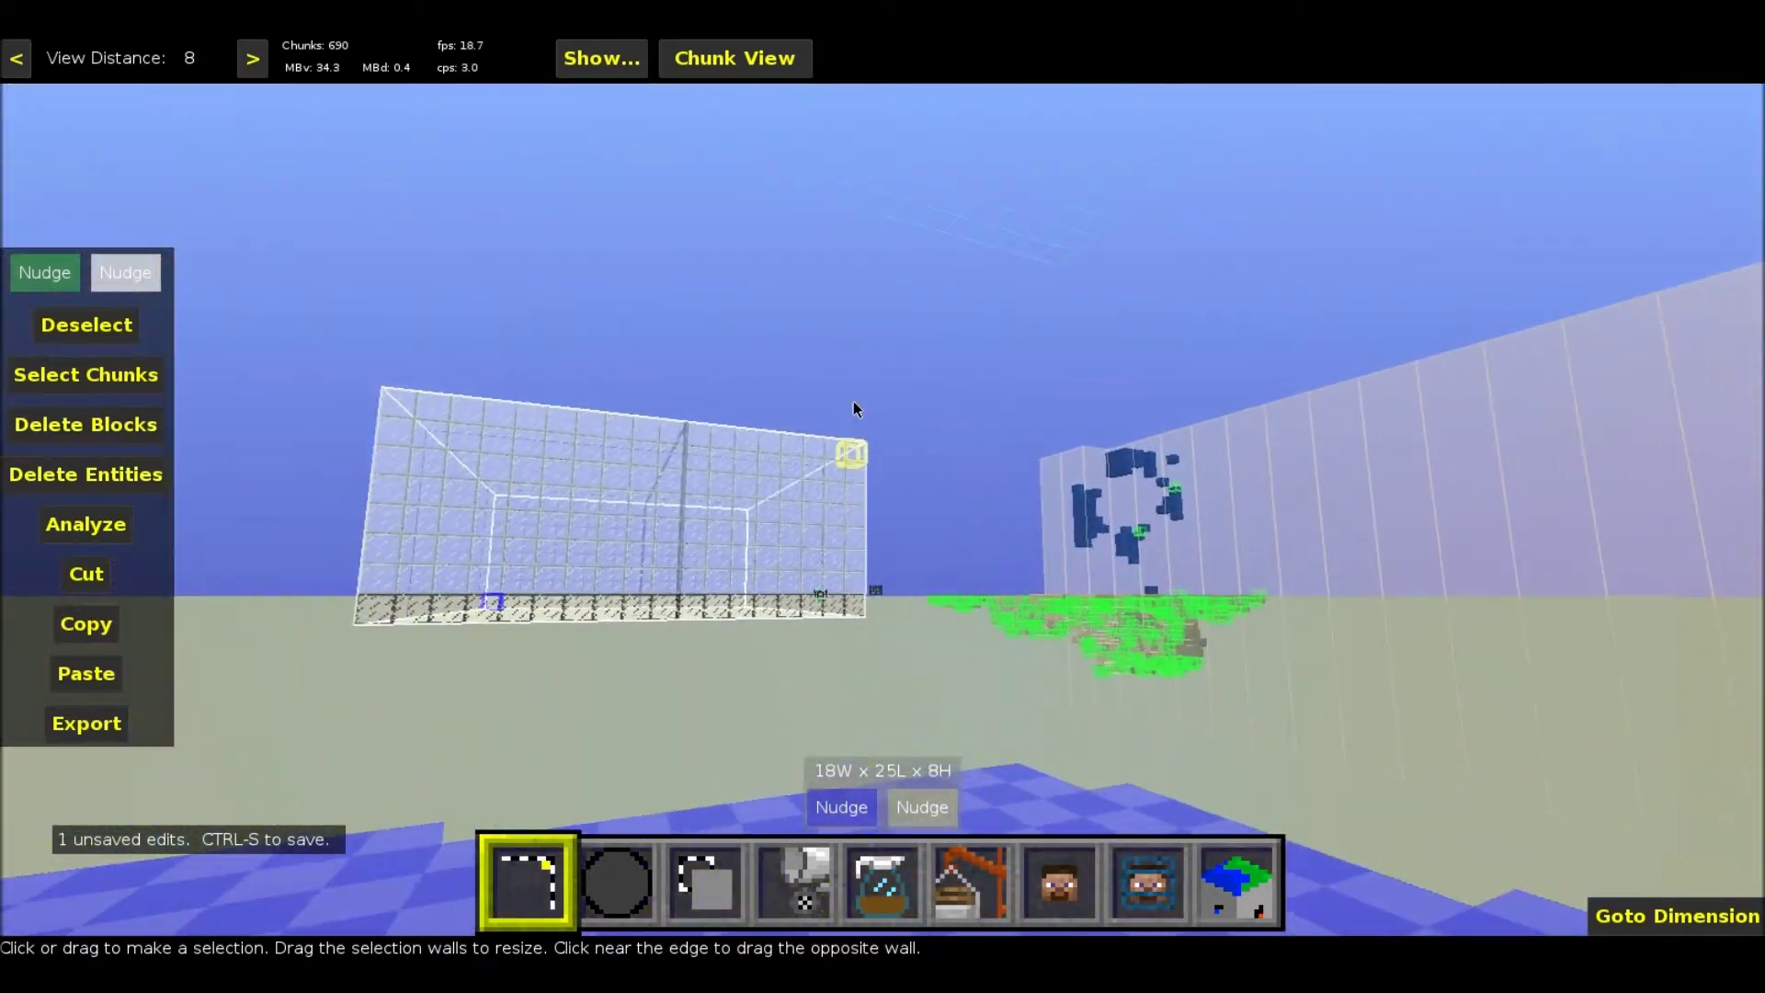
key(w)
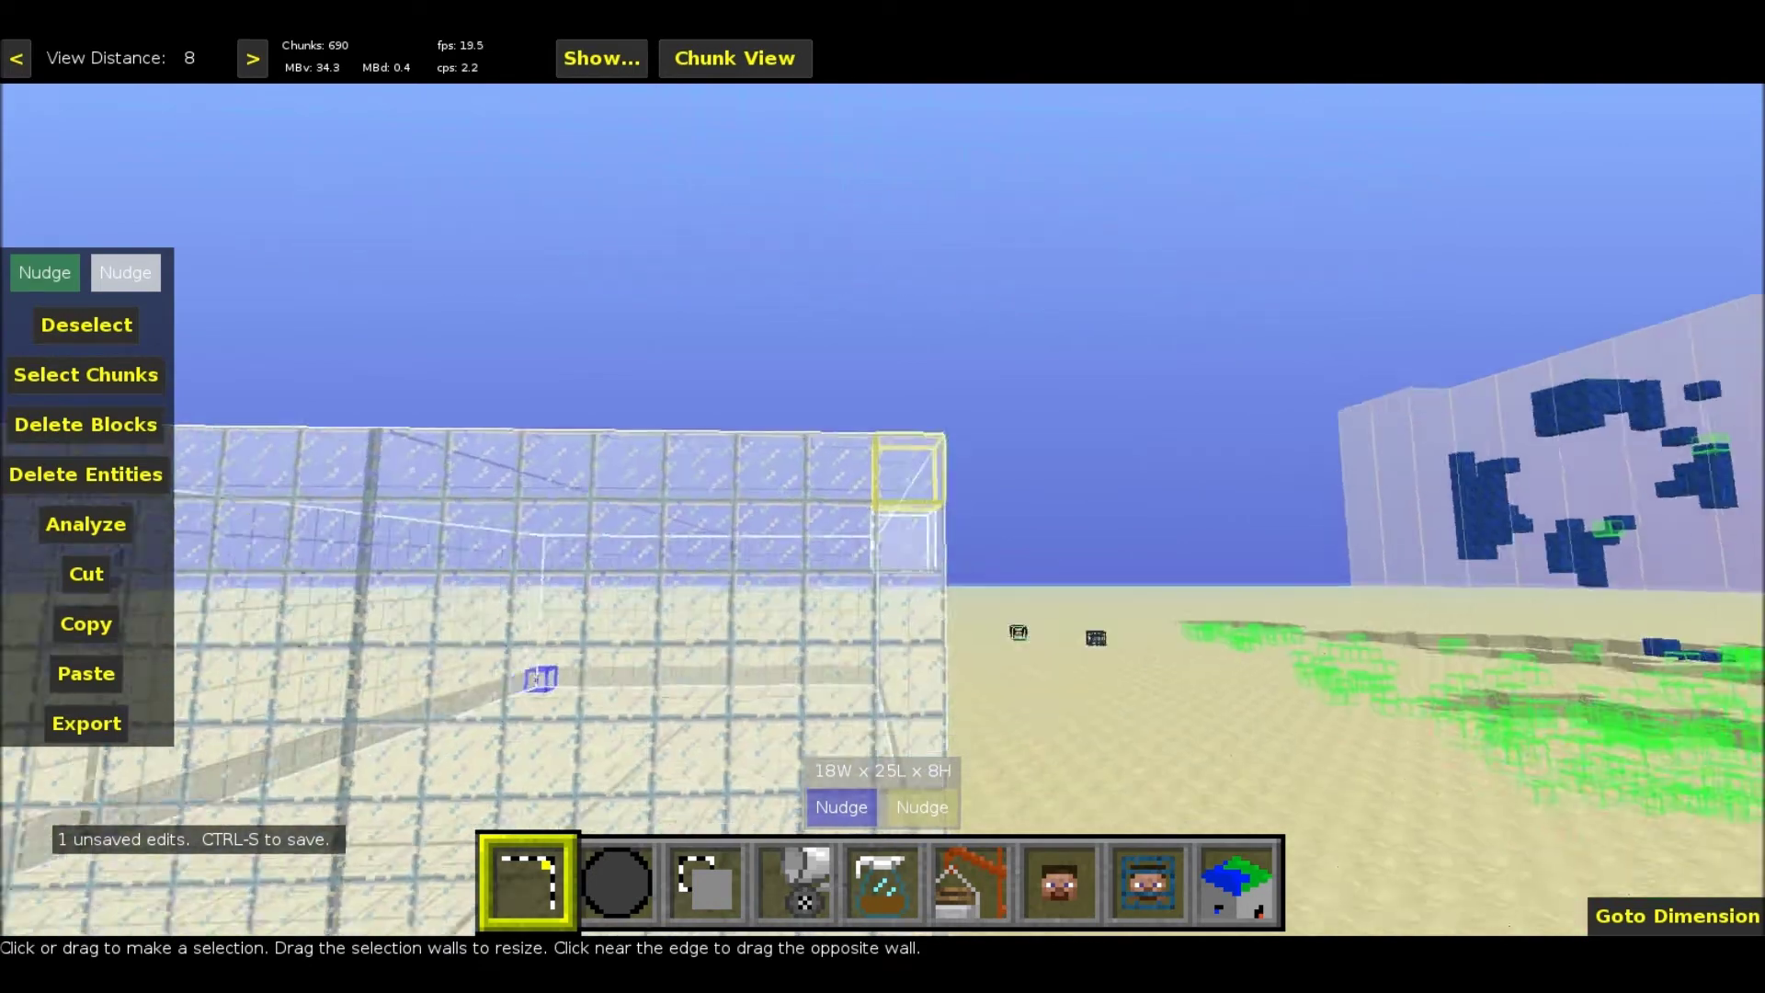
key(w)
right_click(913, 443)
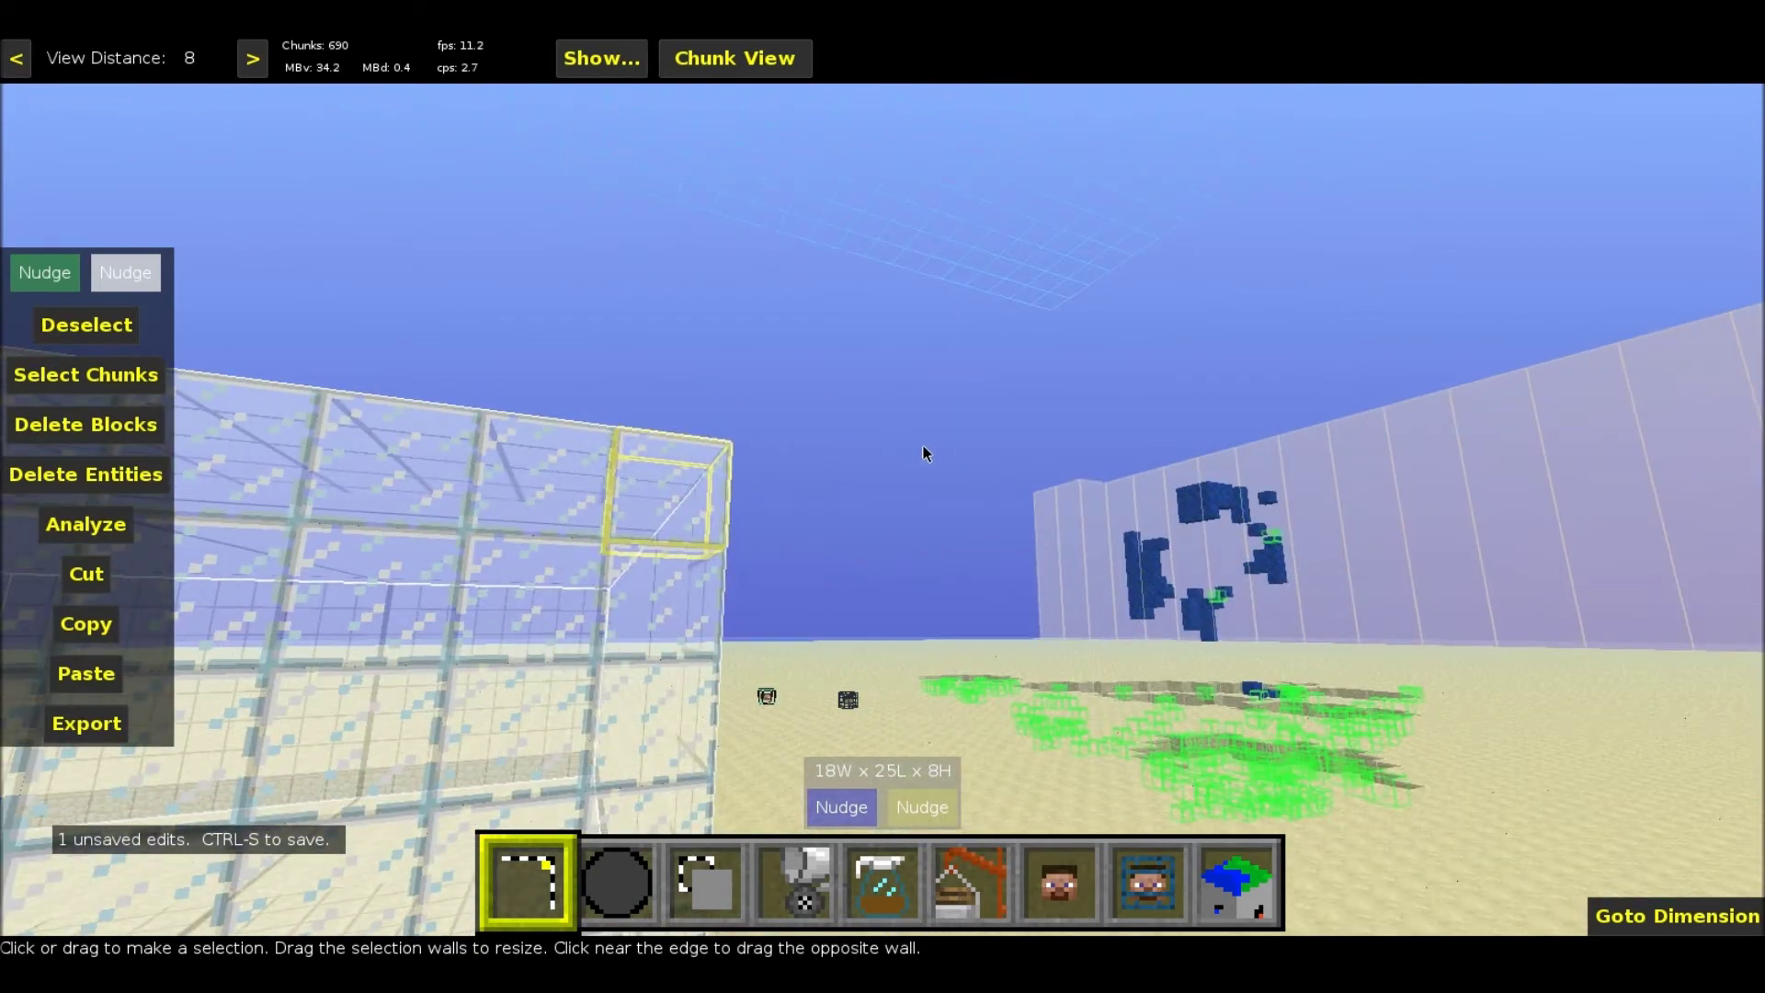
key(s)
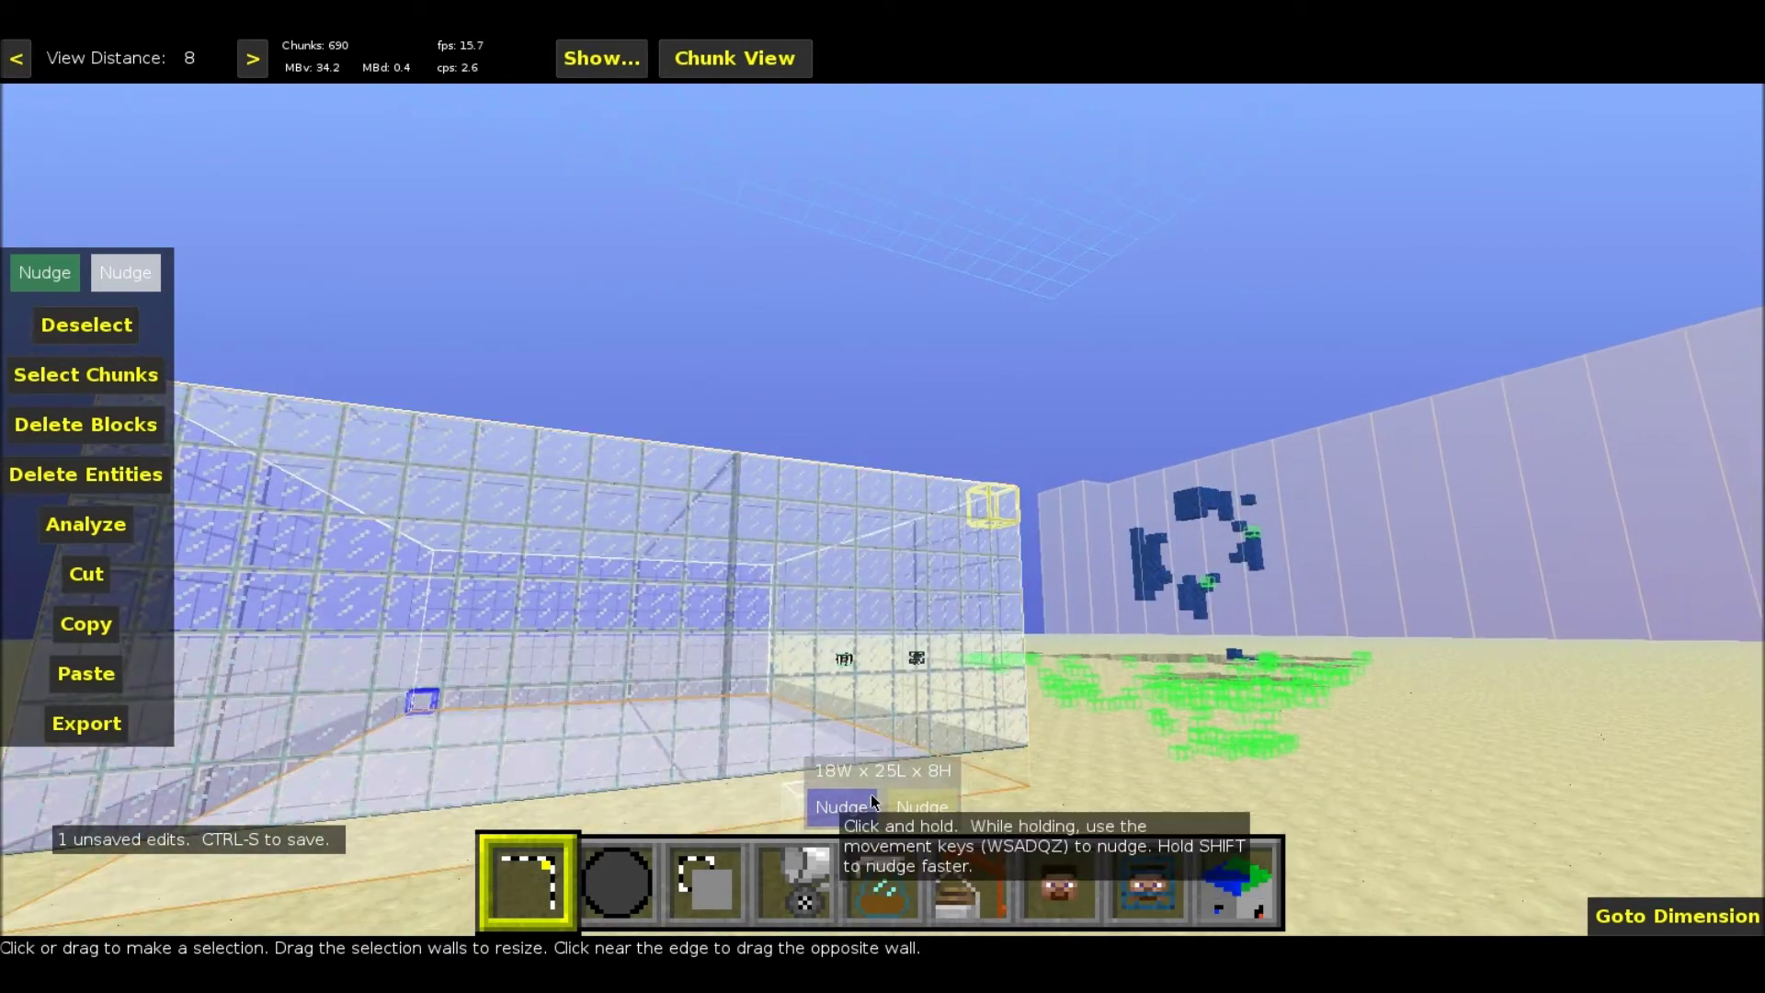
- Nudge the selection's blue corner one block inward in length and width, reducing the selection to 17W x 24L x 8H
right_click(857, 662)
key(w)
key(q)
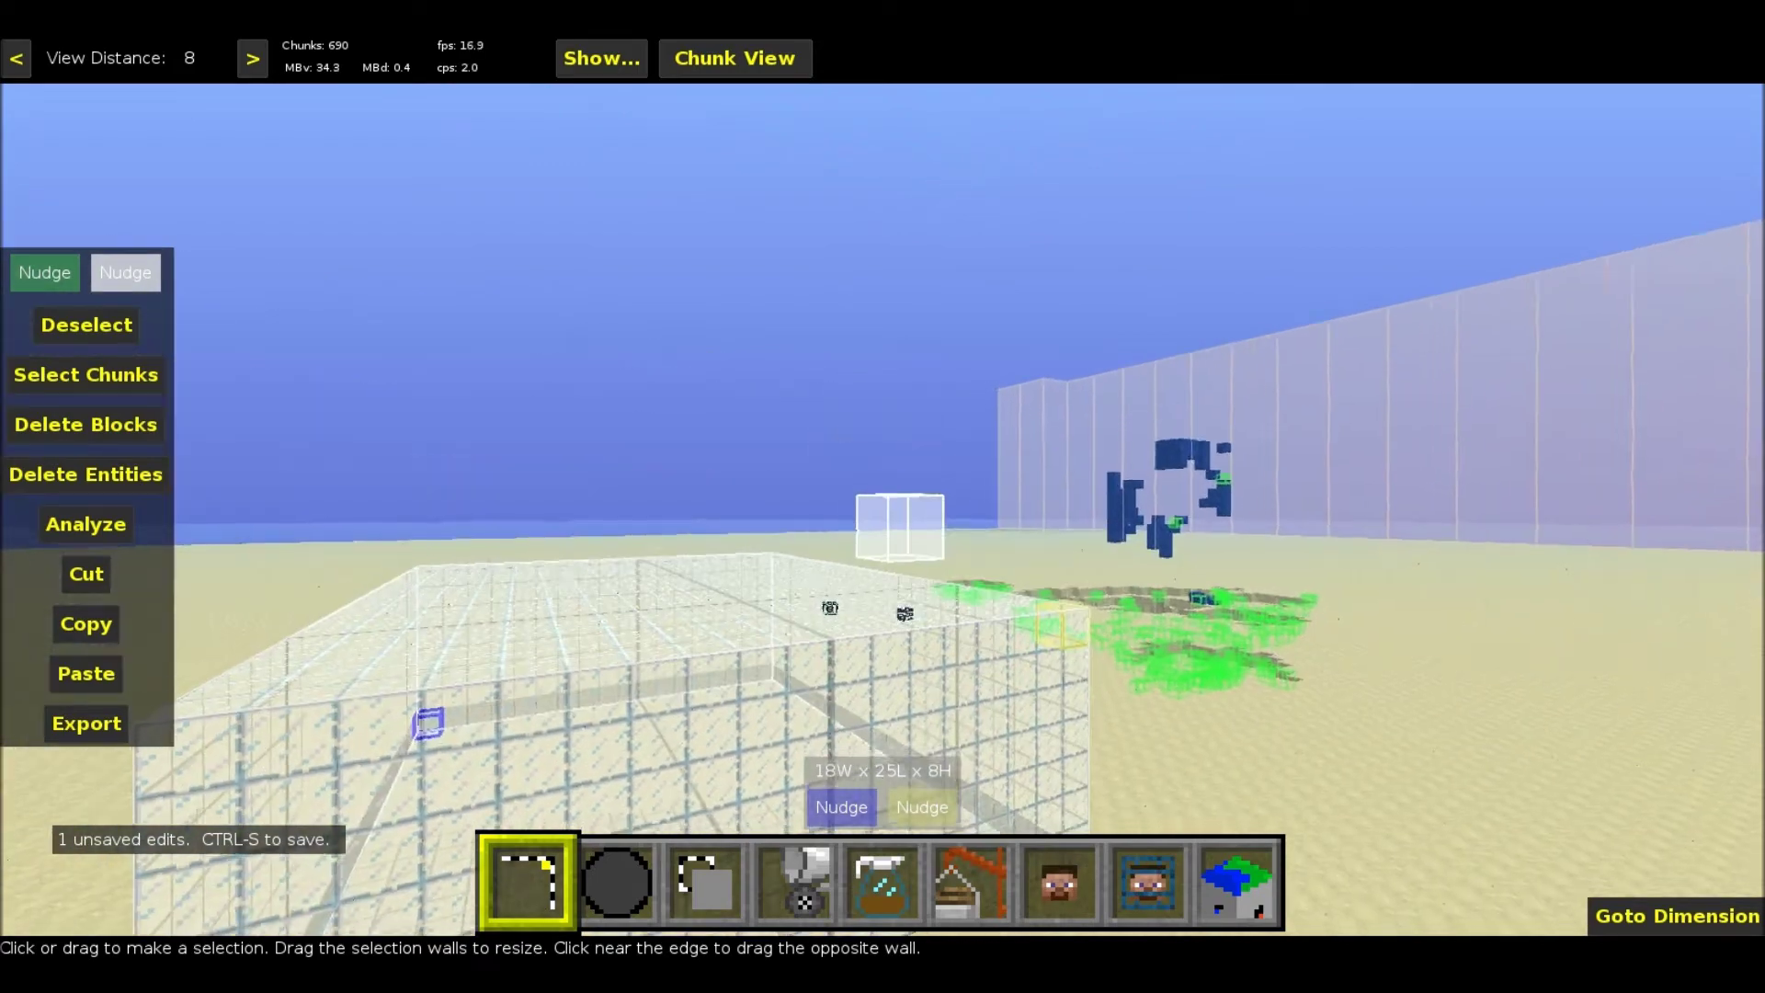
key(d)
key(w)
right_click(856, 653)
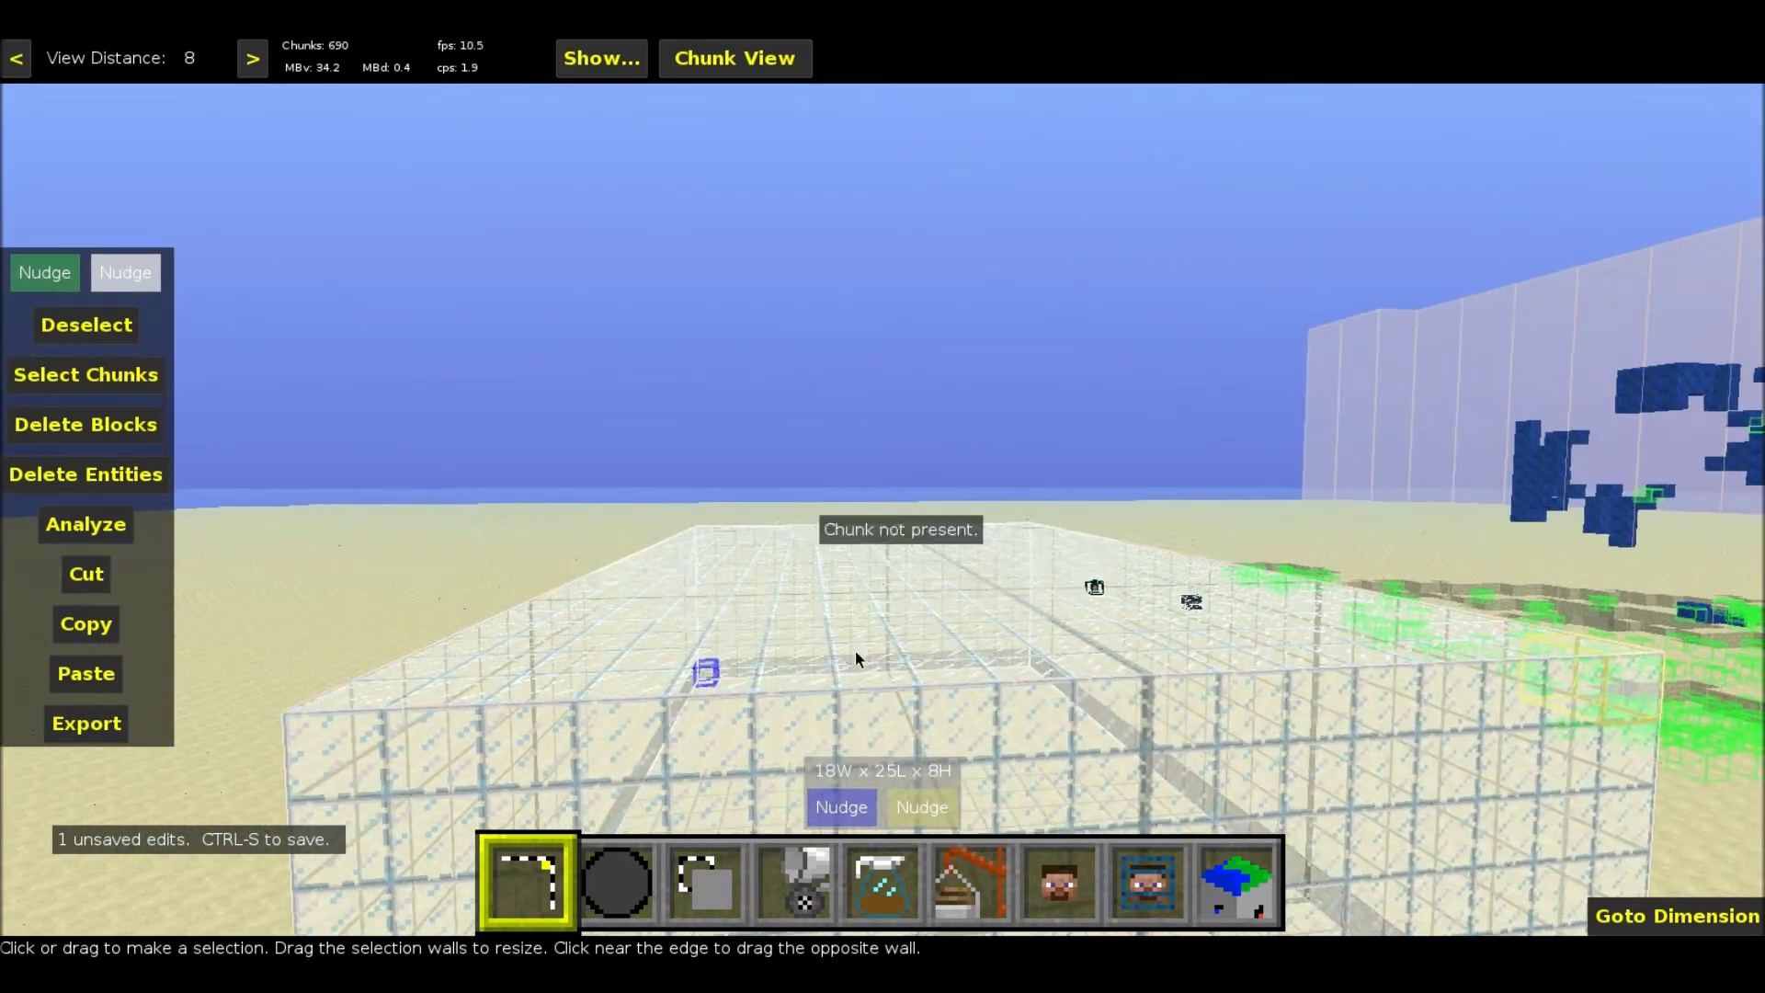
click(838, 807)
key(s)
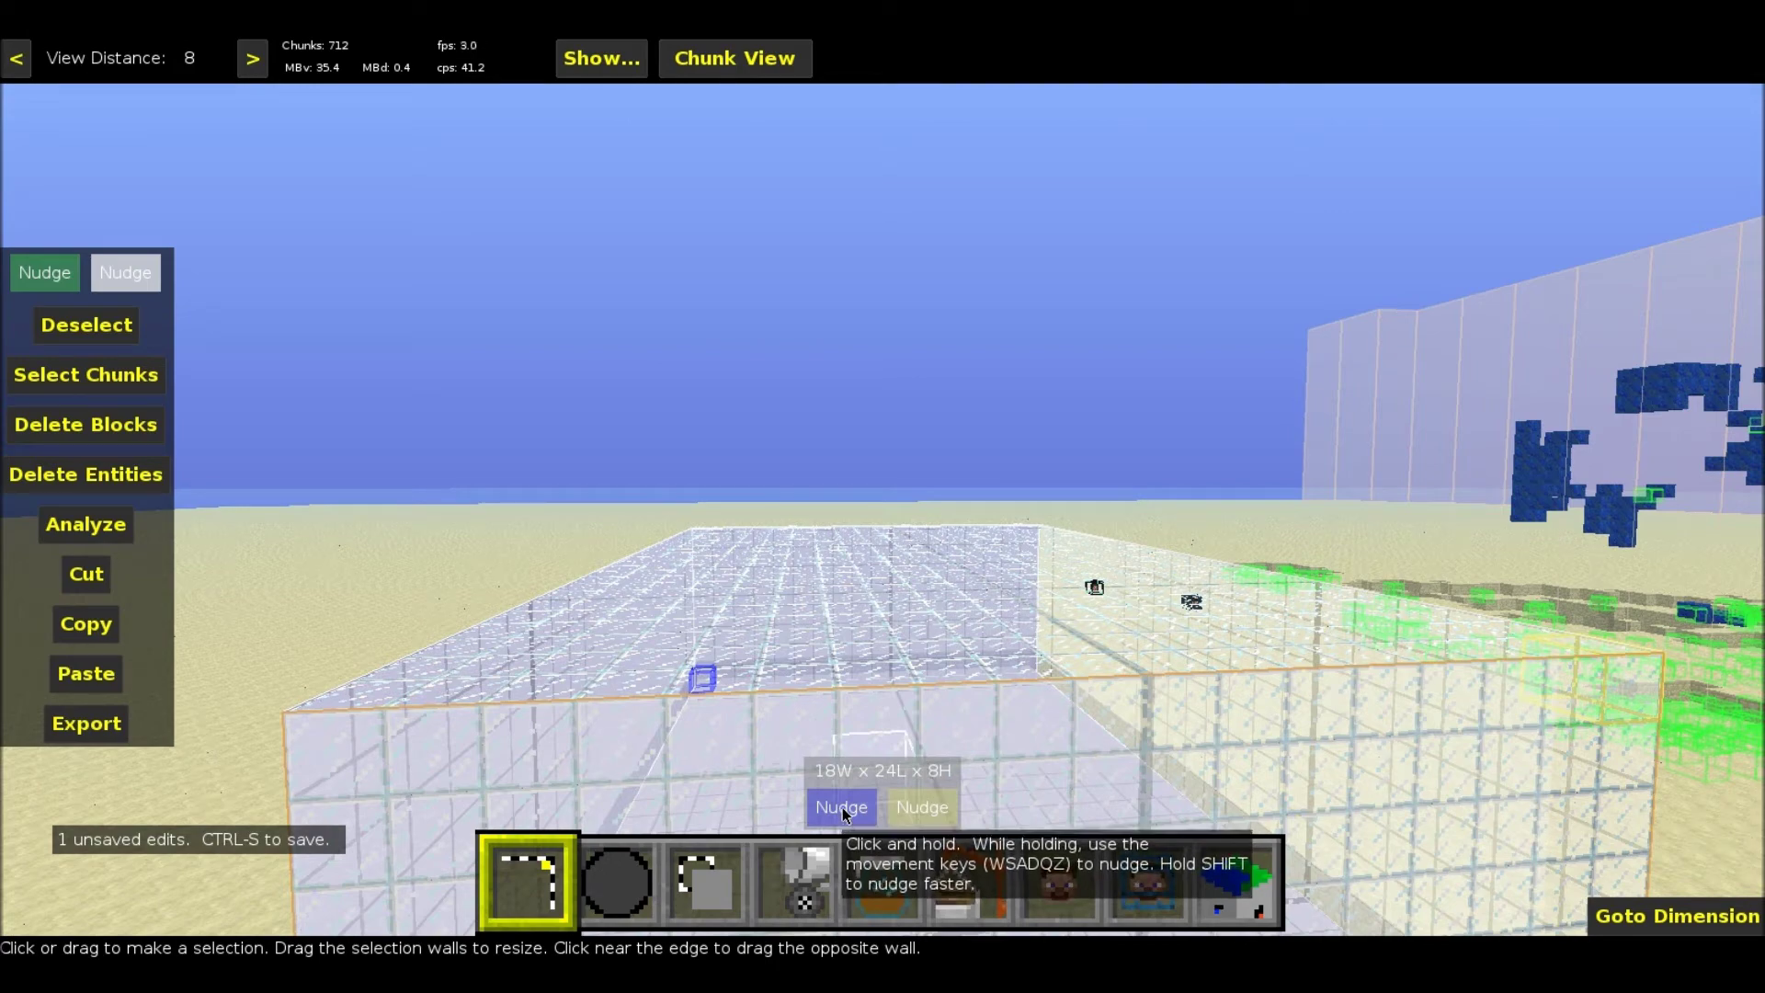
click(842, 807)
key(d)
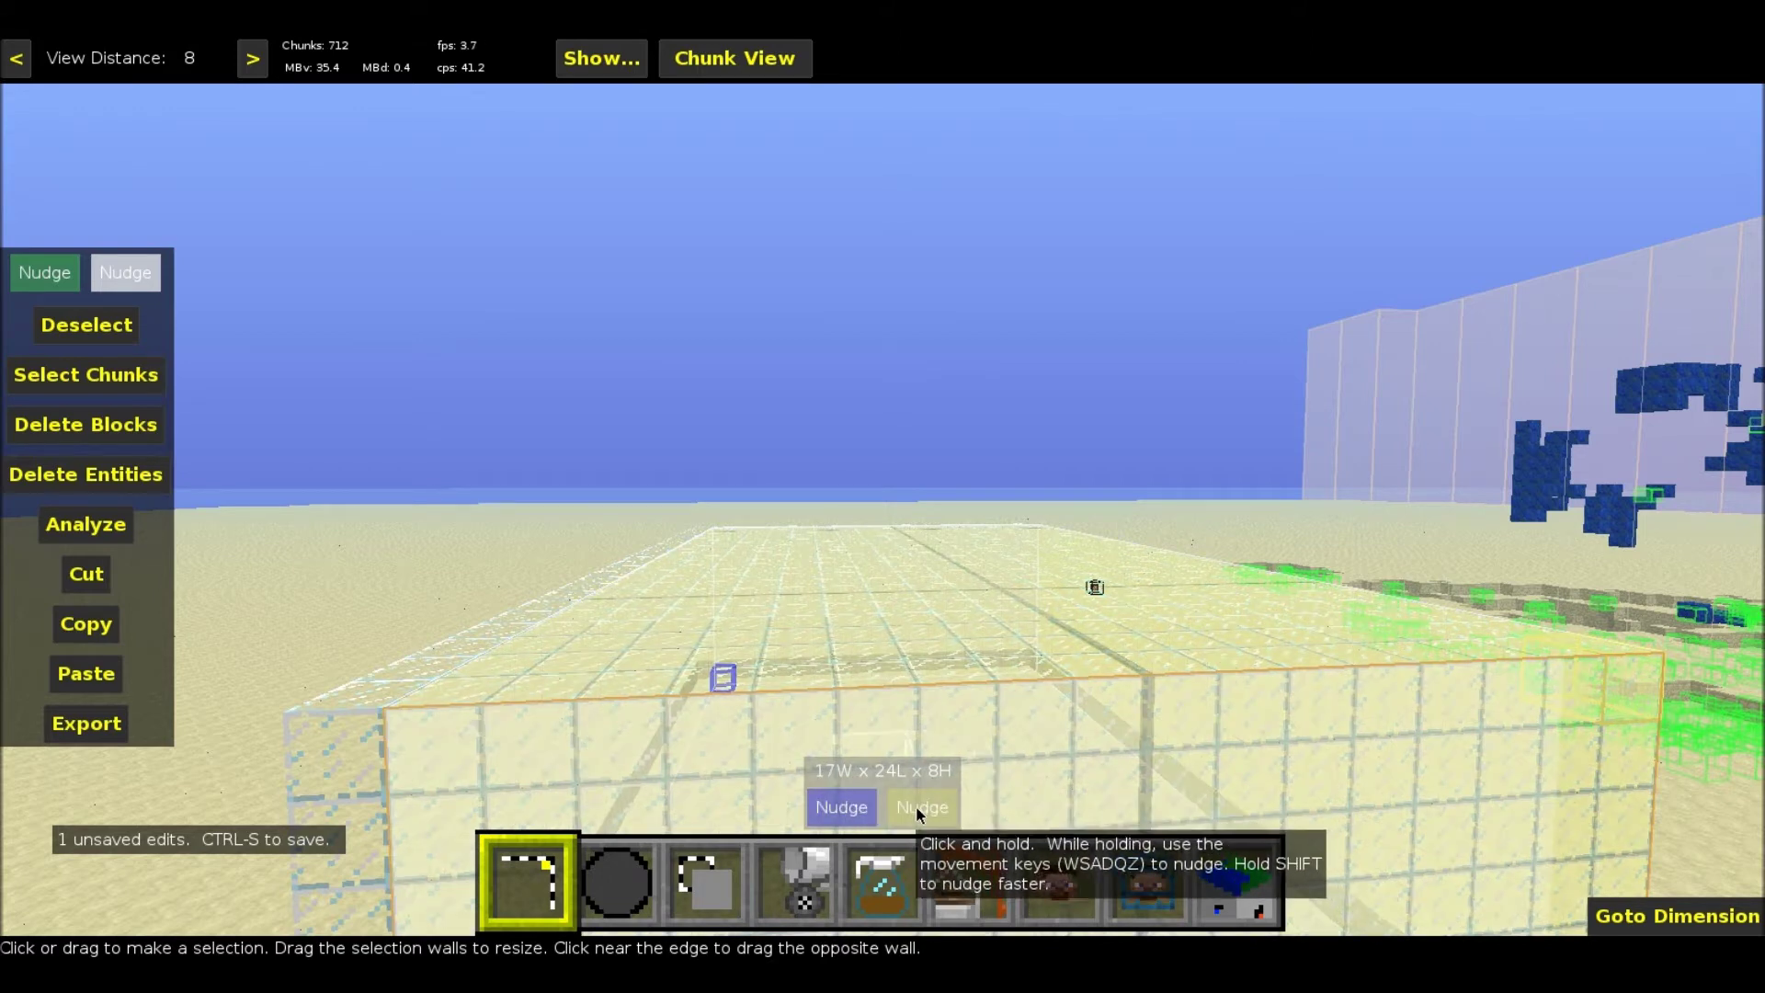
- Nudge the selection's yellow corner one block inward in length and width, reducing the selection to 16W x 23L x 8H
click(916, 806)
key(w)
key(a)
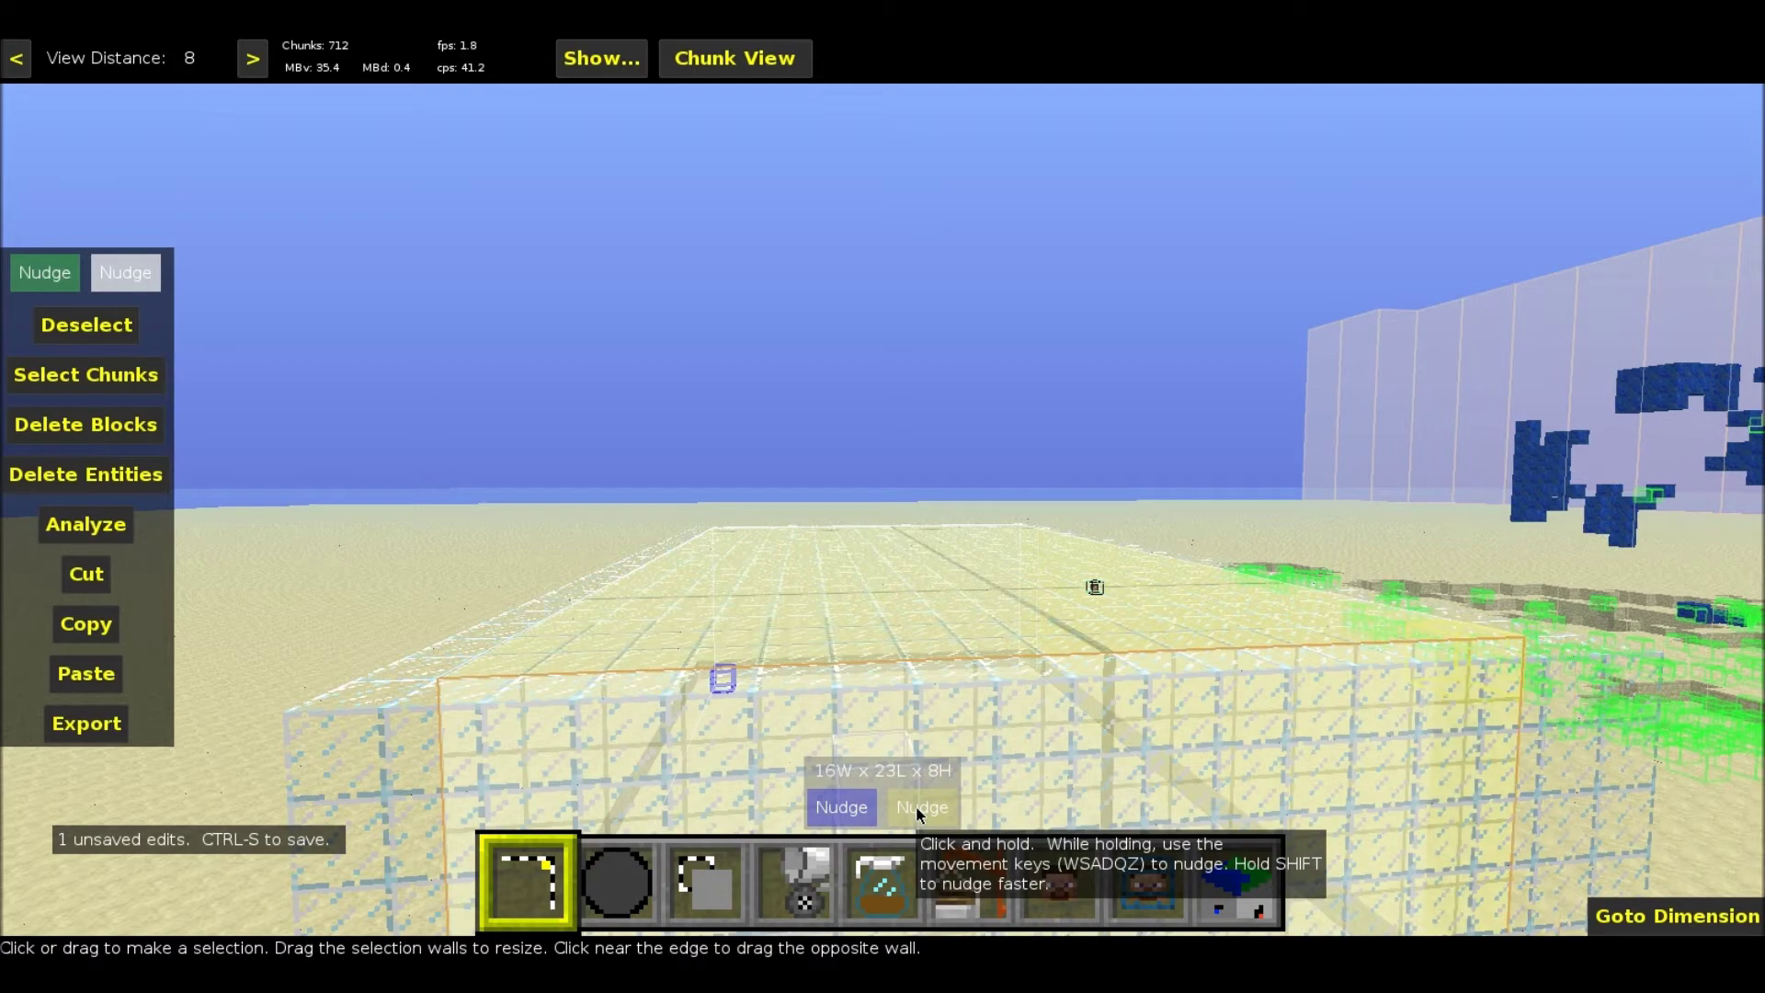
- Check from several sides how the reduced selection sits inside the glass box's outer walls
right_click(970, 534)
key(d)
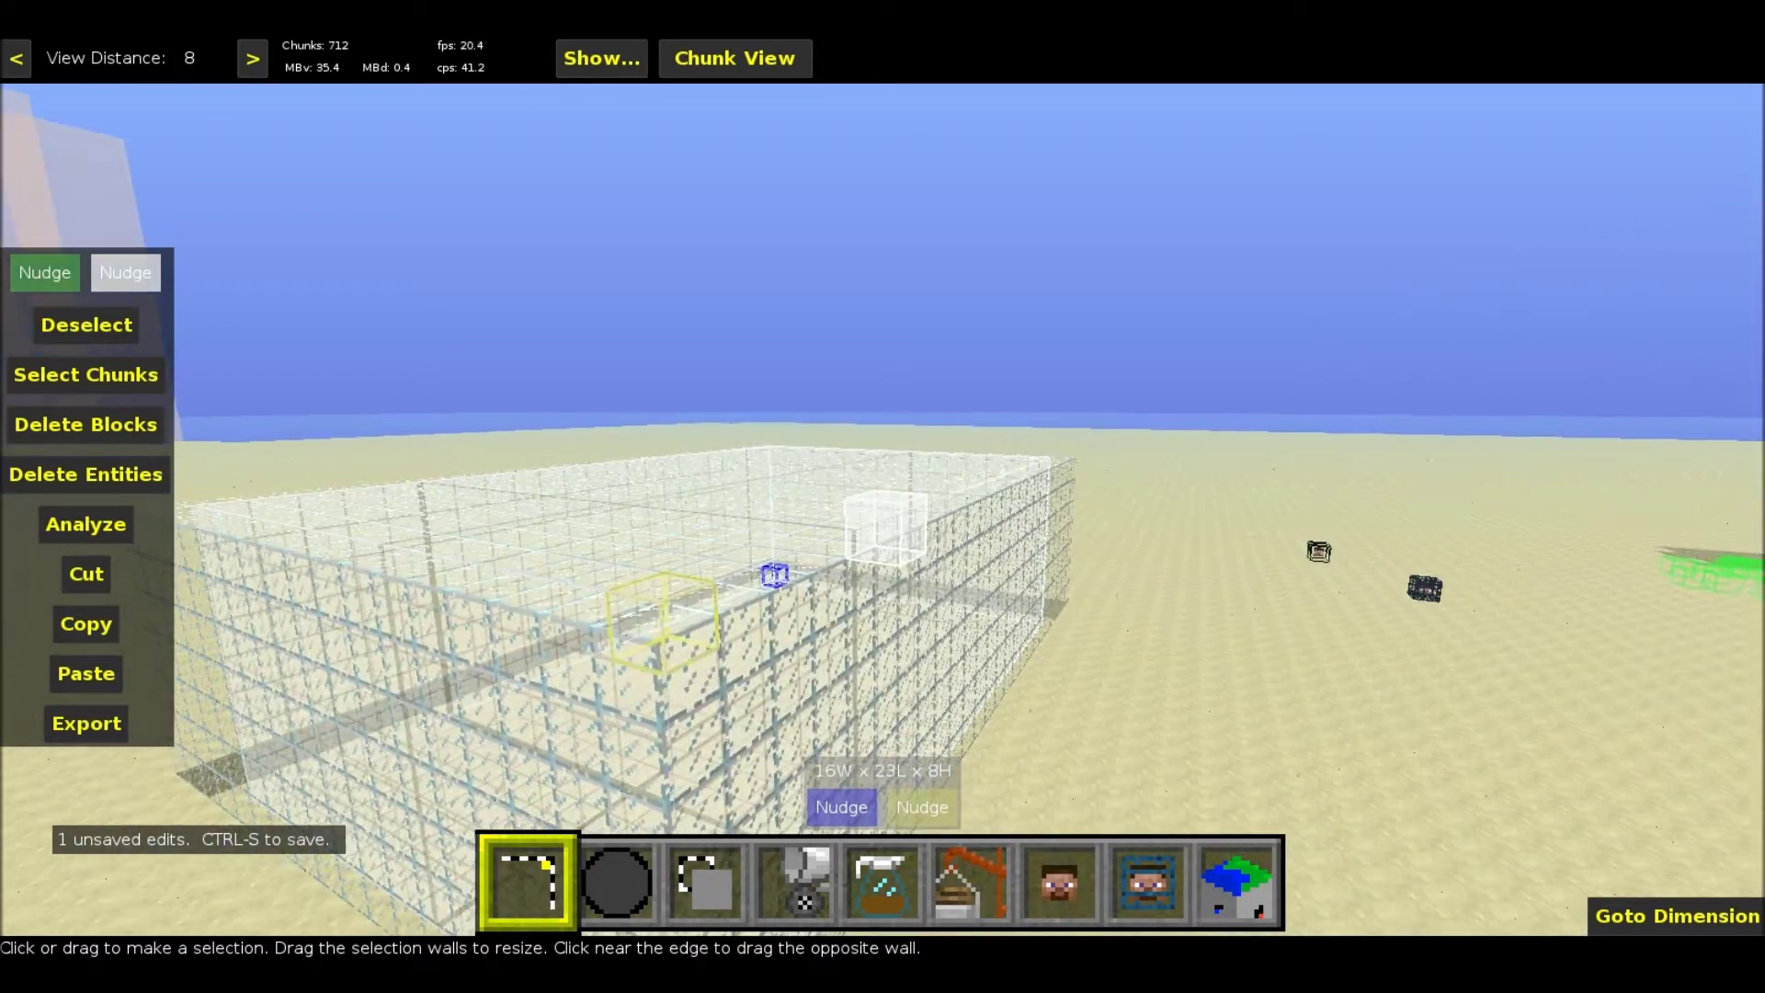
key(space)
key(w)
key(a)
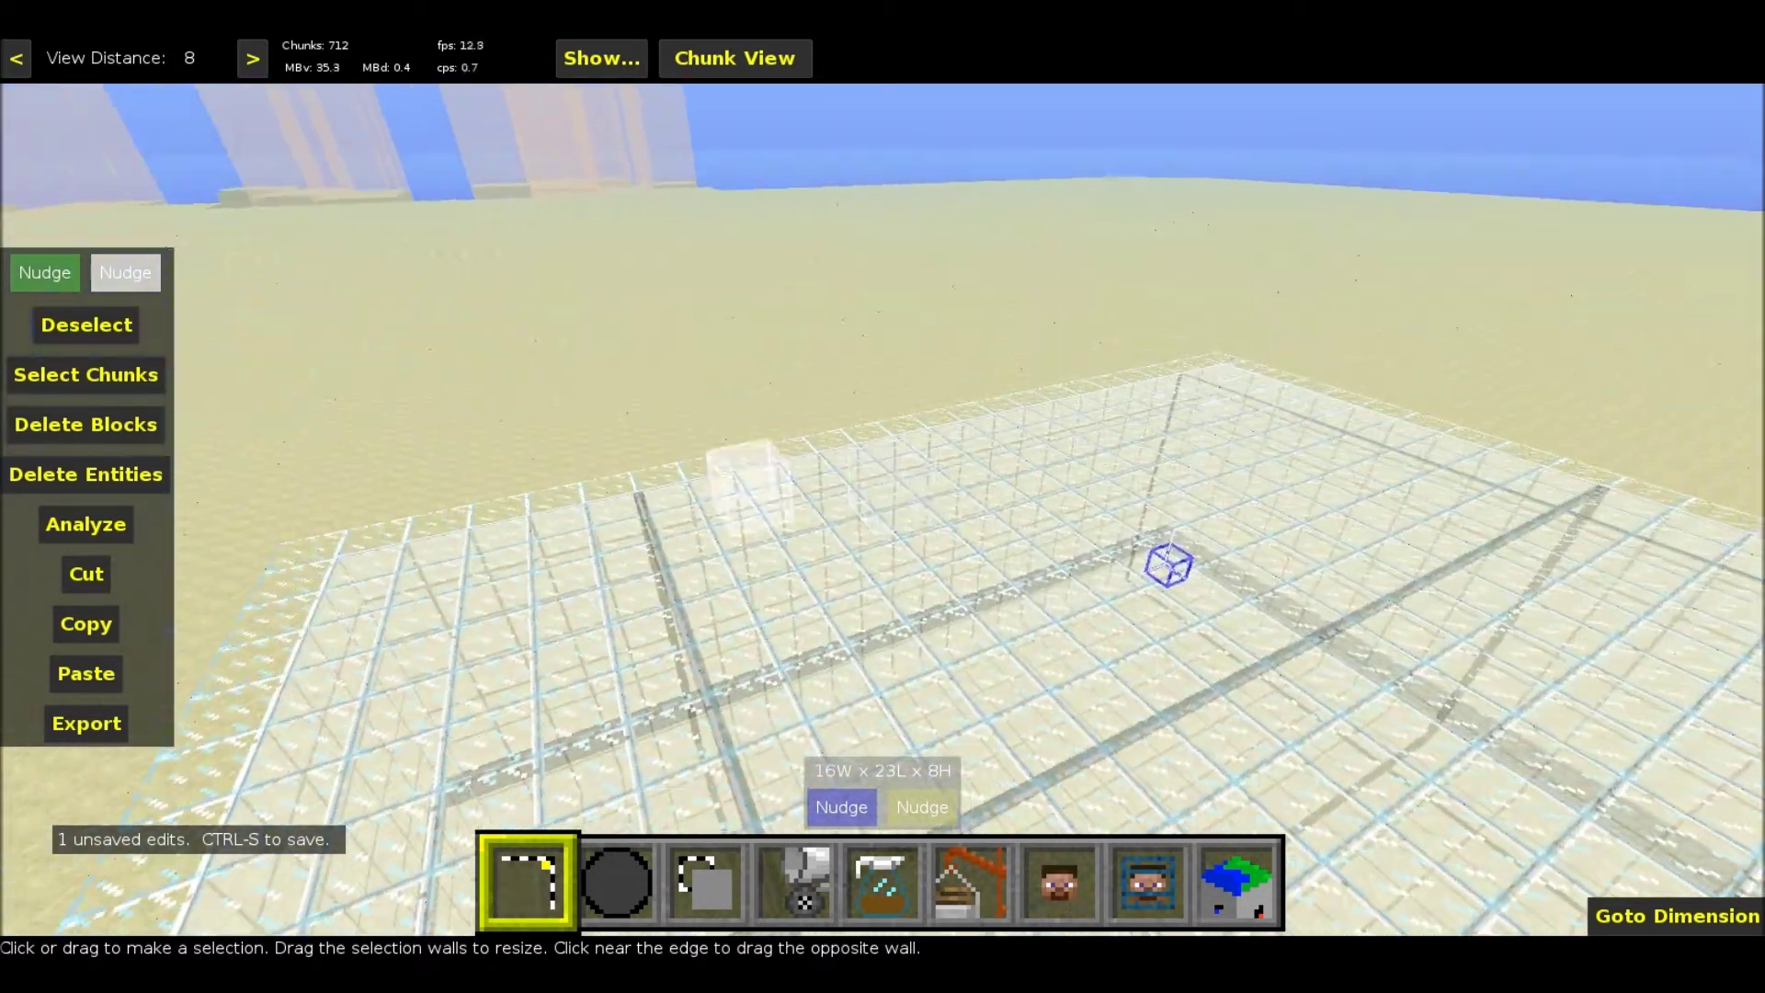
key(w)
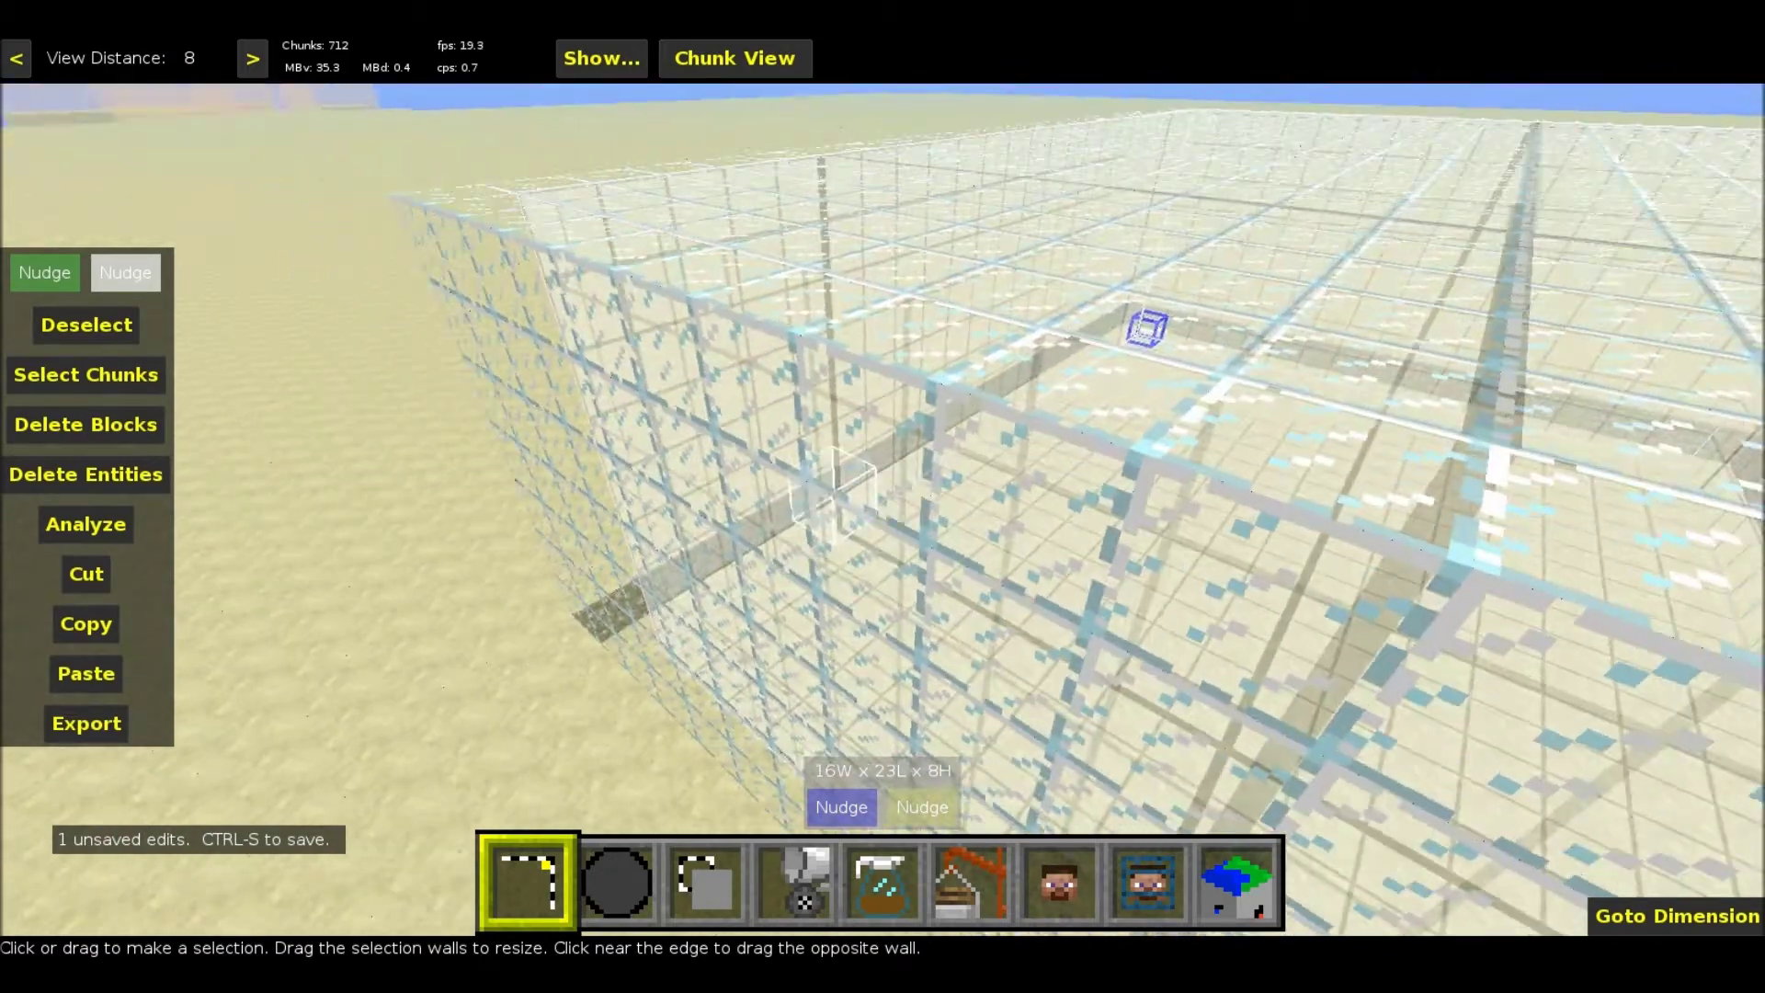
key(d)
key(d)
key(a)
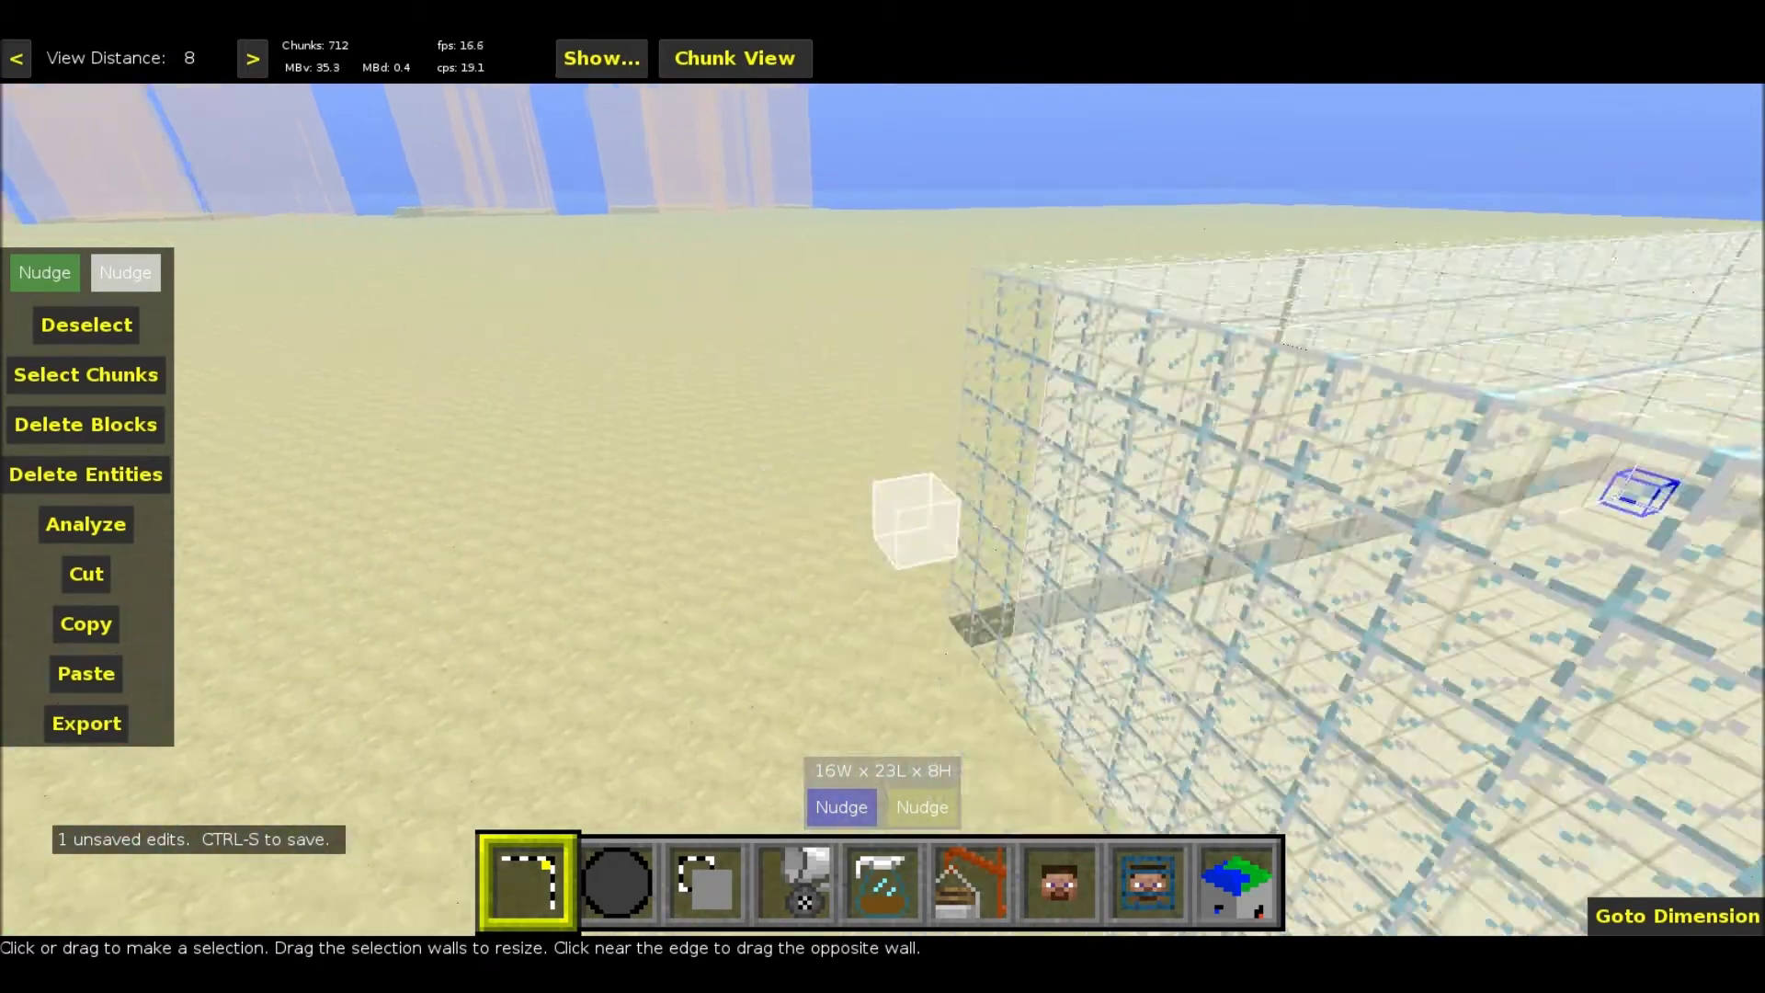
key(shift)
right_click(952, 507)
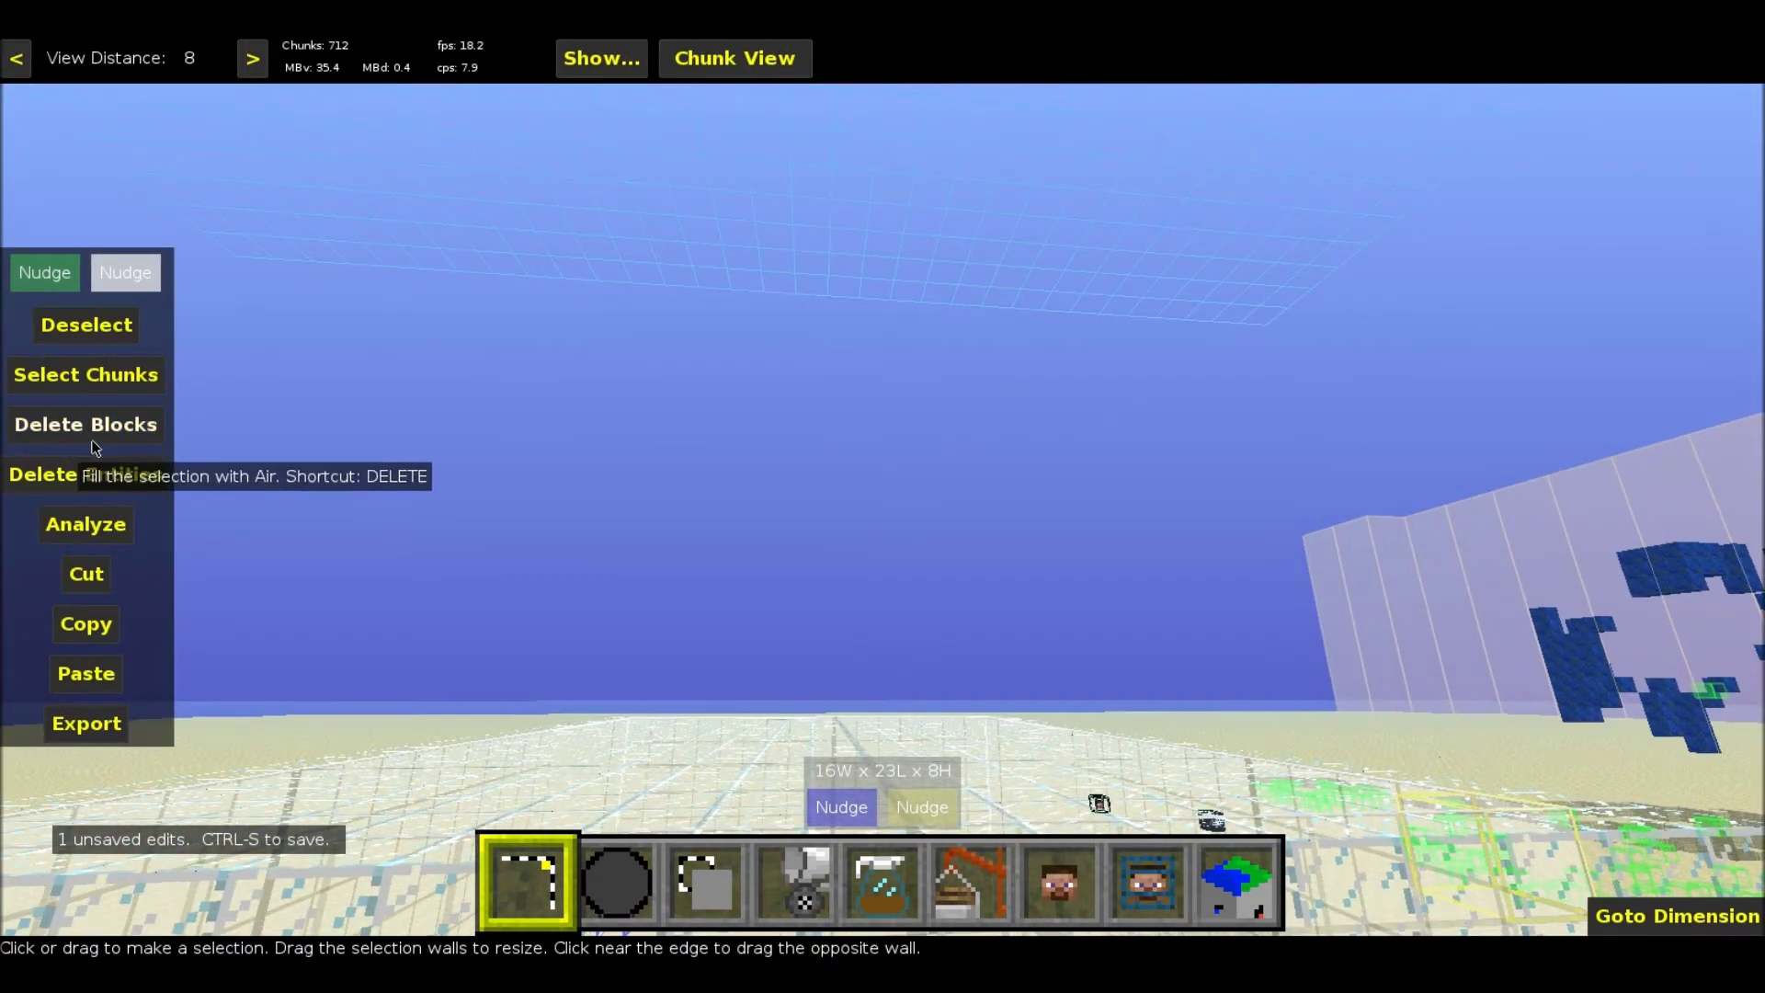
- Delete the blocks inside the 16W x 23L x 8H selection to hollow out the glass box, and clear the selection
click(135, 433)
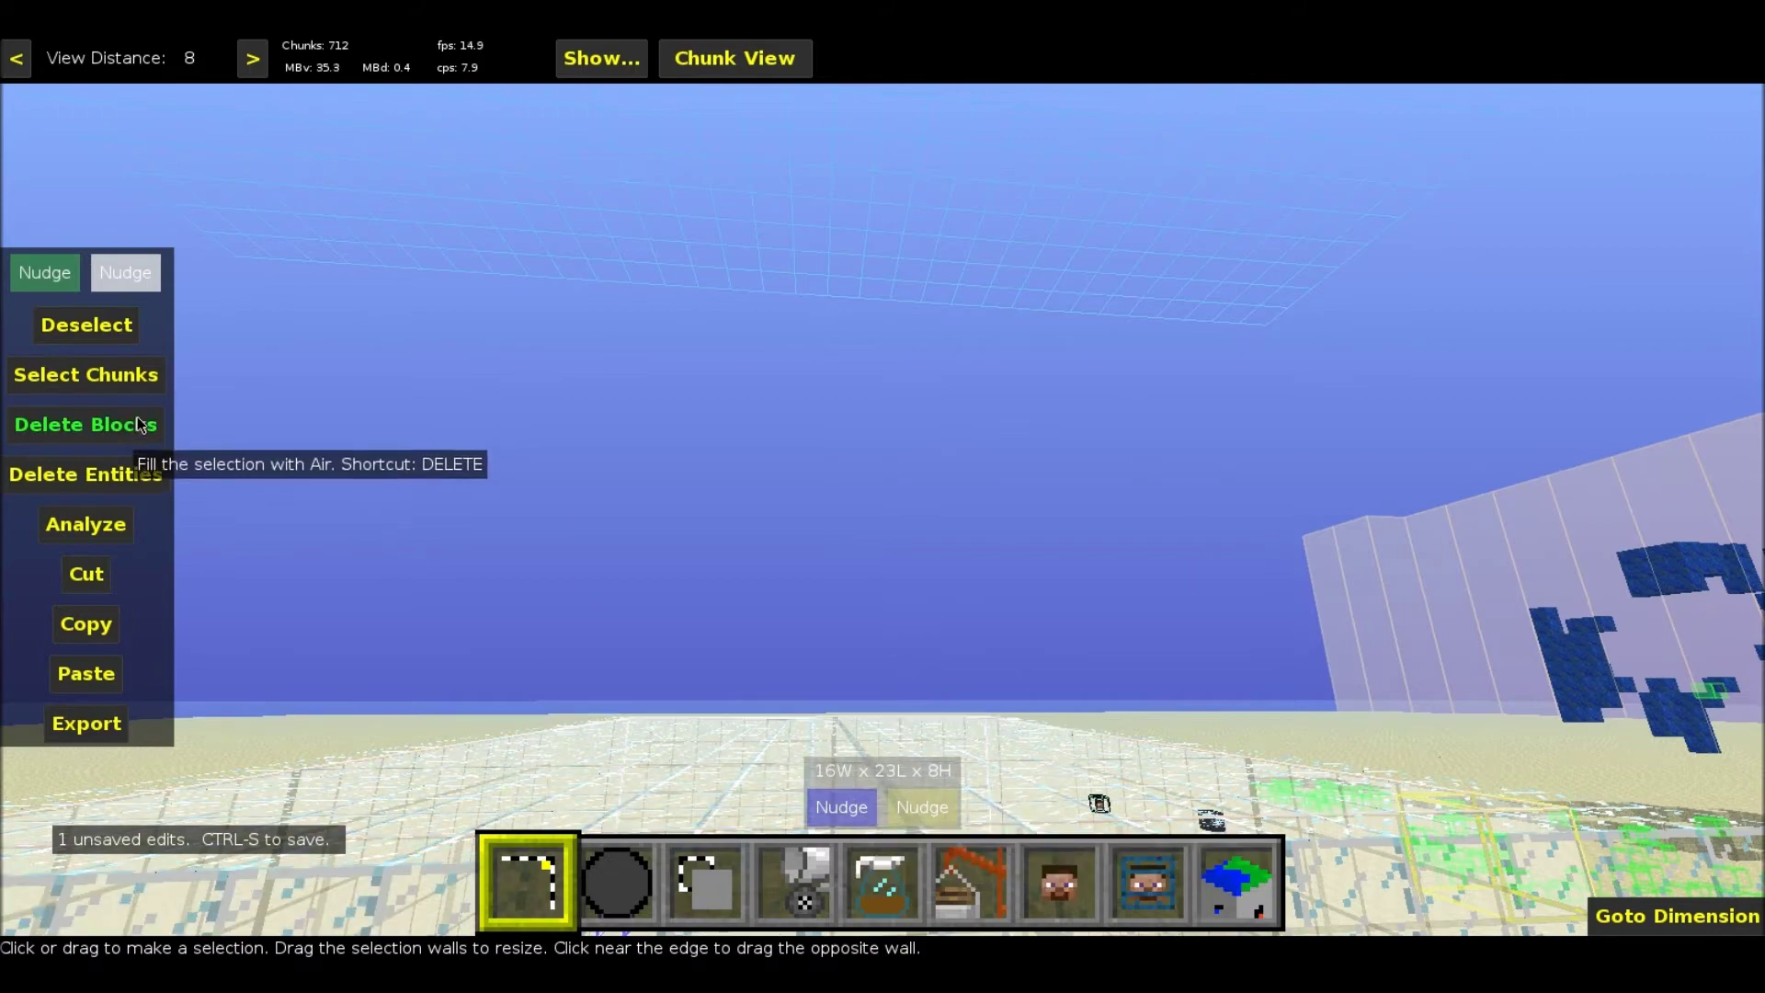
right_drag(925, 543, 925, 625)
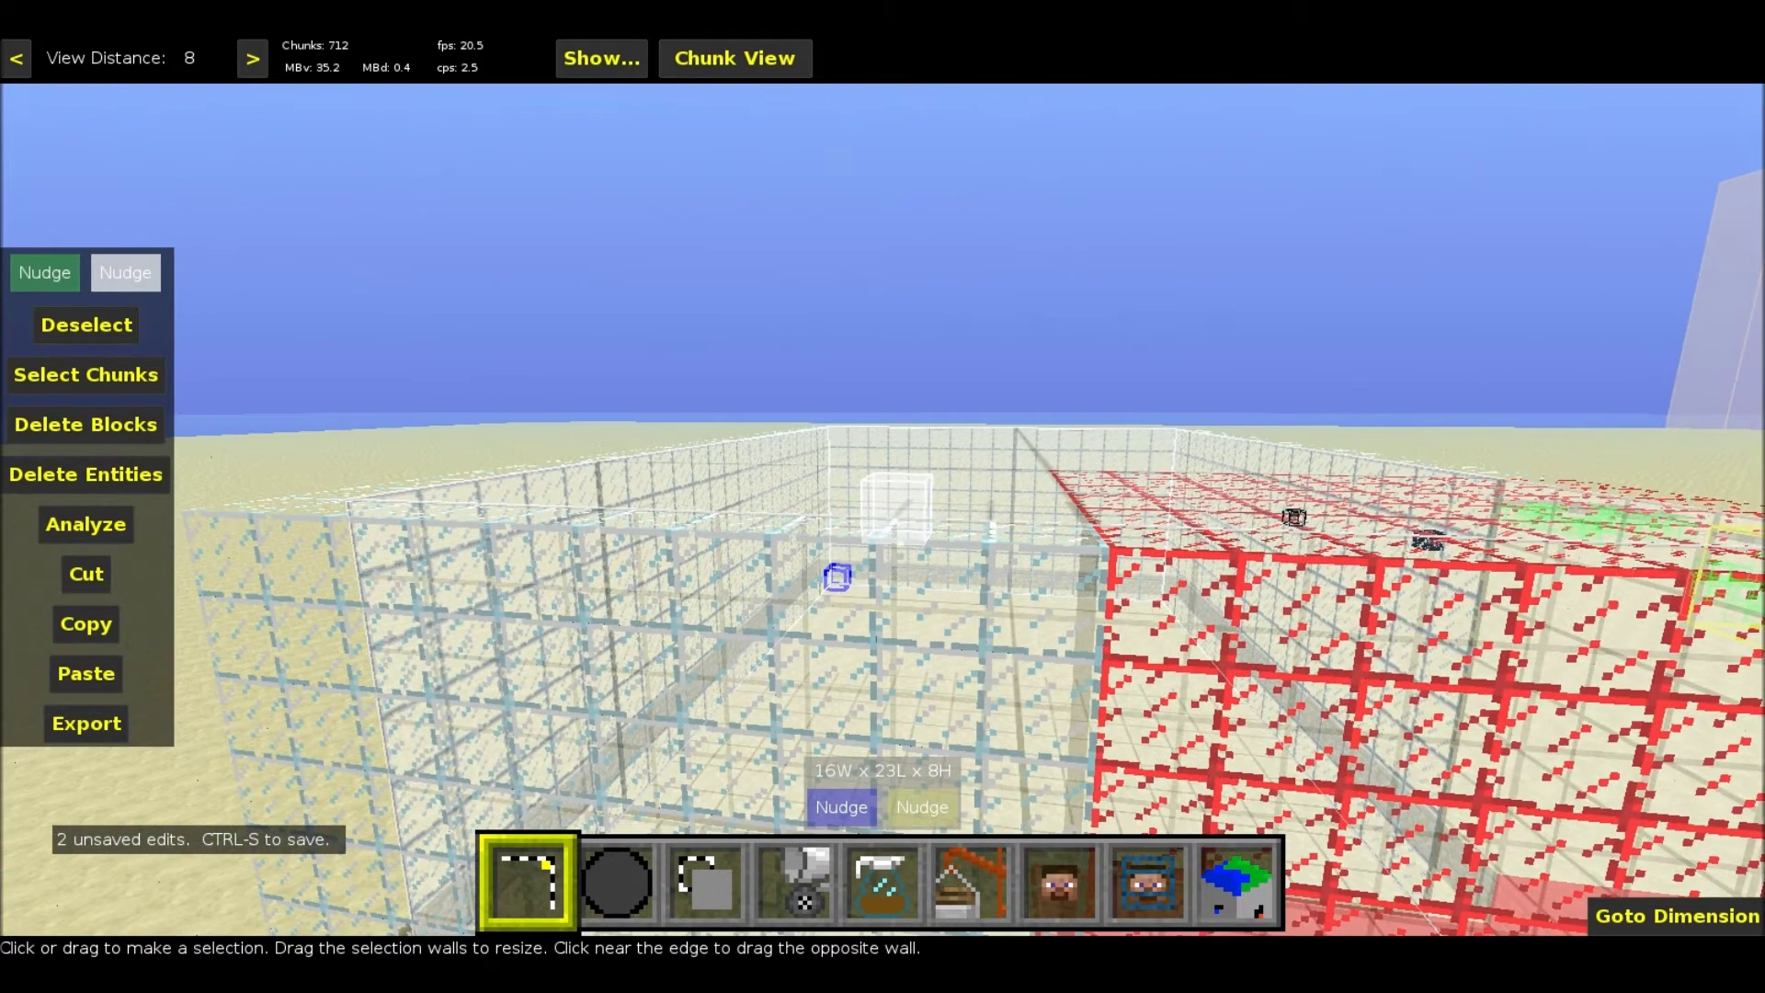
key(space)
key(w)
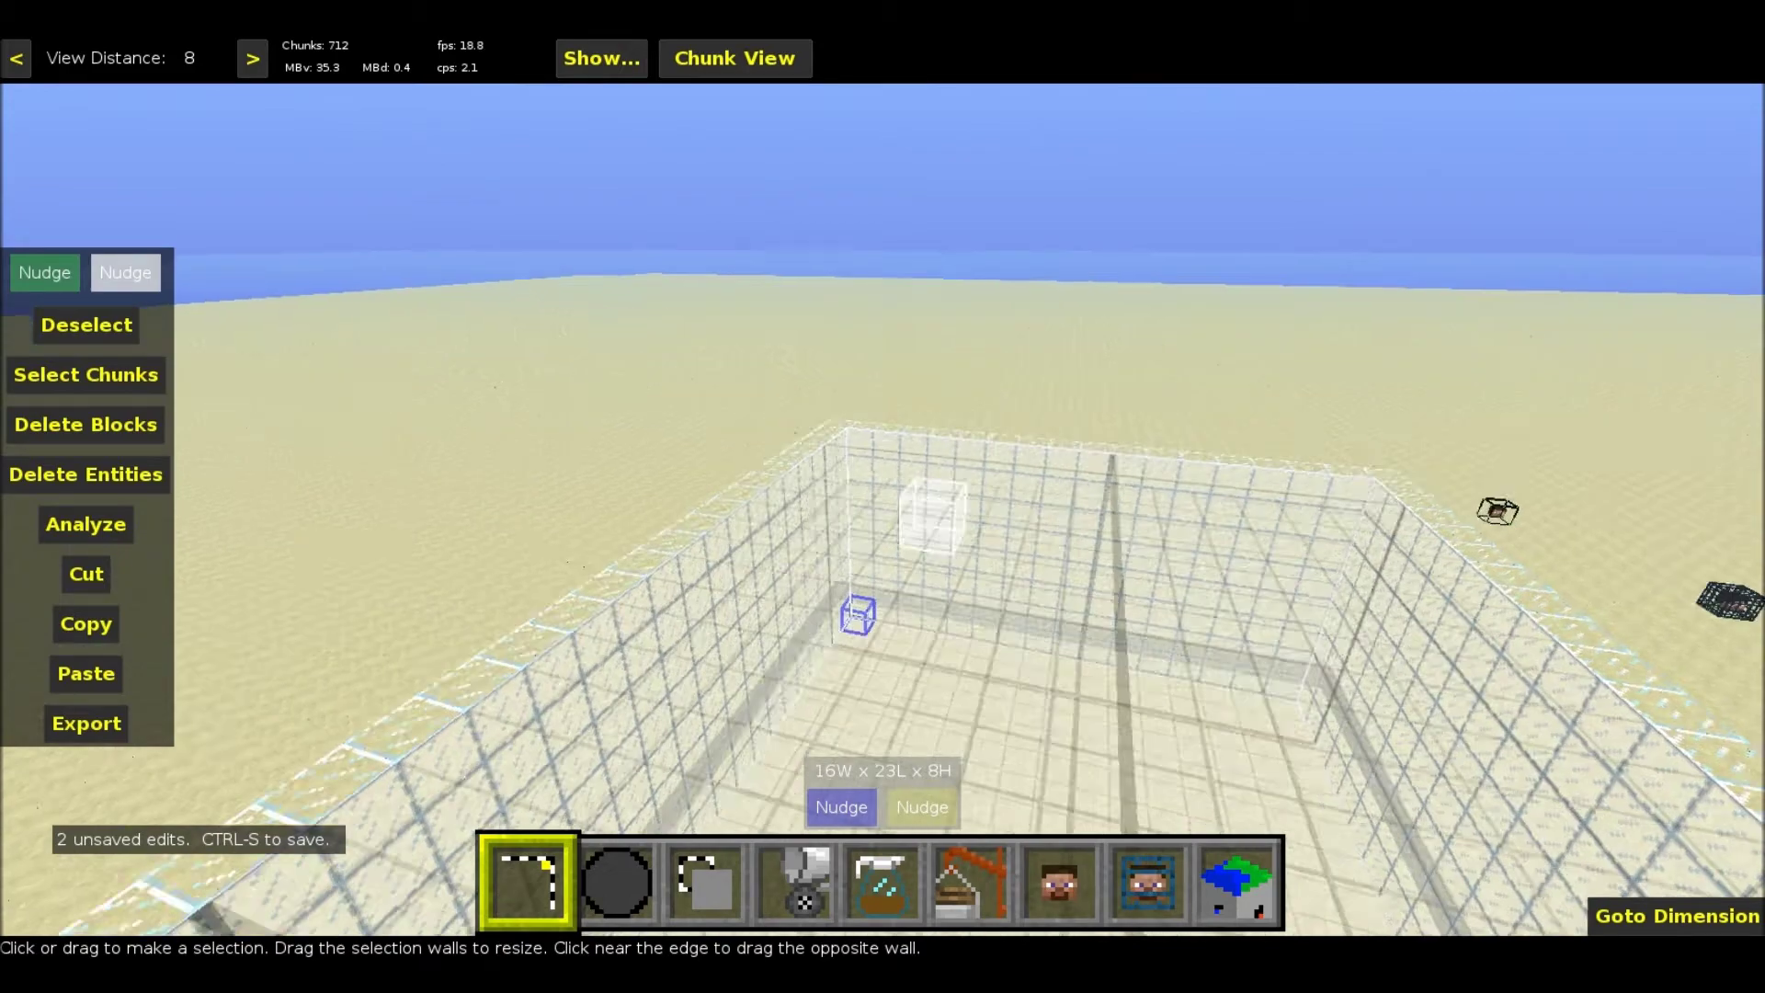
right_click(923, 545)
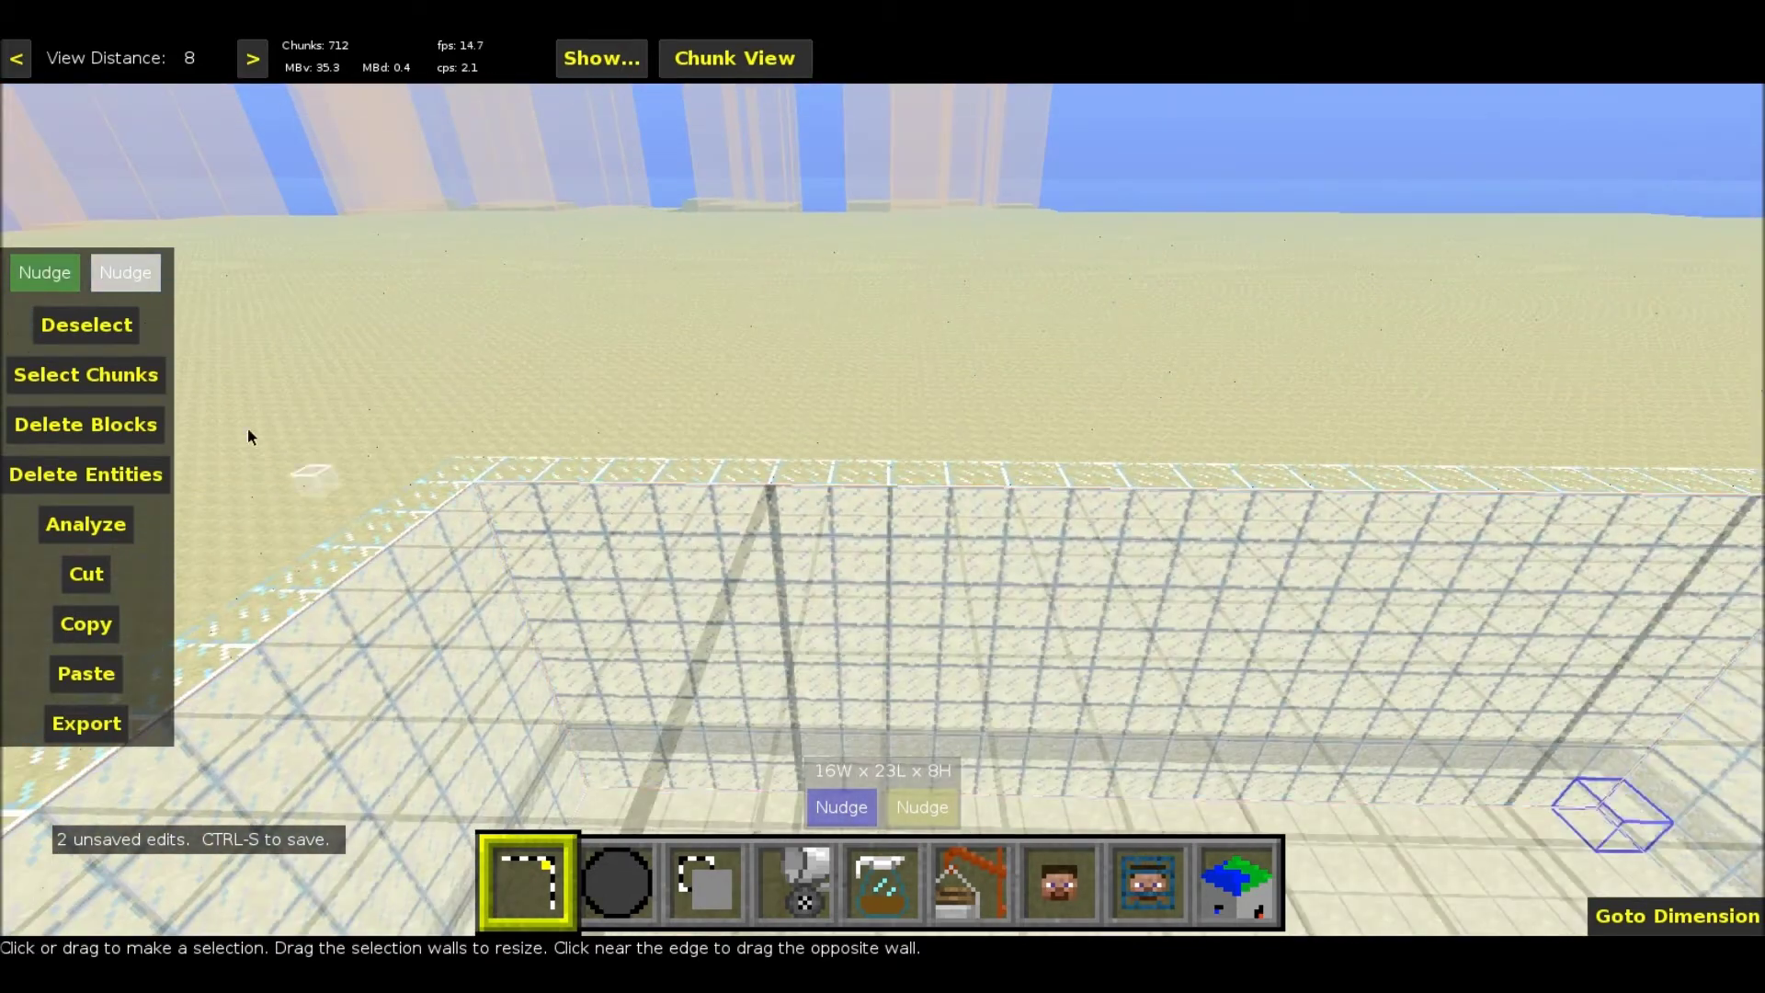
click(123, 340)
- Inspect the hollowed glass box's walls, corners and sand floor from above and from inside
right_click(983, 401)
key(d)
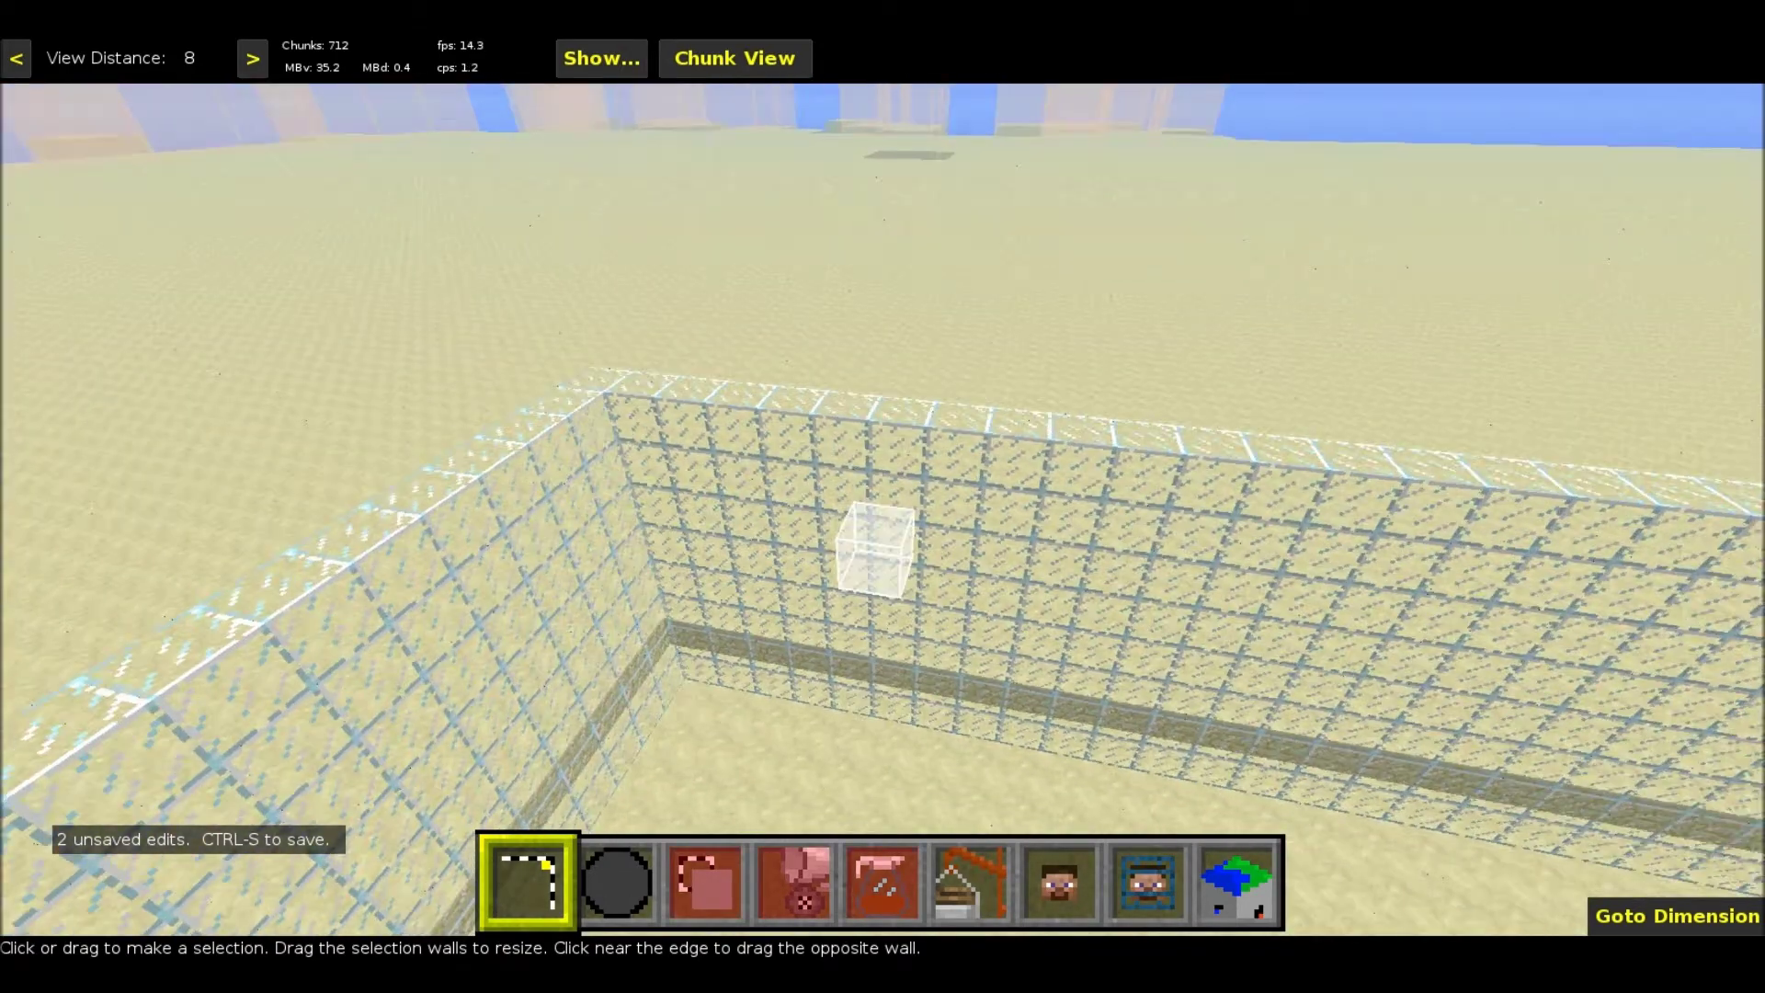
key(shift)
key(shift)
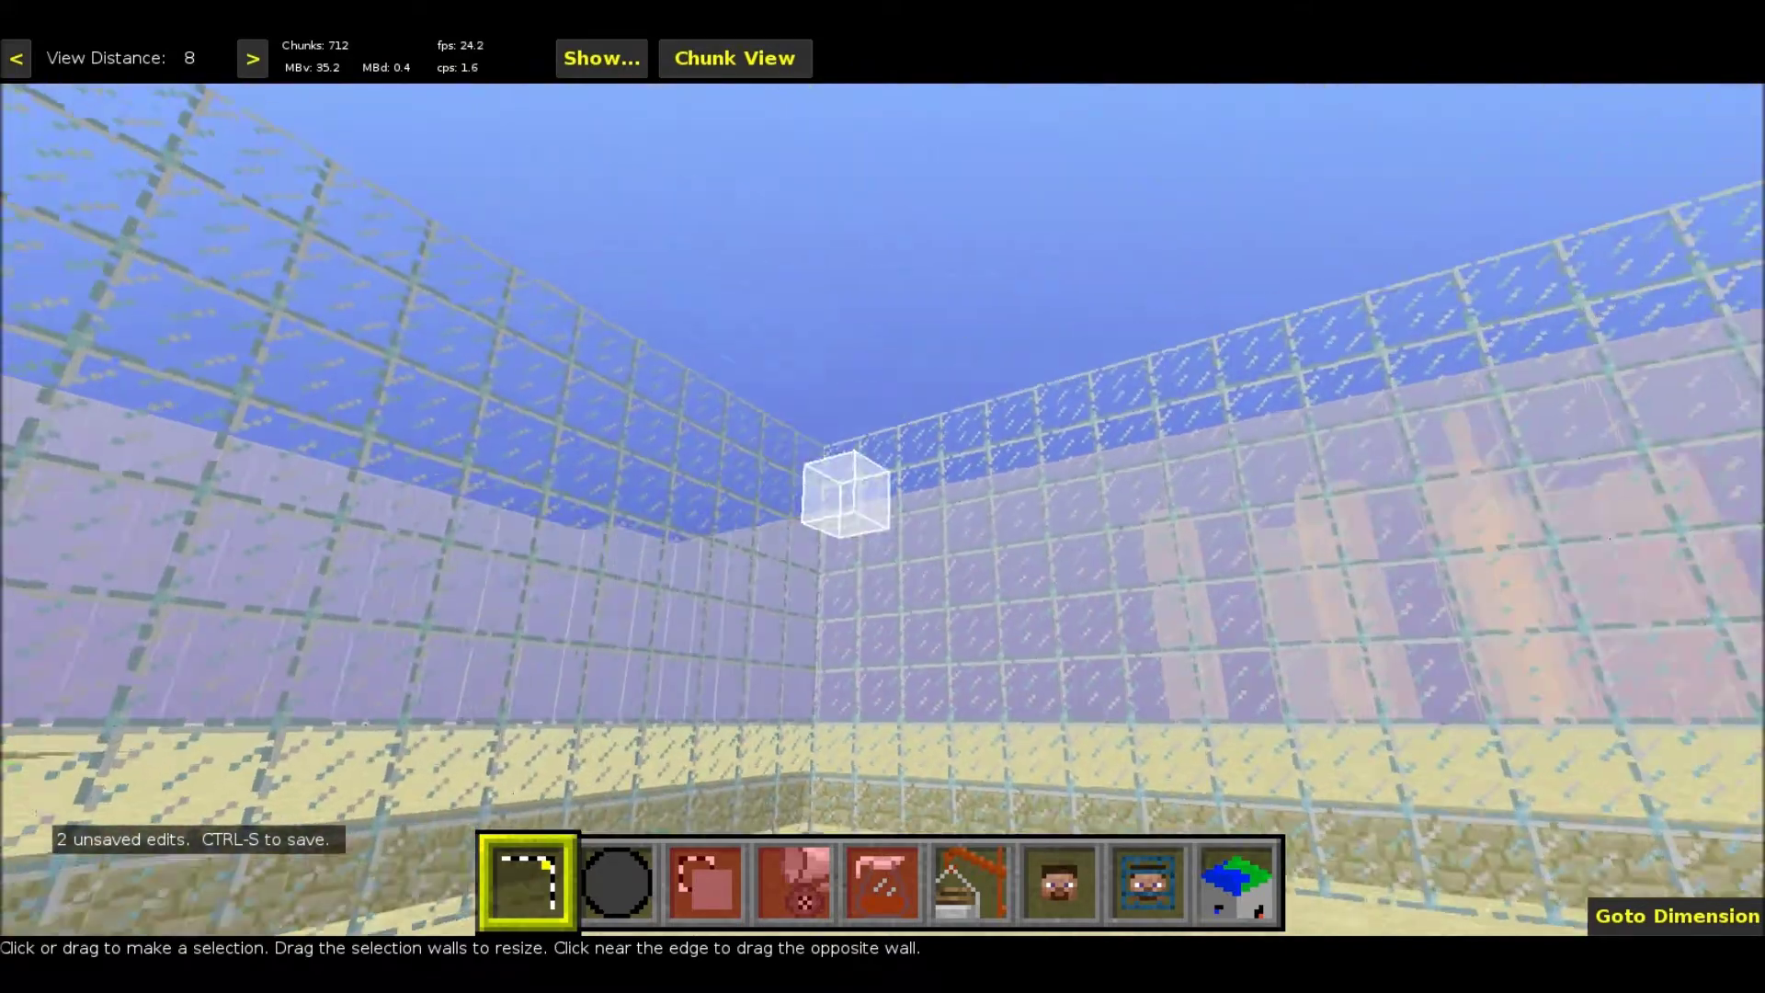
key(w)
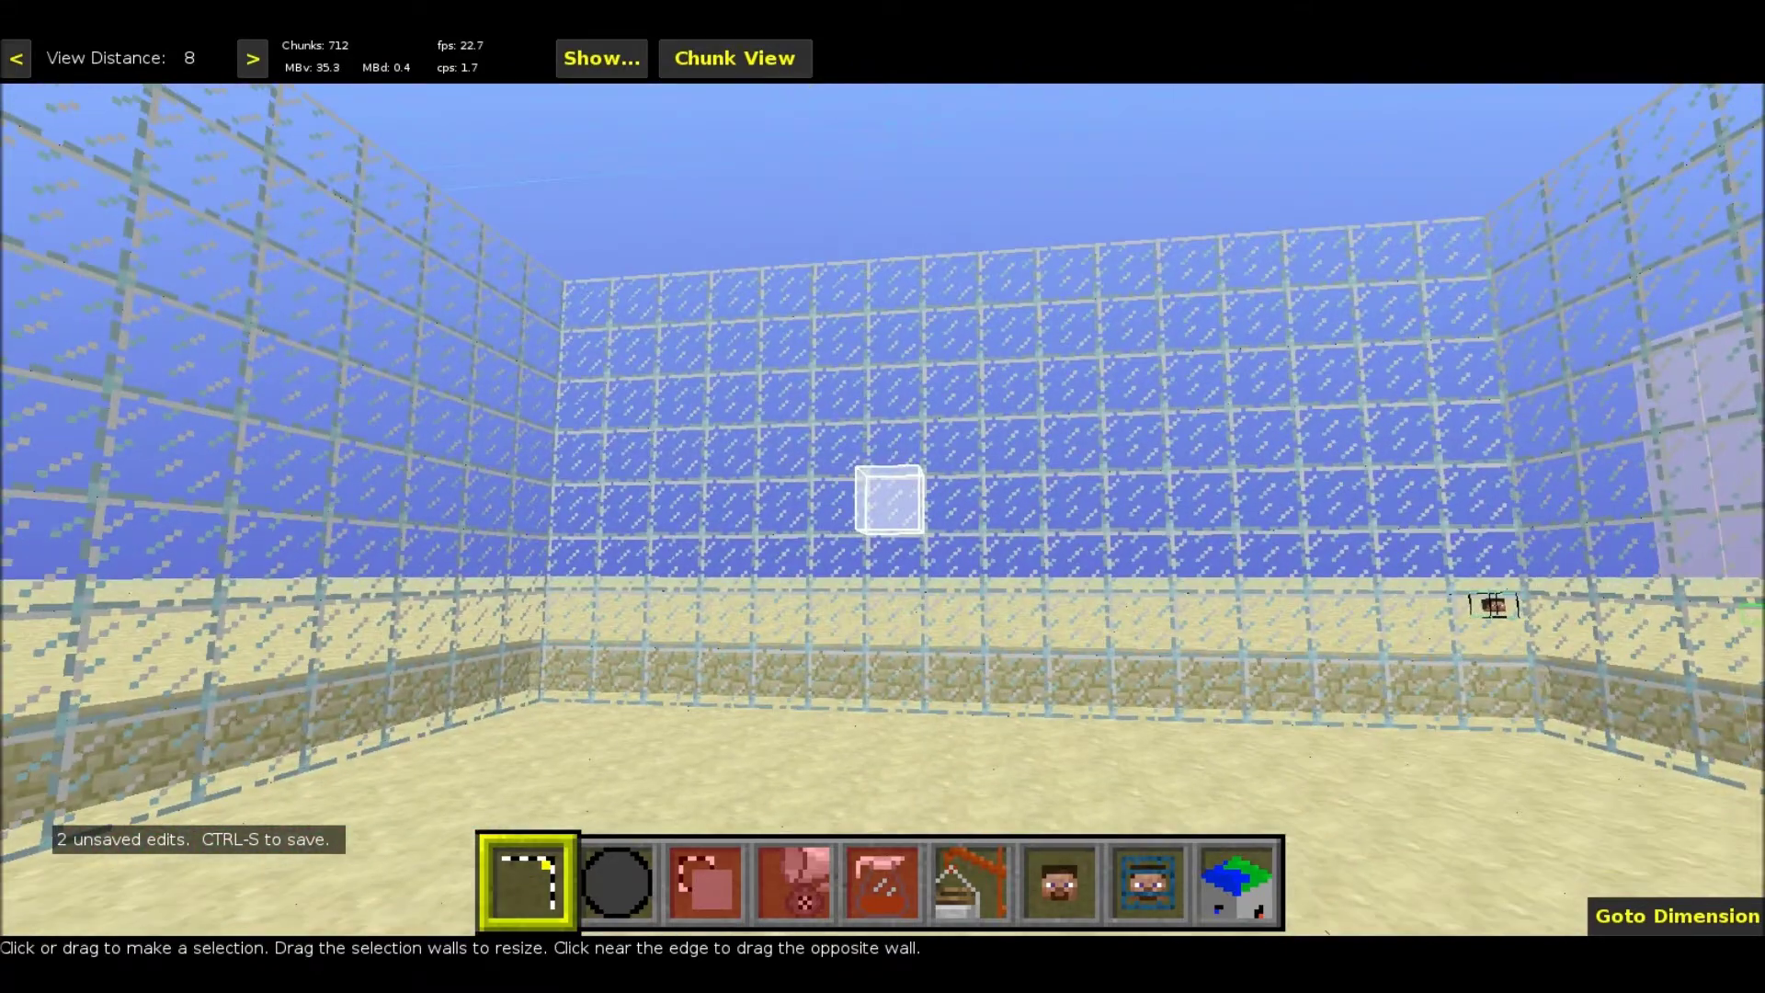
key(space)
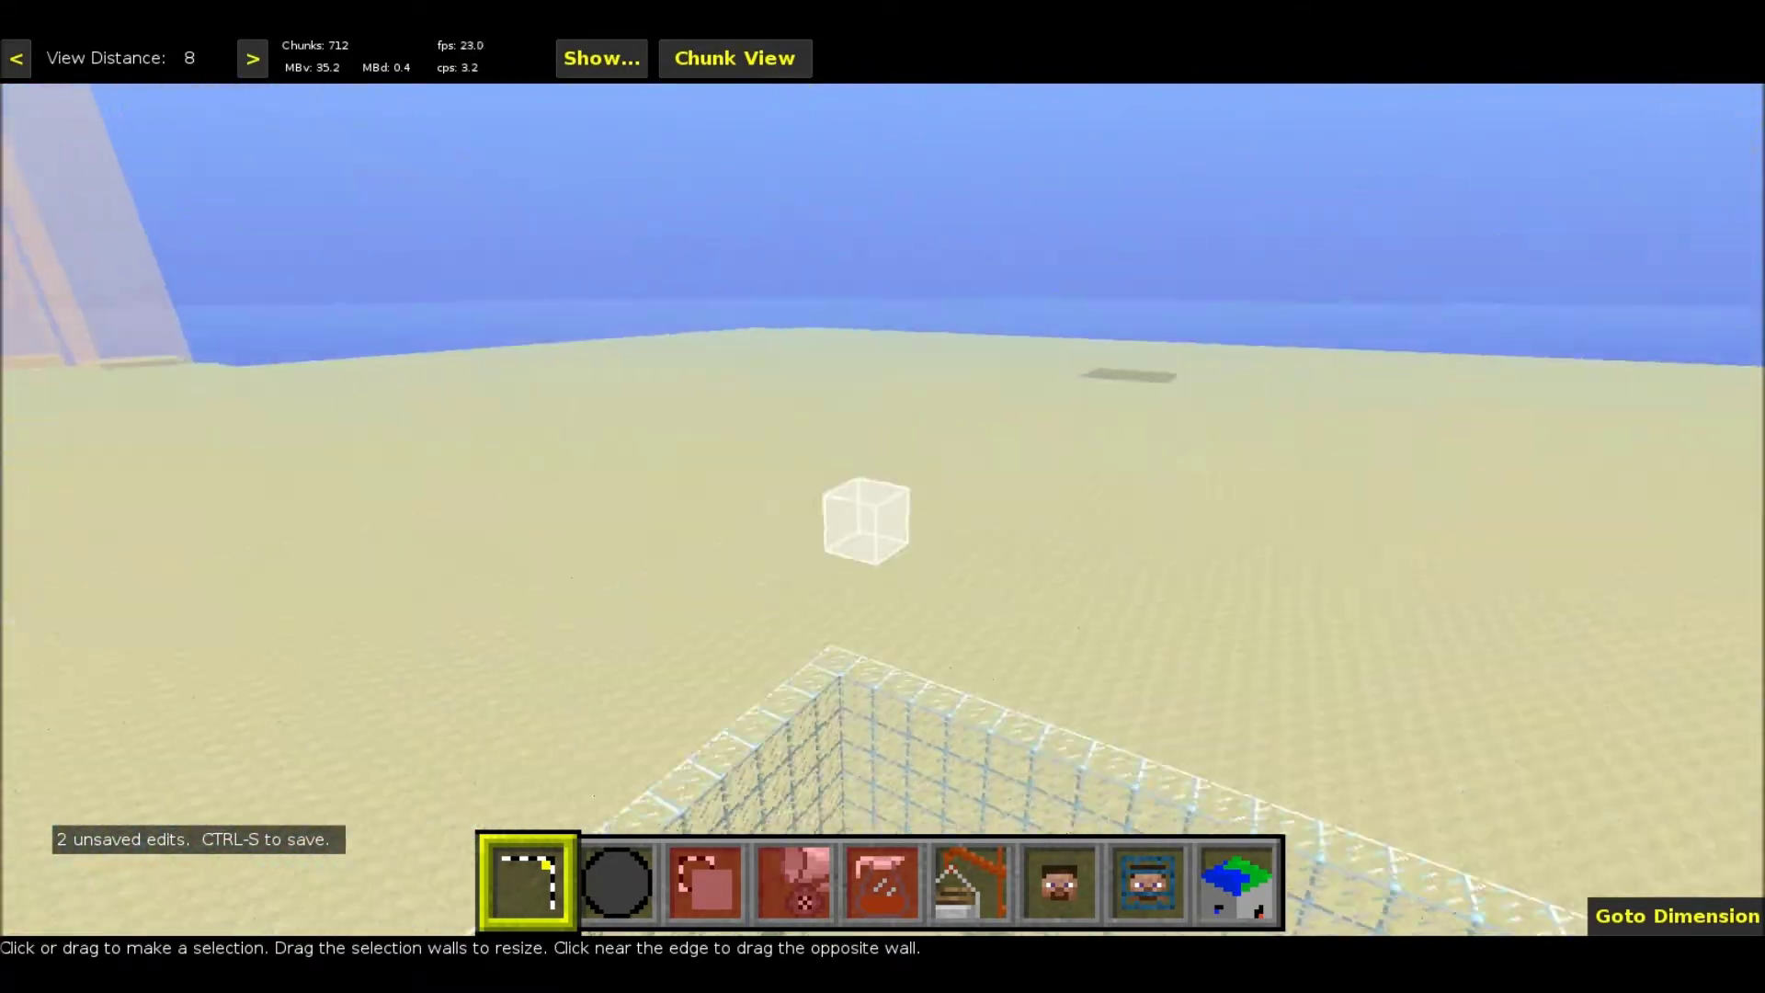
- Examine the open-topped glass walls and the surrounding sand plain from outside, above and within the structure
key(w)
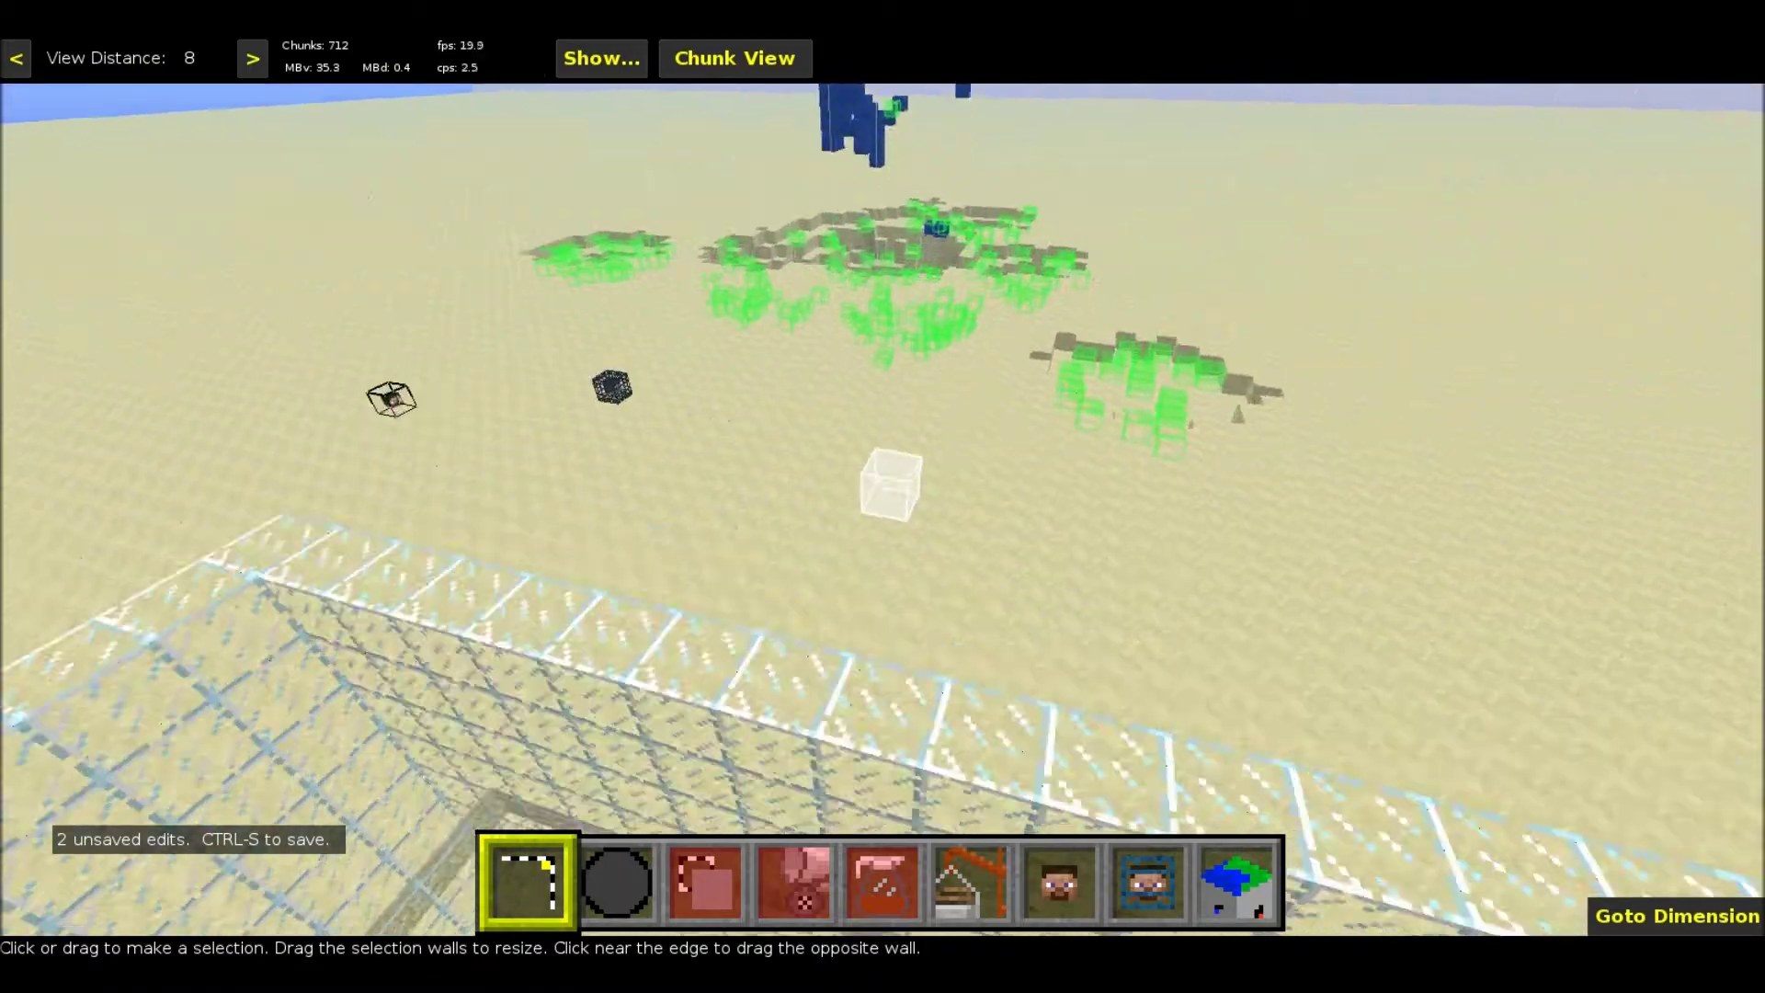
right_drag(783, 465, 909, 517)
key(w)
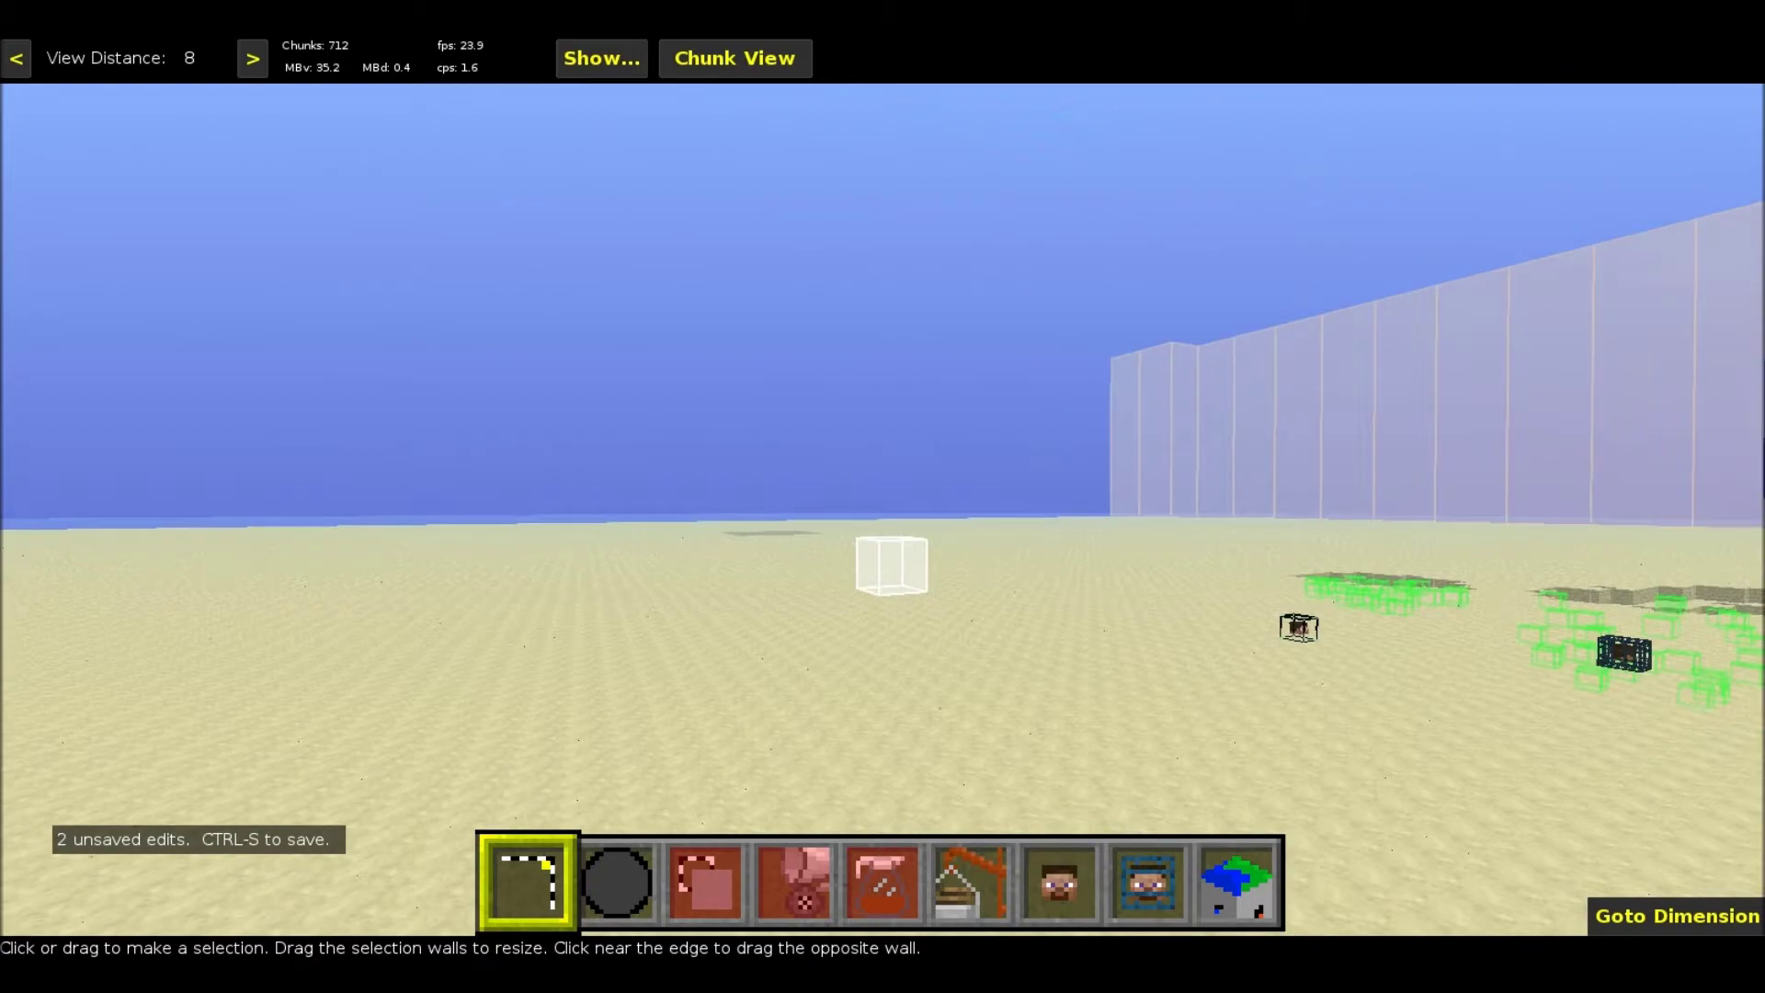
key(w)
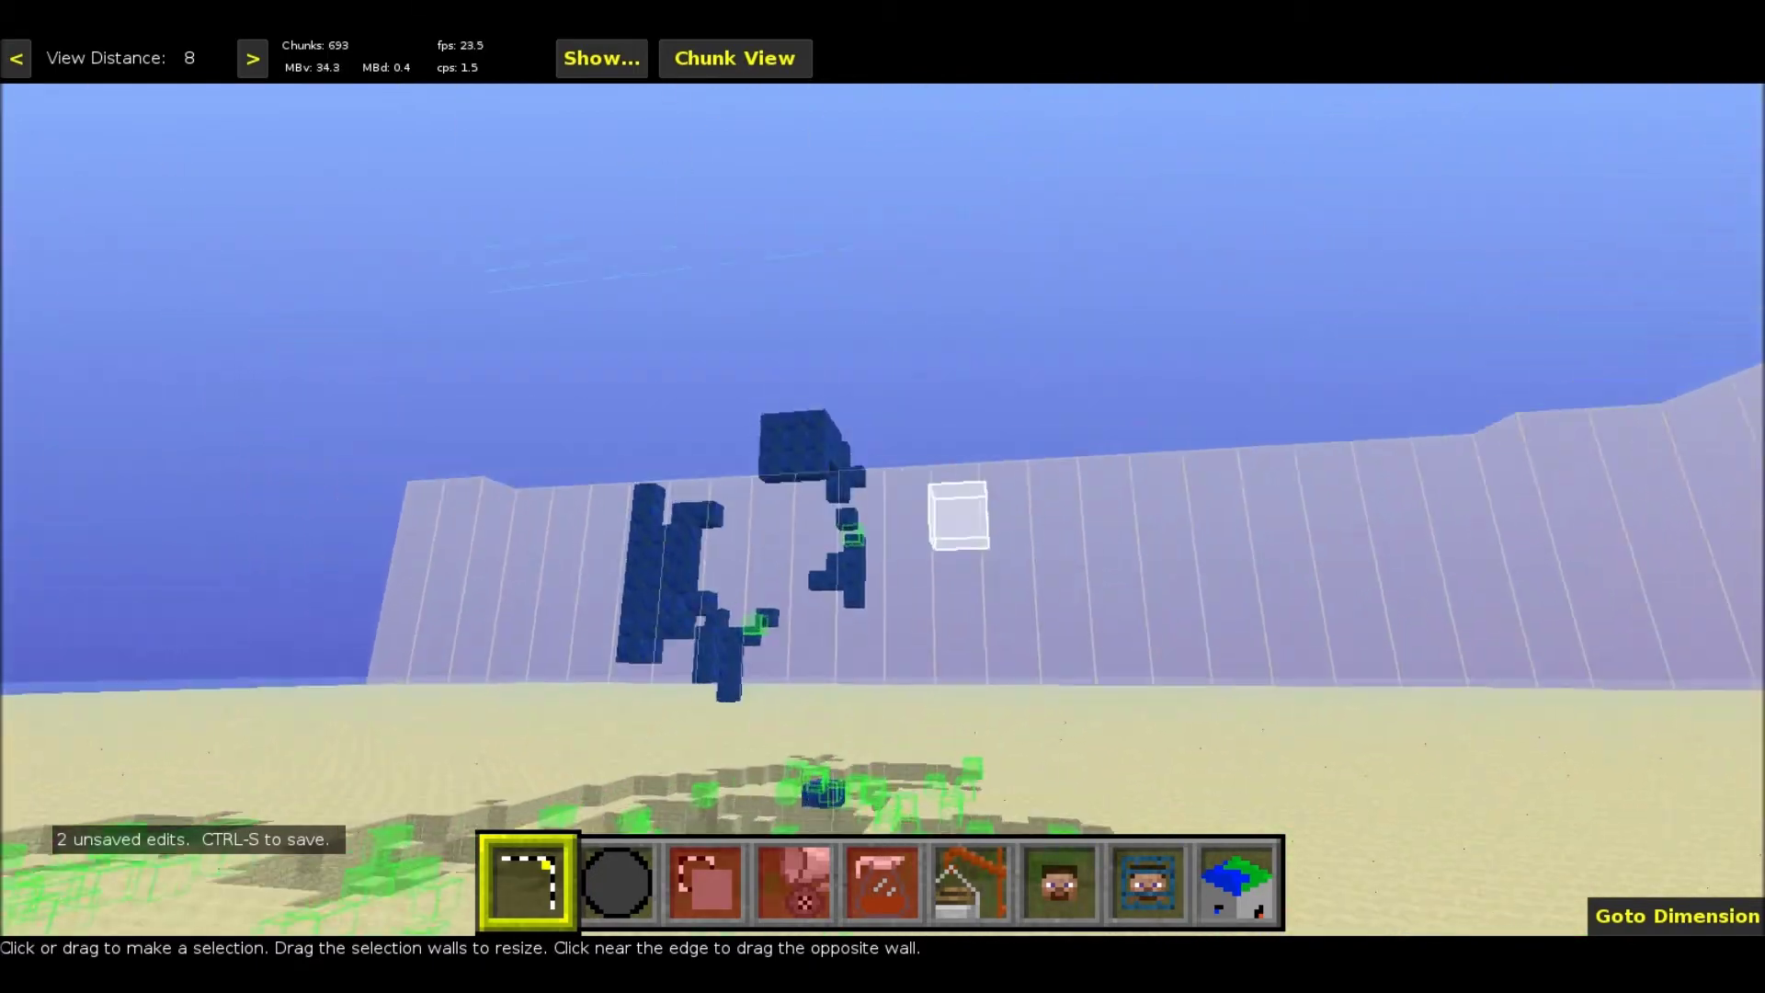
right_drag(670, 575, 588, 418)
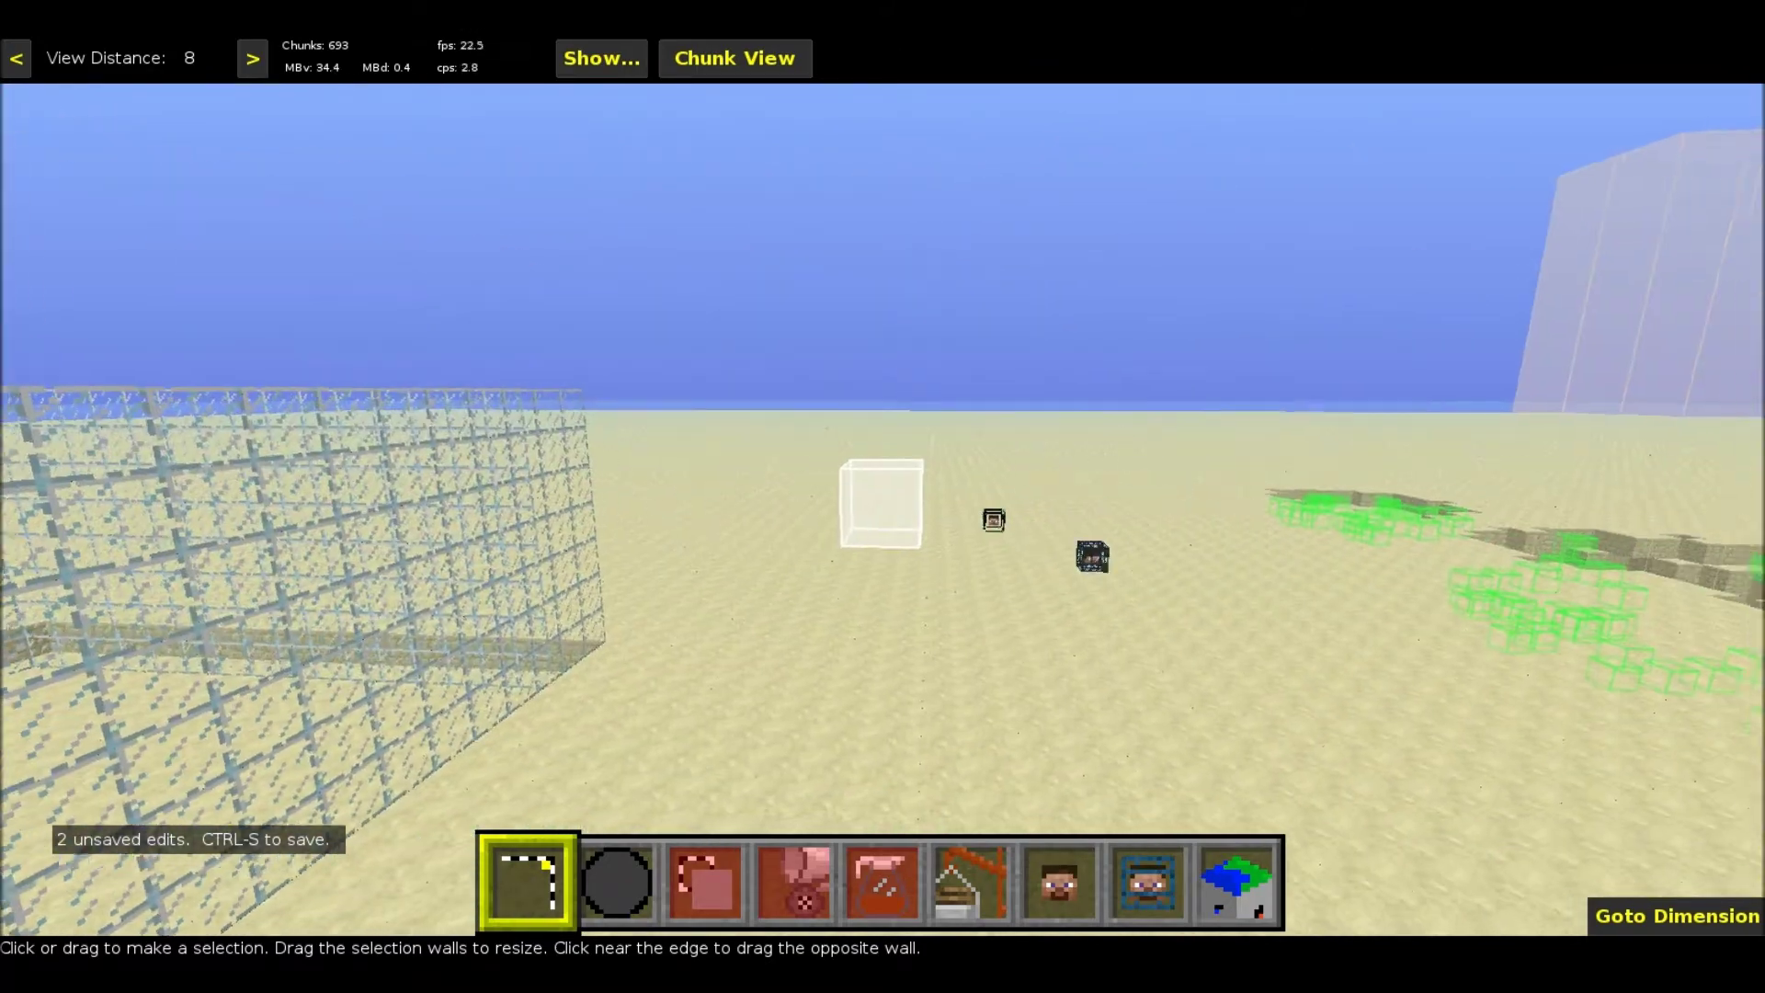
key(q)
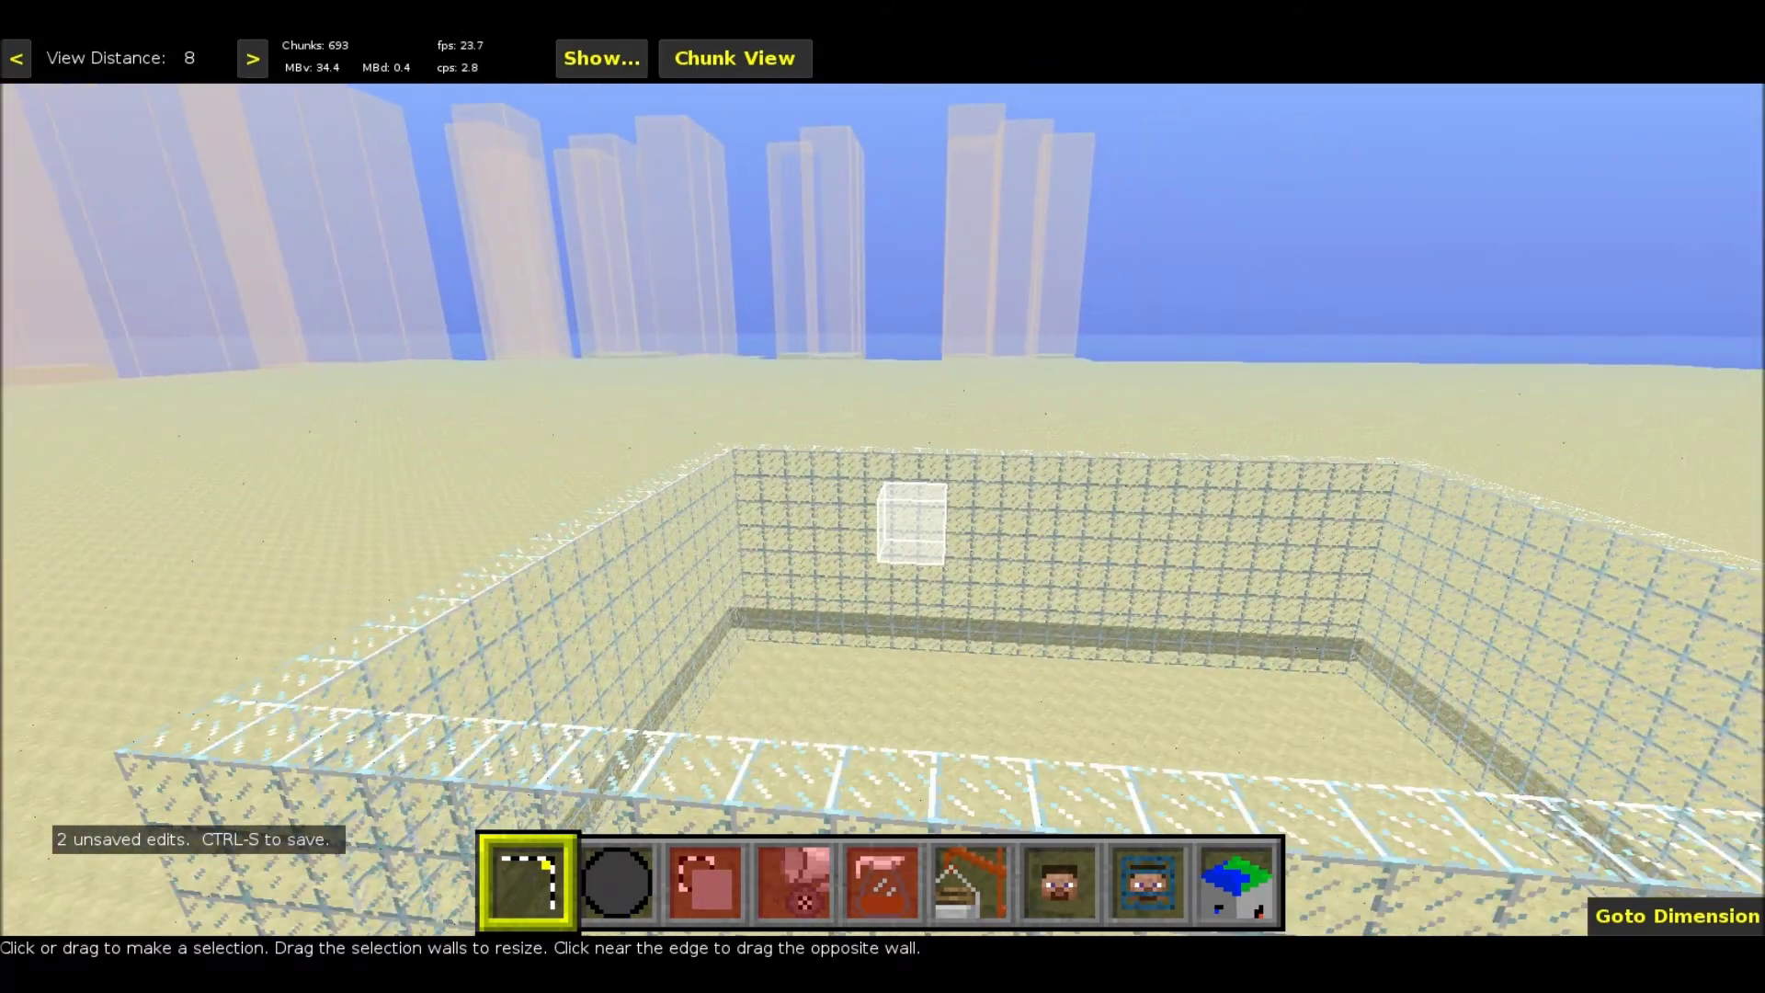
key(w)
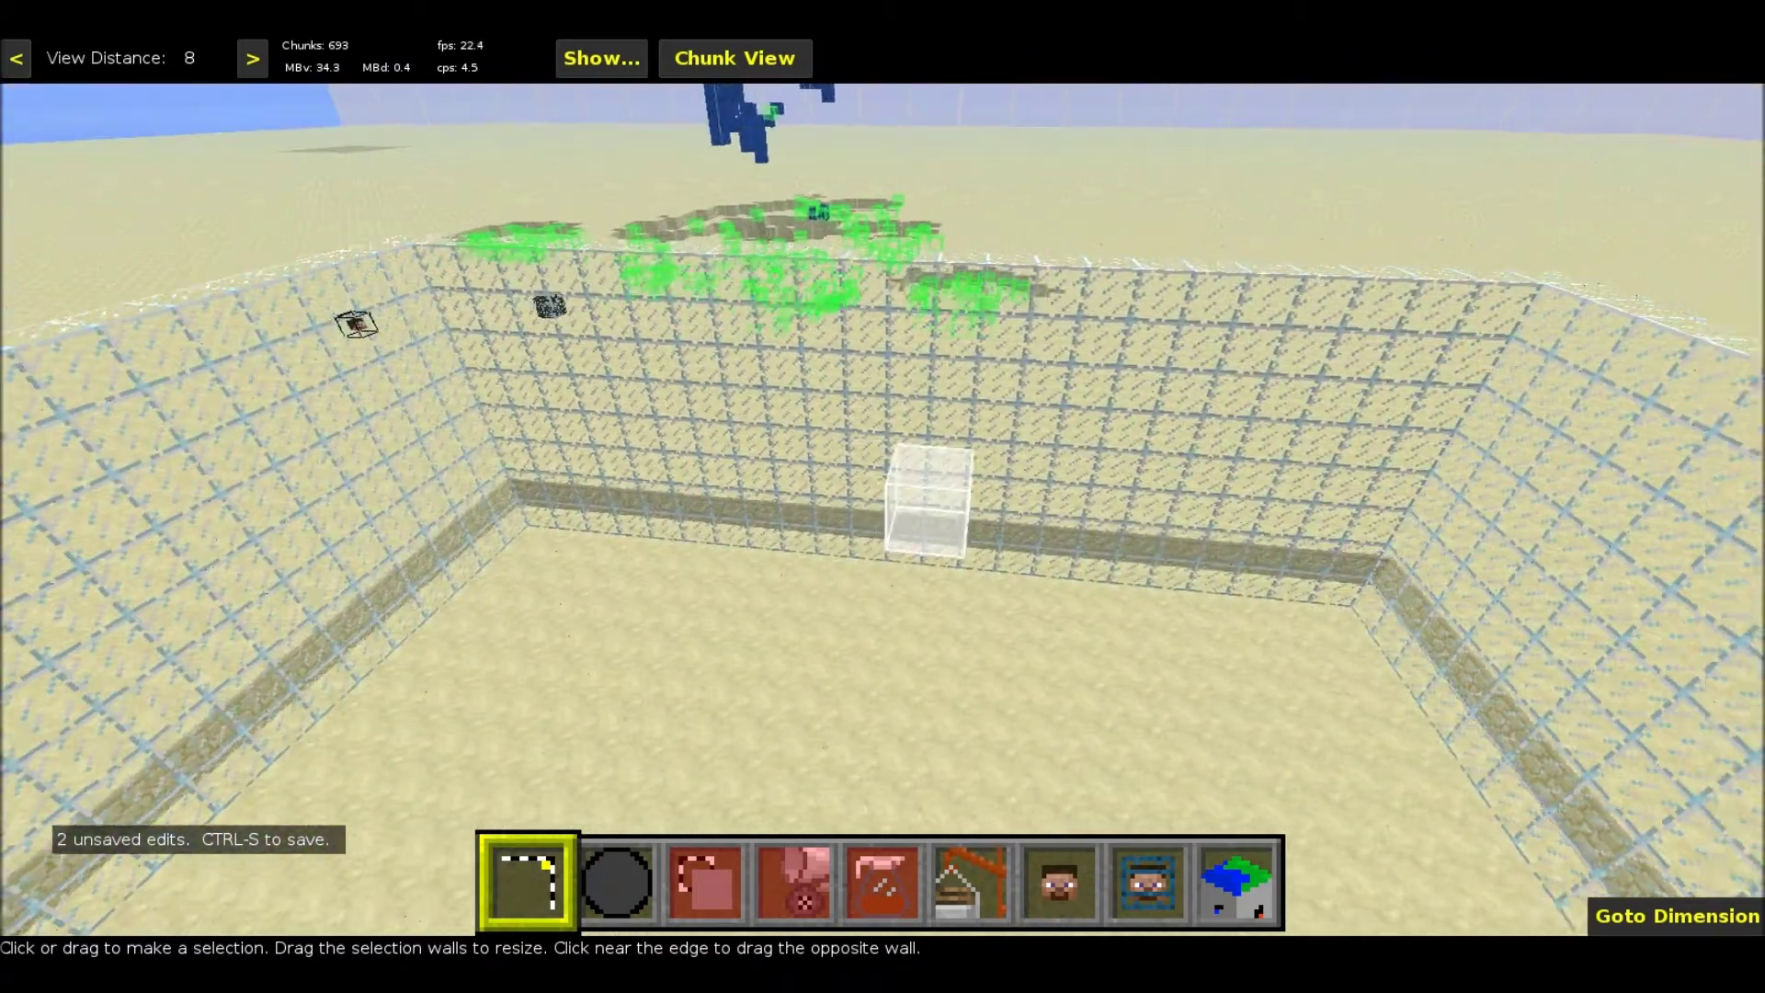
right_drag(927, 501, 910, 499)
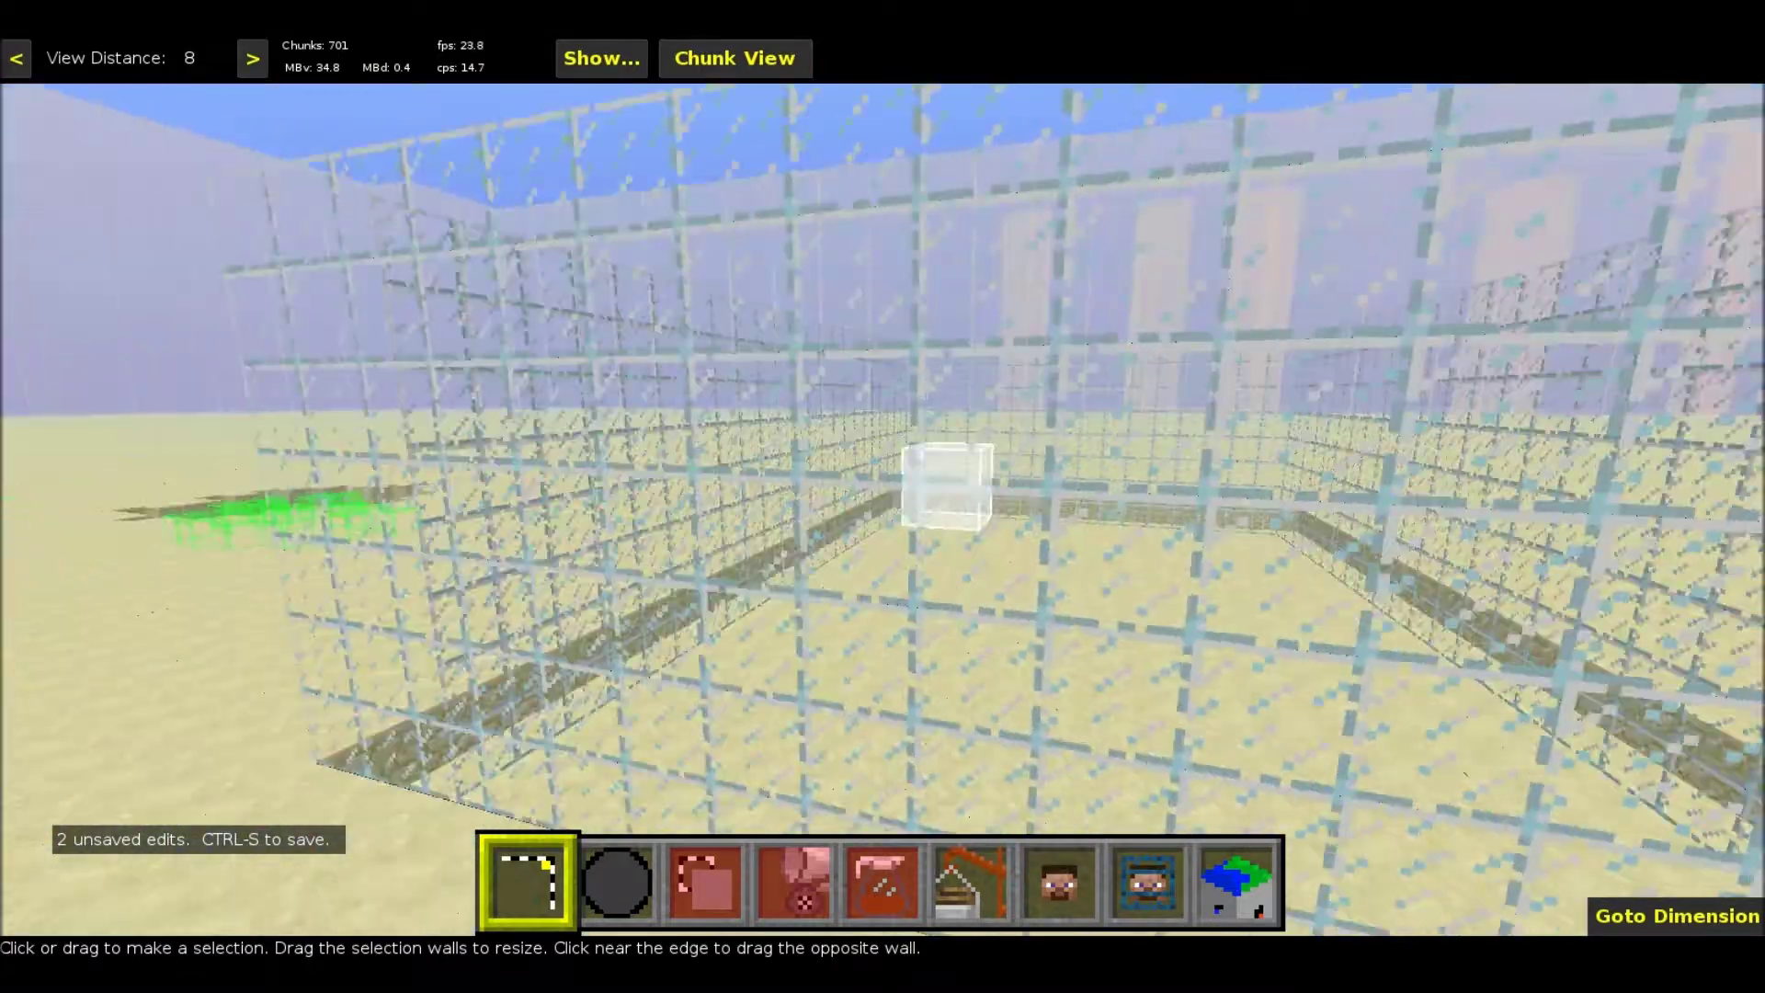
key(s)
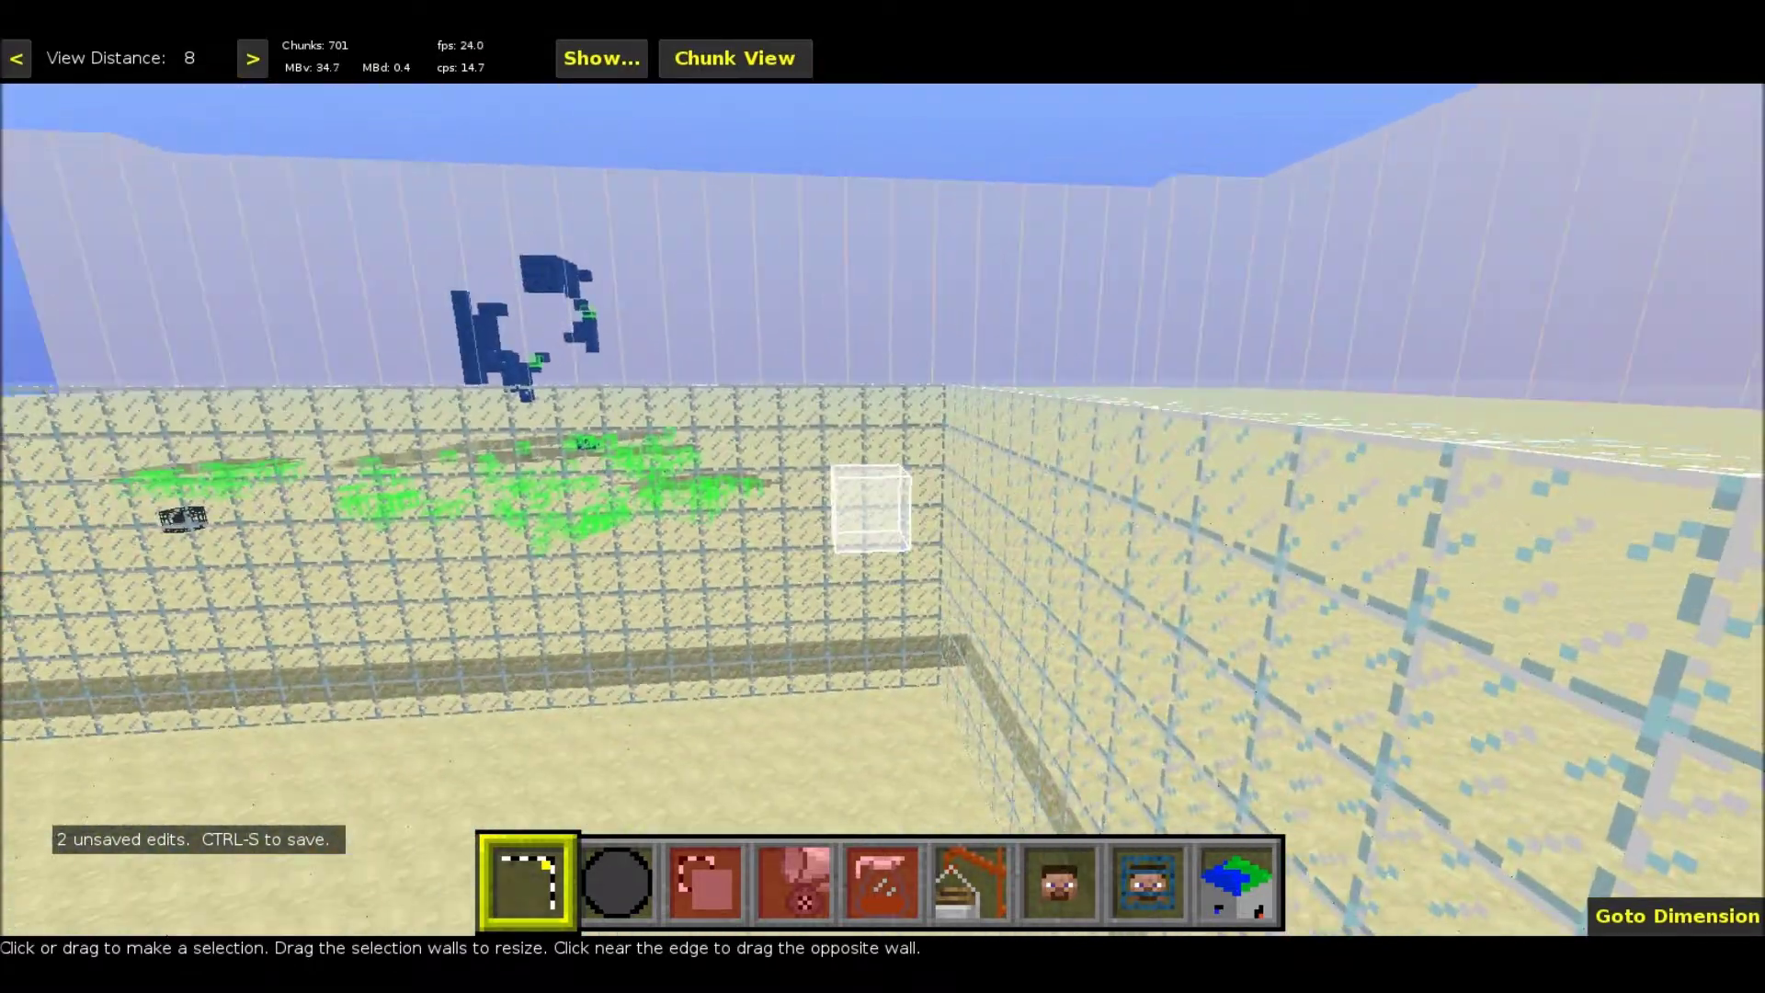